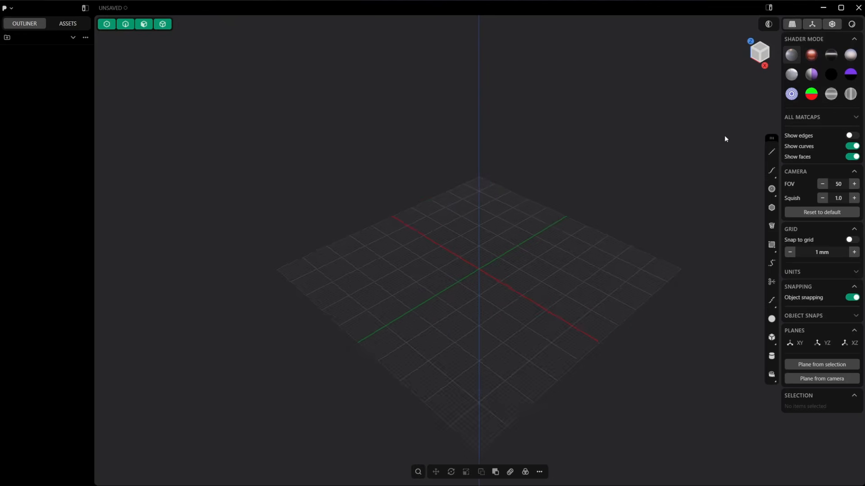
# Step: Draw a circle 4 mm in diameter centred on the origin of the ground plane
pyautogui.scroll(3, 572, 282)
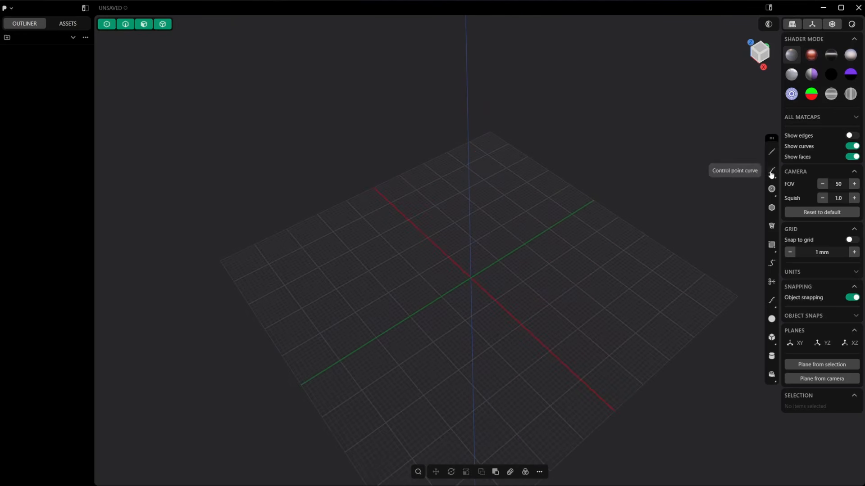
pyautogui.click(471, 280)
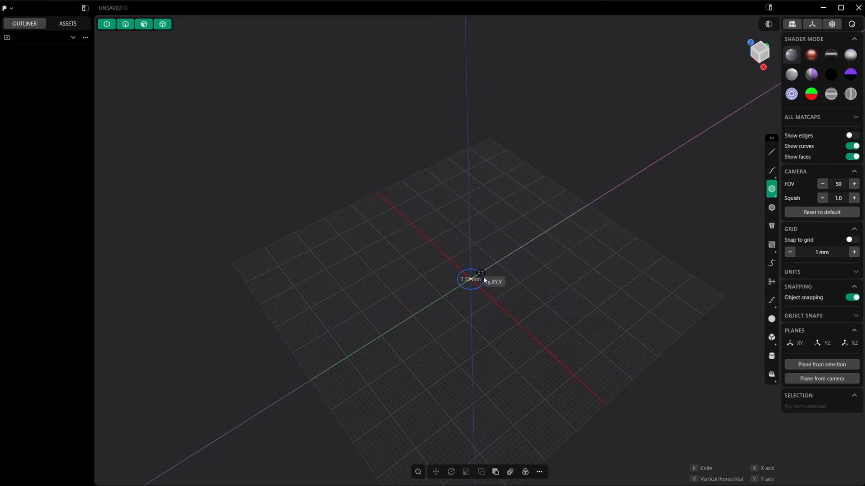
pyautogui.scroll(3, 482, 277)
pyautogui.press('Tab')
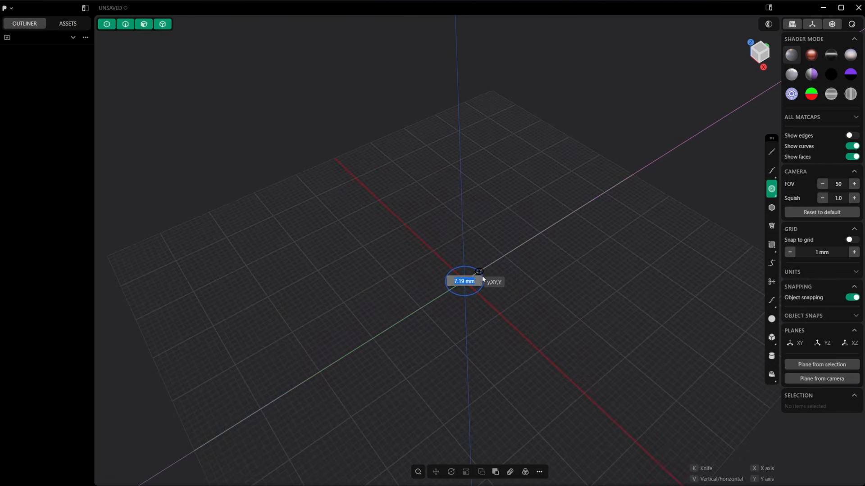
pyautogui.write('4')
pyautogui.press('Return')
# Step: Extrude the circle upward about 75 mm to form a thin shaft
pyautogui.press('e')
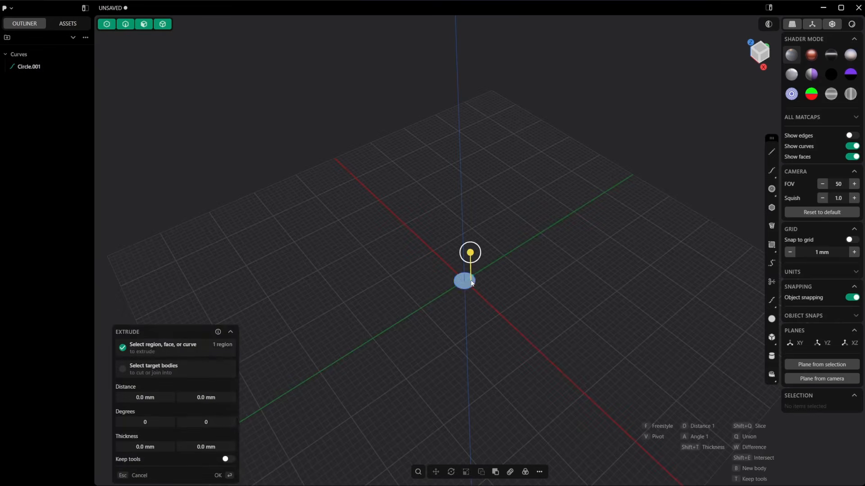
pyautogui.moveTo(486, 290); pyautogui.dragTo(501, 109)
pyautogui.scroll(-3, 521, 204)
pyautogui.scroll(2, 511, 159)
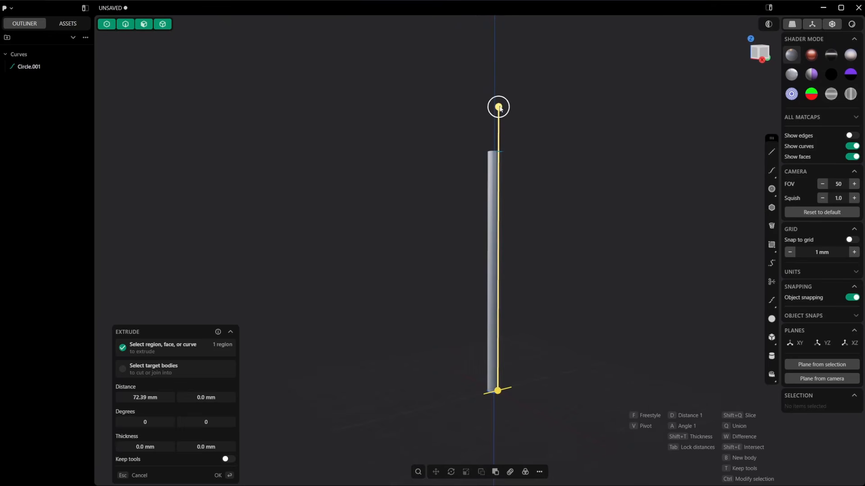
pyautogui.moveTo(569, 228); pyautogui.dragTo(530, 138, button='middle')
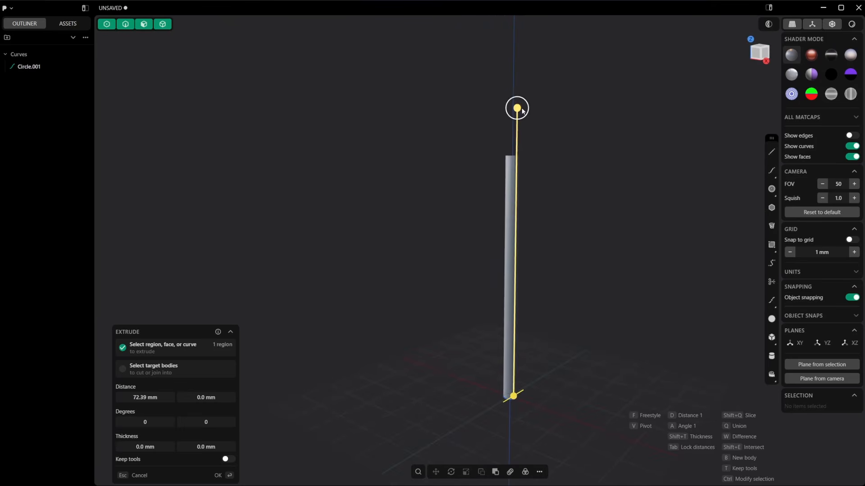
pyautogui.moveTo(517, 108); pyautogui.dragTo(518, 95)
pyautogui.press('Return')
# Step: Delete the source circle curve at the base of the shaft
pyautogui.scroll(2, 525, 381)
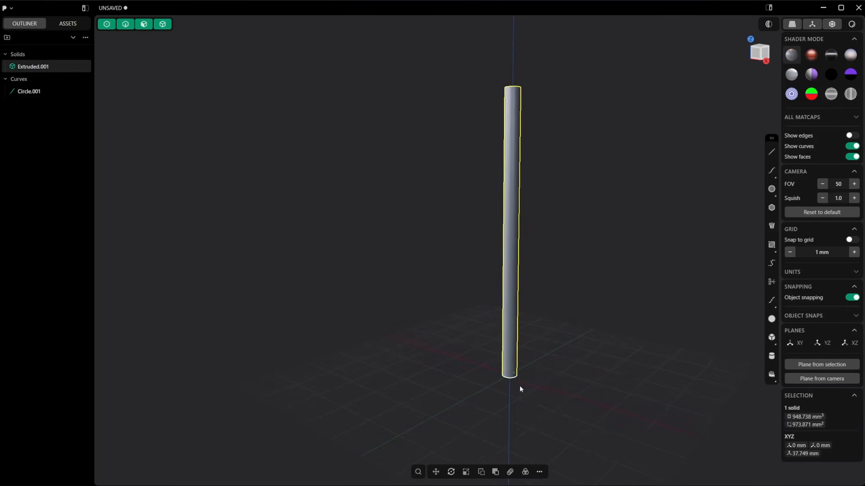
pyautogui.press('2')
pyautogui.click(513, 378)
pyautogui.press('x')
# Step: Draw a circle 20 mm in diameter centred on the shaft's top face
pyautogui.moveTo(558, 227); pyautogui.dragTo(543, 351, button='middle')
pyautogui.click(771, 189)
pyautogui.scroll(1, 496, 293)
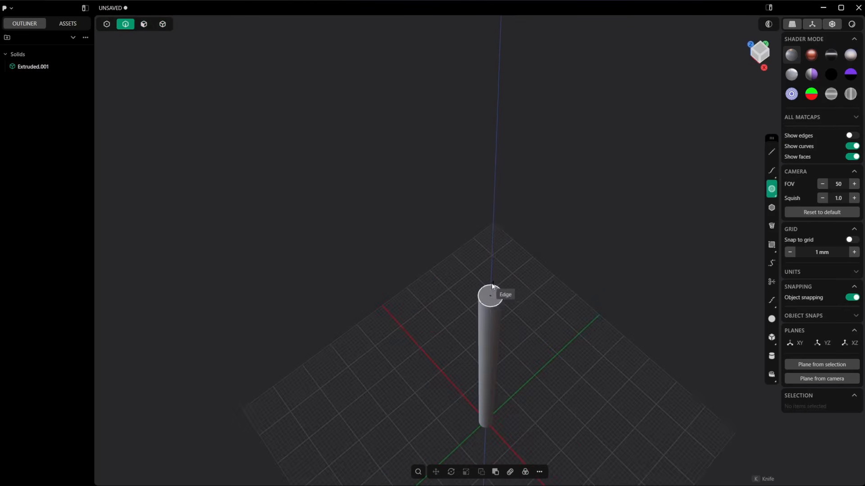
pyautogui.click(490, 295)
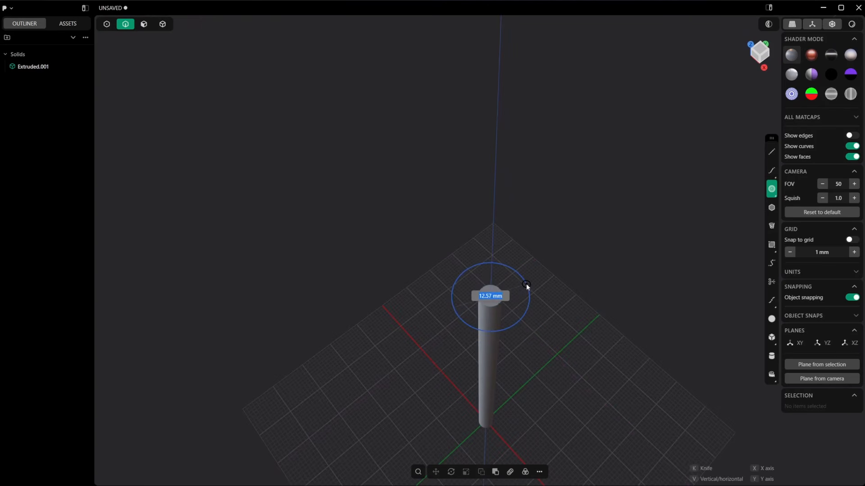
pyautogui.write('10')
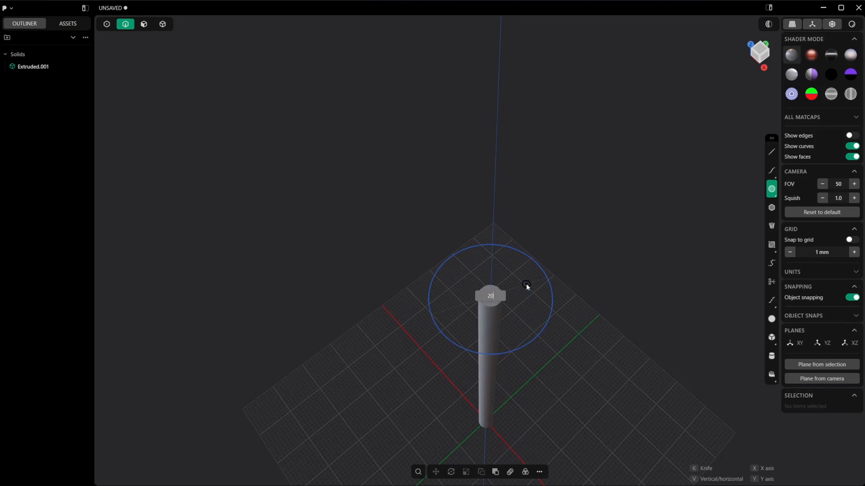
pyautogui.press('Return')
# Step: Extrude the 20 mm circle upward about 71 mm as a separate handle body
pyautogui.scroll(-2, 526, 284)
pyautogui.click(537, 290)
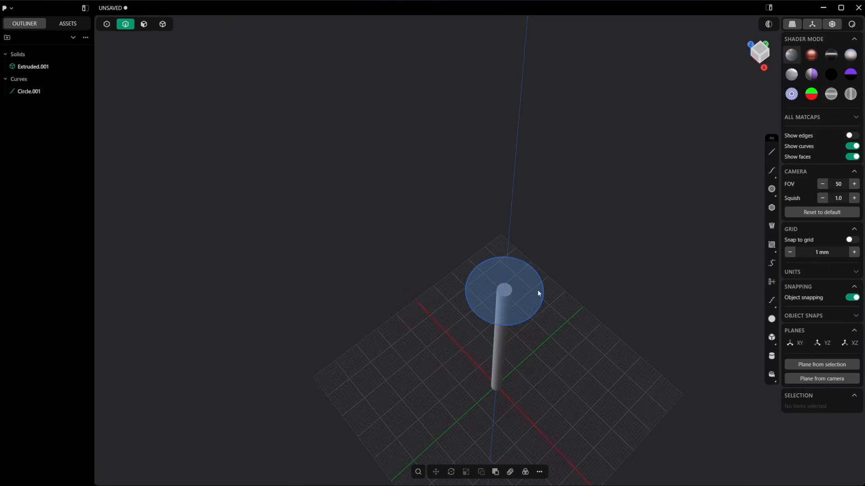
pyautogui.moveTo(536, 290); pyautogui.dragTo(537, 250, button='middle')
pyautogui.click(532, 274)
pyautogui.press('e')
pyautogui.moveTo(534, 232); pyautogui.dragTo(547, 63)
pyautogui.scroll(-2, 555, 163)
pyautogui.keyDown('shift'); pyautogui.moveTo(555, 163); pyautogui.dragTo(534, 235, button='middle'); pyautogui.keyUp('shift')
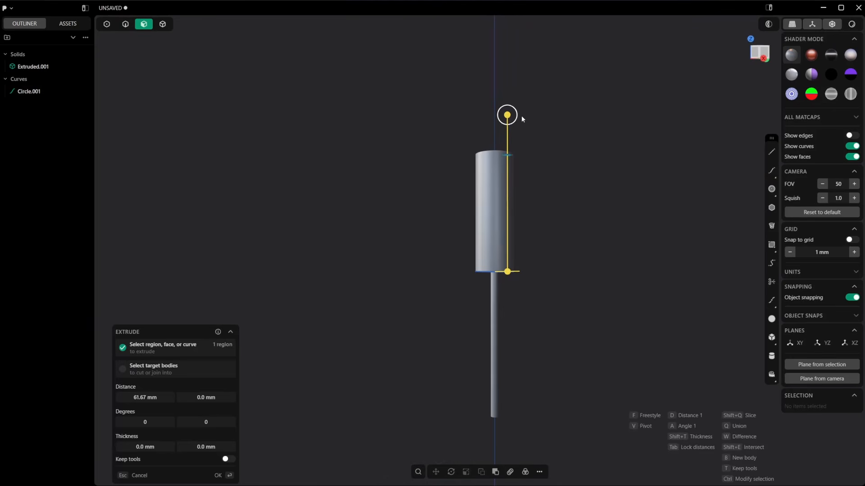
pyautogui.moveTo(520, 115); pyautogui.dragTo(511, 97)
pyautogui.press('Return')
# Step: Delete the source circle curve at the bottom of the handle
pyautogui.scroll(3, 511, 279)
pyautogui.press('2')
pyautogui.moveTo(510, 278); pyautogui.dragTo(515, 243, button='middle')
pyautogui.click(508, 255)
pyautogui.press('x')
# Step: Push the handle's cylindrical side face inward to a radius of about 8.2 mm
pyautogui.press('3')
pyautogui.click(505, 217)
pyautogui.moveTo(530, 210); pyautogui.dragTo(525, 211)
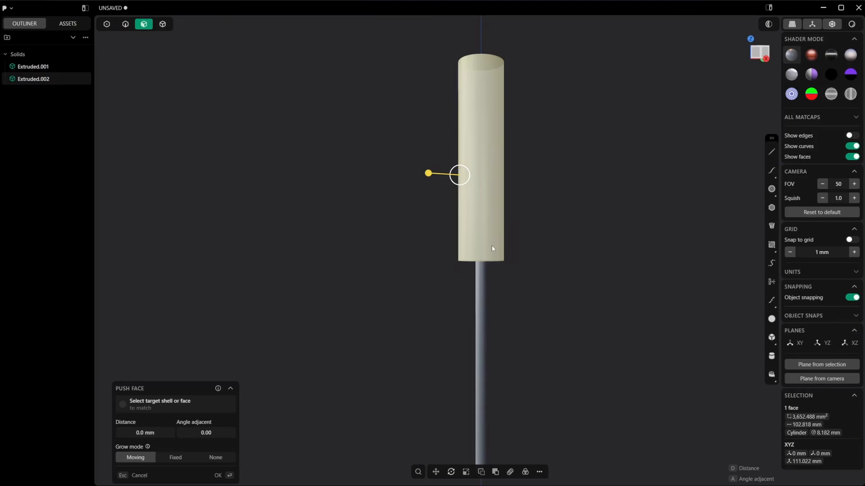
# Step: Add one V-direction isoparam cut around the handle's side face, a short way above its lower end
pyautogui.hotkey('ctrl', 'r')
pyautogui.press('Tab')
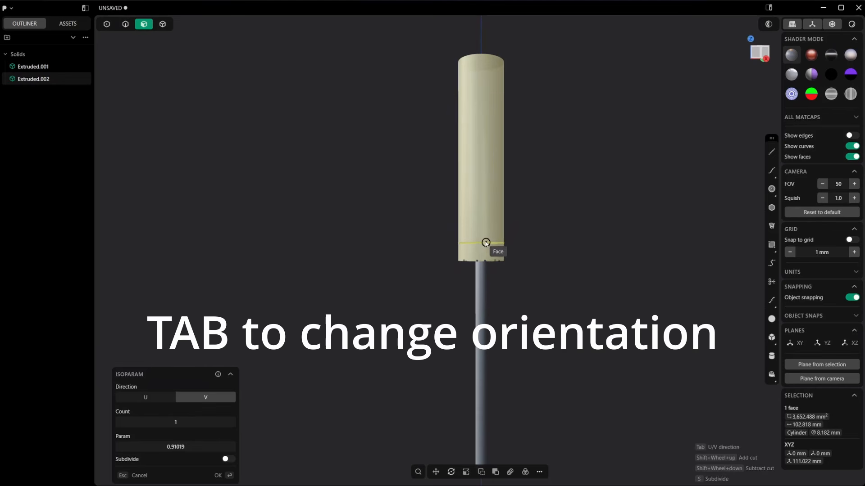
pyautogui.click(484, 234)
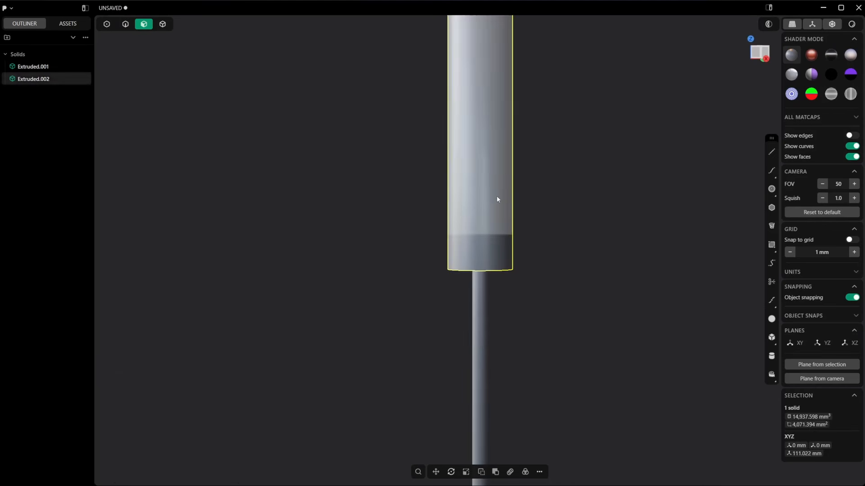
# Step: Show the edges and add a second V-direction isoparam ring around the handle, slightly above the first
pyautogui.hotkey('shift', 'z')
pyautogui.click(496, 194)
pyautogui.moveTo(540, 195); pyautogui.dragTo(541, 260, button='middle')
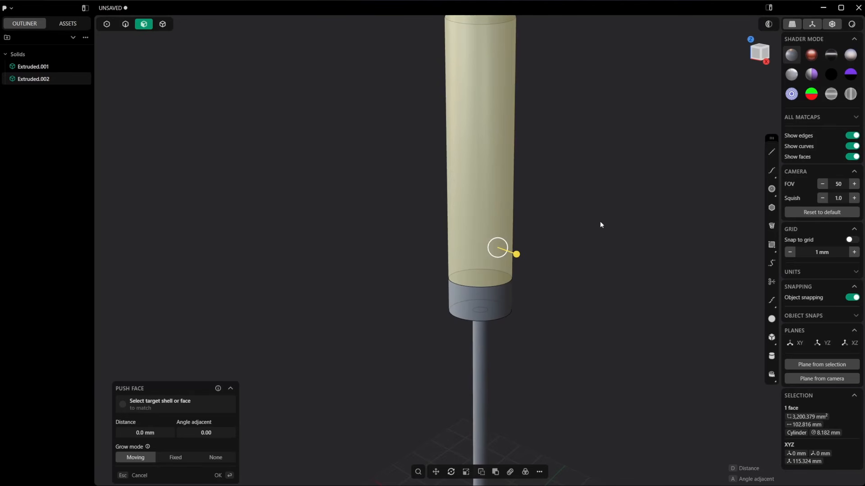
pyautogui.keyDown('shift'); pyautogui.moveTo(600, 222); pyautogui.dragTo(597, 256, button='middle'); pyautogui.keyUp('shift')
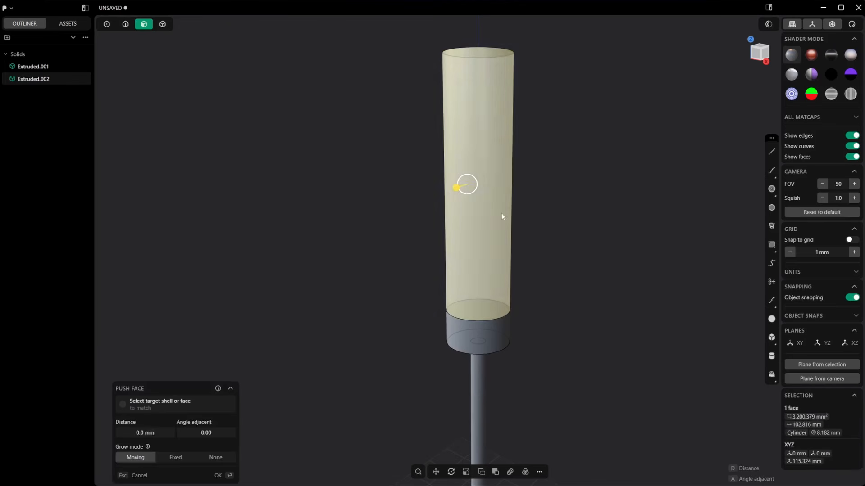
pyautogui.hotkey('ctrl', 'r')
pyautogui.press('Tab')
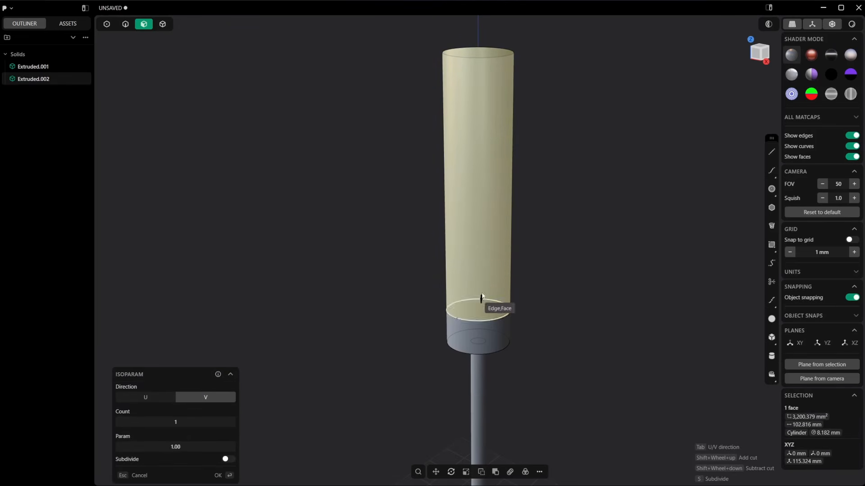
pyautogui.click(481, 286)
# Step: Push the band between the two rings inward to form a narrower neck on the handle
pyautogui.click(482, 295)
pyautogui.moveTo(485, 296); pyautogui.dragTo(488, 301, button='middle')
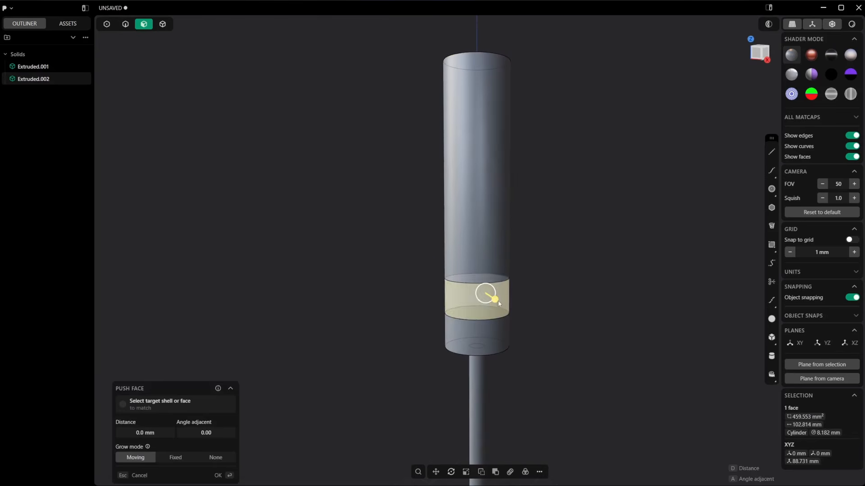
pyautogui.moveTo(499, 303); pyautogui.dragTo(494, 295)
pyautogui.moveTo(491, 276)
pyautogui.mouseDown(button='middle')
pyautogui.moveTo(494, 262)
pyautogui.moveTo(491, 277)
pyautogui.mouseUp(button='middle')
pyautogui.click(536, 296)
# Step: Cut the handle into separate grip, neck and collar bodies, using the ring-shaped shoulder faces beside the neck as cutters
pyautogui.scroll(4, 537, 296)
pyautogui.press('4')
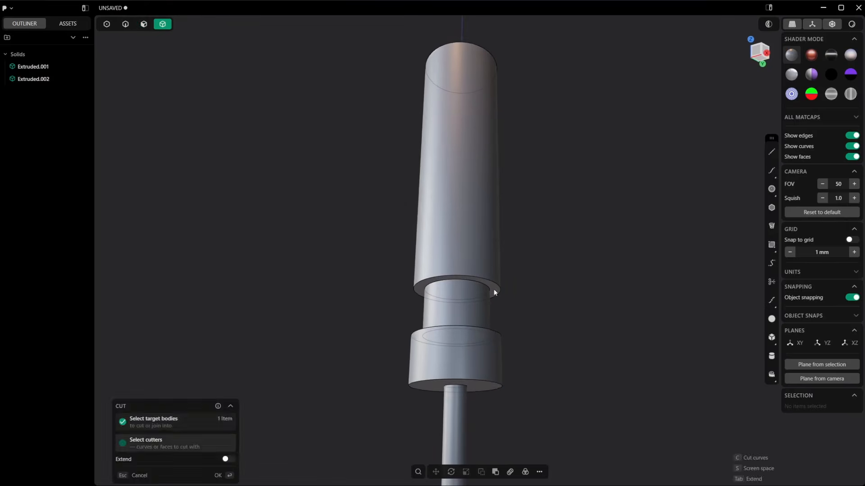
pyautogui.click(495, 282)
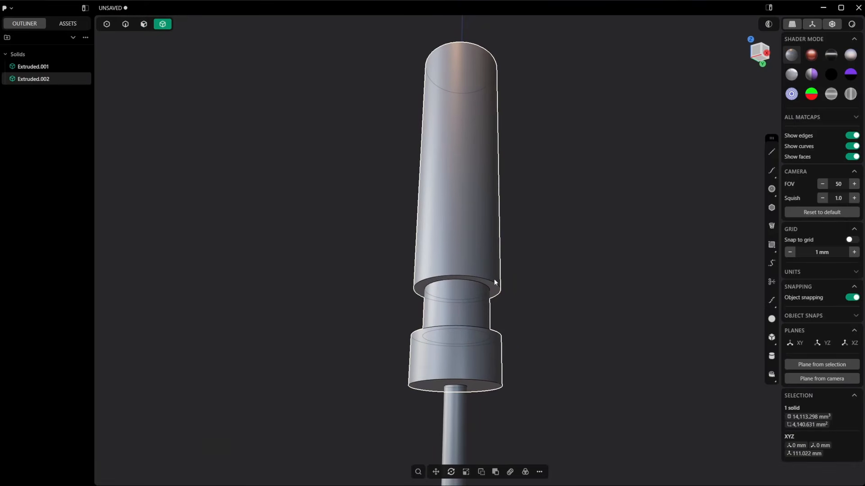
pyautogui.press('c')
pyautogui.click(494, 288)
pyautogui.rightClick(495, 288)
pyautogui.moveTo(494, 289); pyautogui.dragTo(495, 215, button='middle')
pyautogui.click(492, 330)
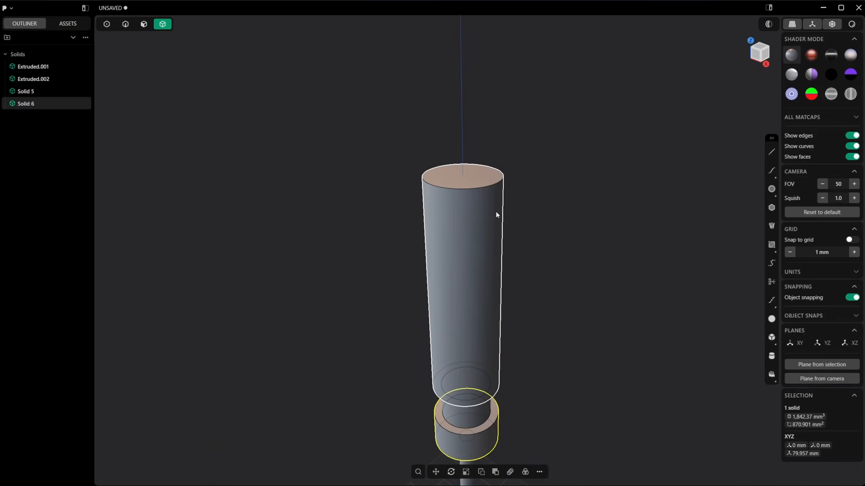
# Step: Split the grip's side face lengthwise with six U-direction isoparam cuts starting at parameter 0.25
pyautogui.press('3')
pyautogui.click(484, 203)
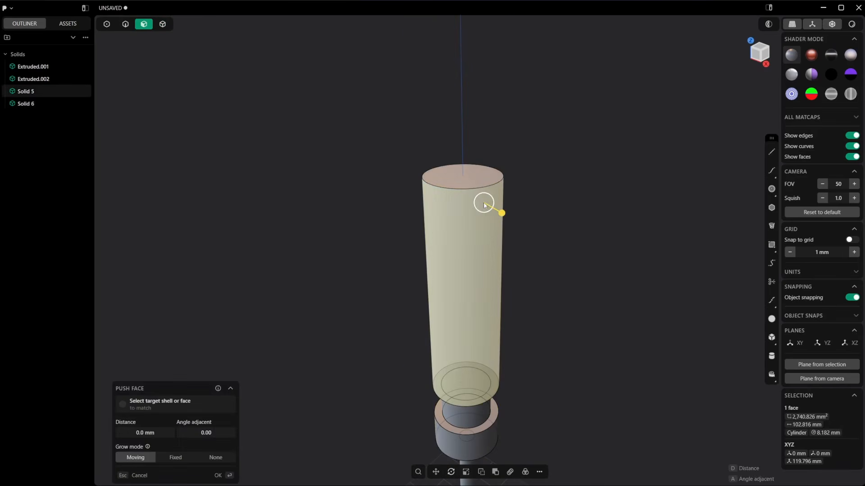
pyautogui.moveTo(474, 244); pyautogui.dragTo(472, 259, button='middle')
pyautogui.hotkey('ctrl', 'r')
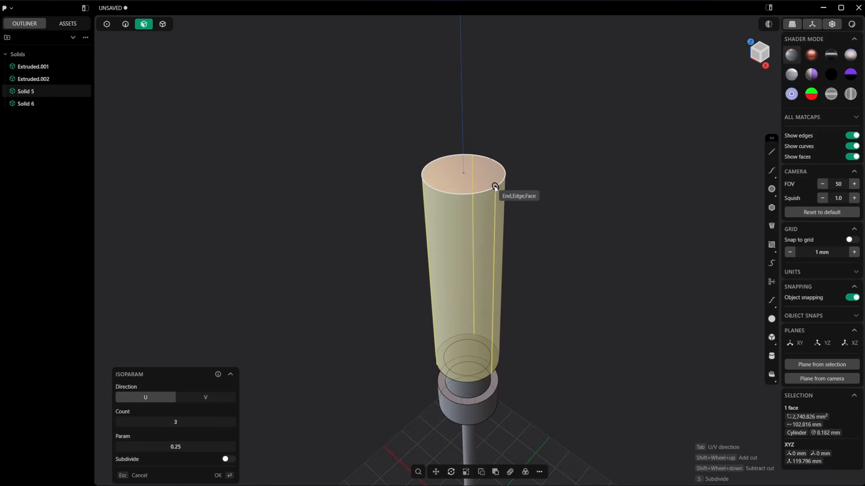
pyautogui.keyDown('shift'); pyautogui.scroll(1, 495, 187); pyautogui.keyUp('shift')
pyautogui.keyDown('shift'); pyautogui.scroll(2, 495, 187); pyautogui.keyUp('shift')
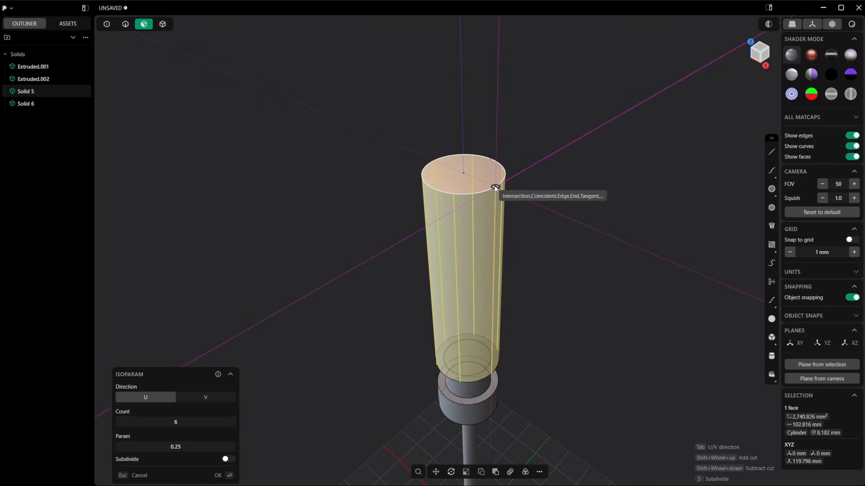
pyautogui.click(495, 188)
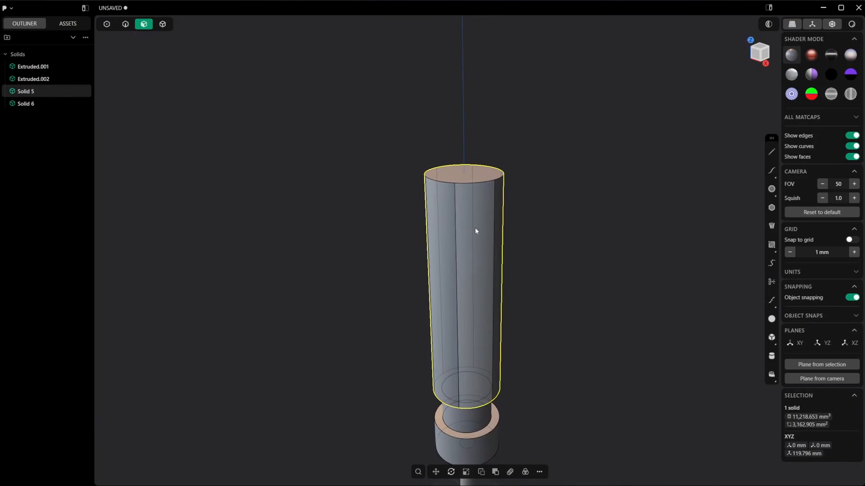
# Step: Cut grooves along the grip's six lengthwise edges using Pipe with a section size of about 1.76 mm
pyautogui.press('2')
pyautogui.click(456, 231)
pyautogui.press('f')
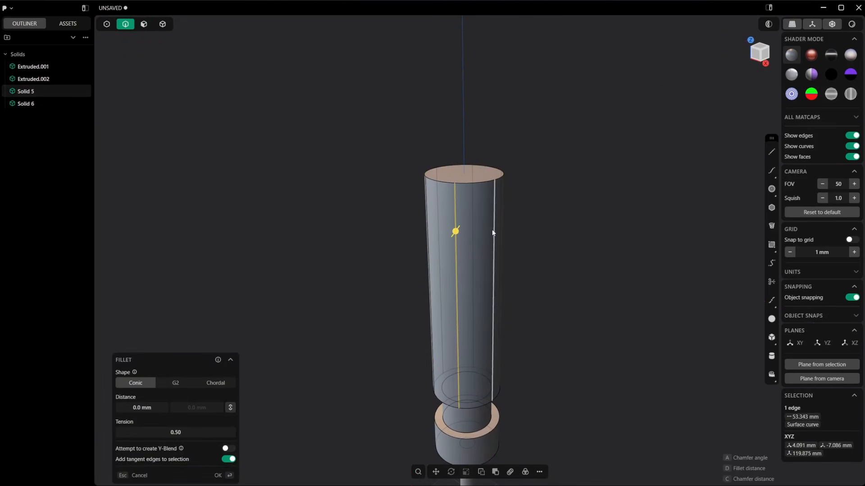
pyautogui.click(493, 232)
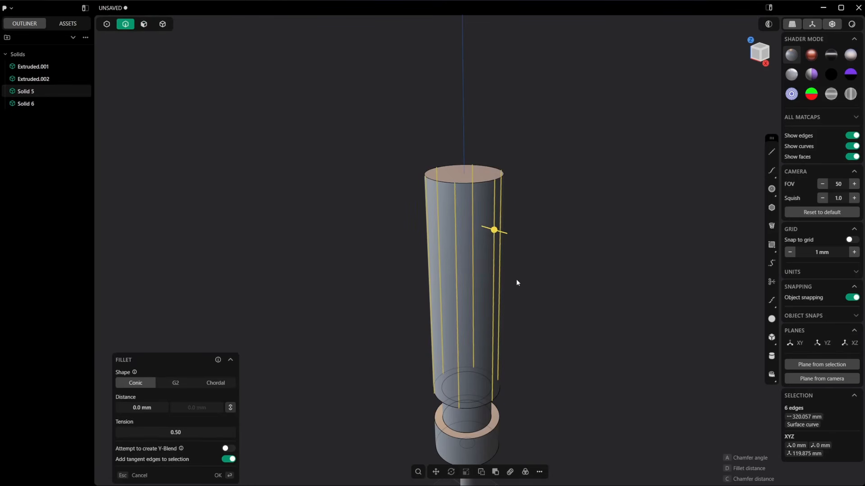
pyautogui.press('p')
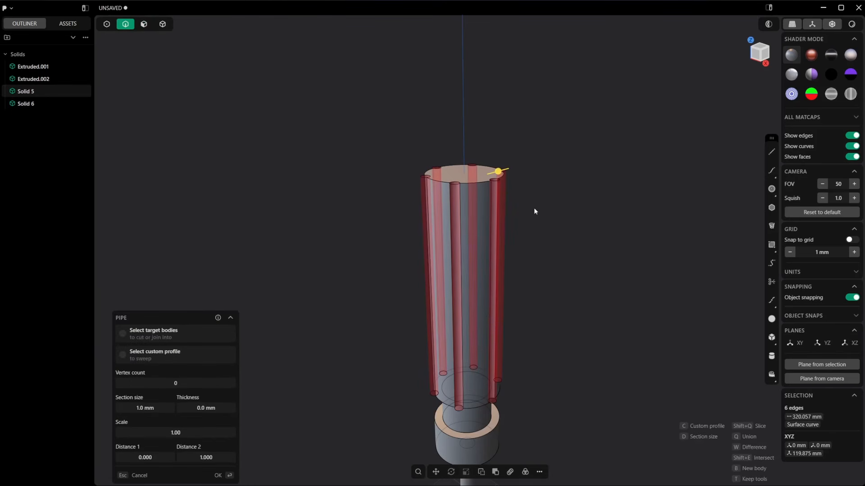
pyautogui.moveTo(534, 211); pyautogui.dragTo(508, 198, button='middle')
pyautogui.moveTo(493, 184); pyautogui.dragTo(489, 185)
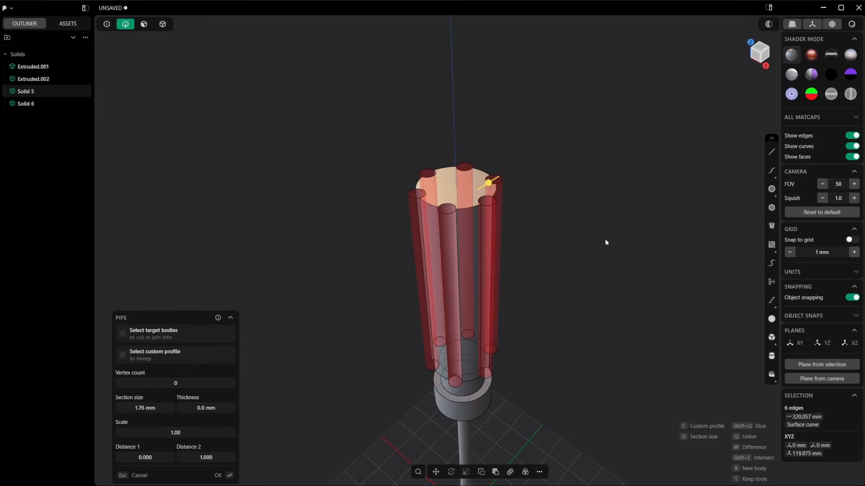
pyautogui.press('Return')
# Step: Duplicate the six concave groove faces around the grip as separate sheets
pyautogui.moveTo(523, 261); pyautogui.dragTo(549, 220, button='middle')
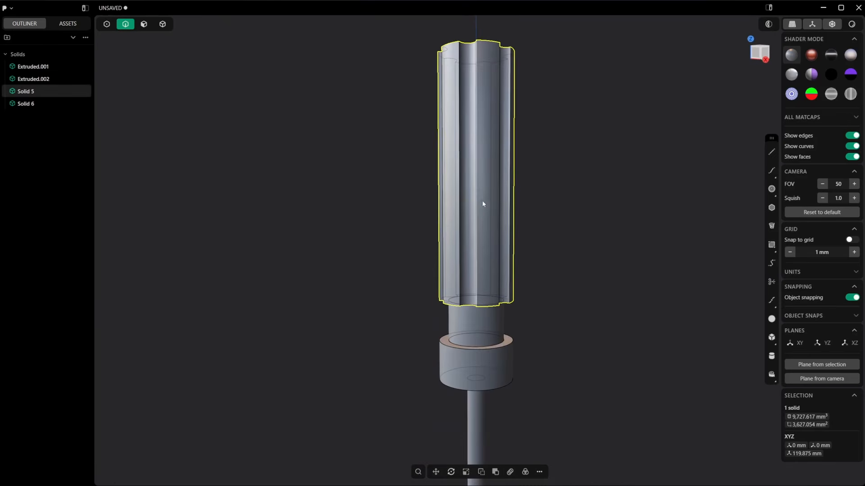
pyautogui.press('3')
pyautogui.click(469, 199)
pyautogui.moveTo(511, 278); pyautogui.dragTo(496, 300, button='middle')
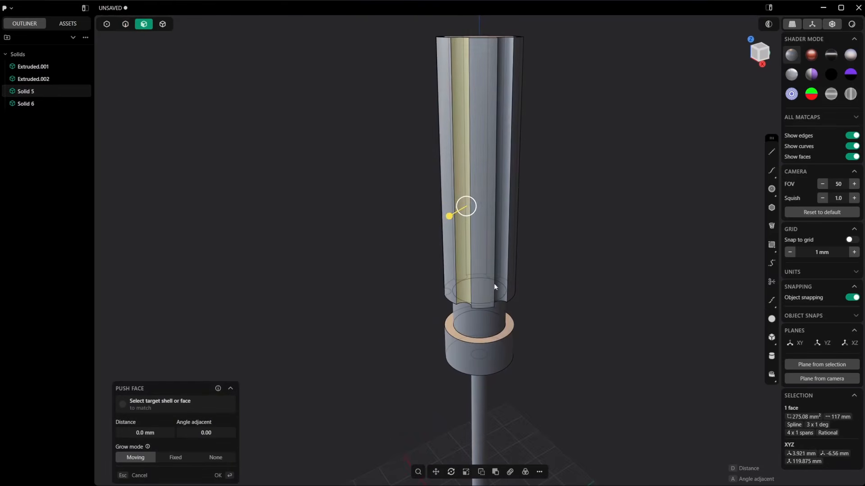
pyautogui.keyDown('shift'); pyautogui.click(505, 250); pyautogui.keyUp('shift')
pyautogui.moveTo(504, 250); pyautogui.dragTo(422, 265, button='middle')
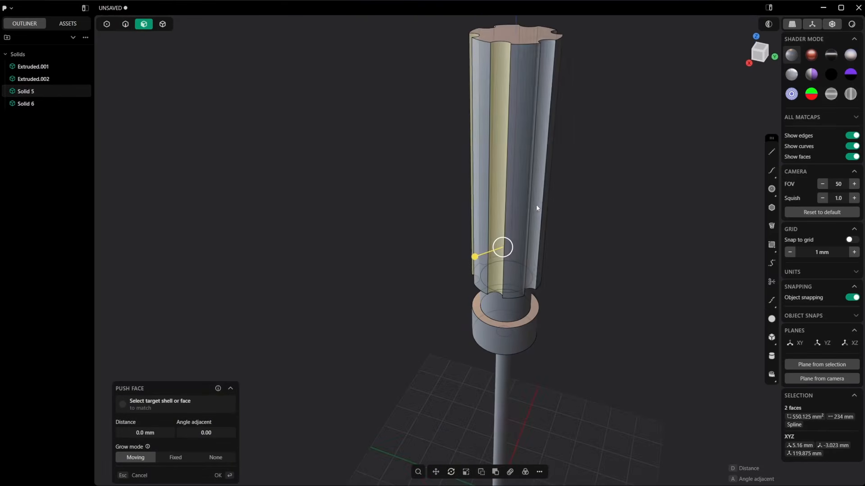
pyautogui.keyDown('shift'); pyautogui.click(538, 197); pyautogui.keyUp('shift')
pyautogui.moveTo(538, 195); pyautogui.dragTo(488, 232, button='middle')
pyautogui.keyDown('shift'); pyautogui.moveTo(563, 171); pyautogui.dragTo(503, 245, button='middle'); pyautogui.keyUp('shift')
pyautogui.keyDown('shift'); pyautogui.click(513, 199); pyautogui.keyUp('shift')
pyautogui.moveTo(513, 198); pyautogui.dragTo(464, 202, button='middle')
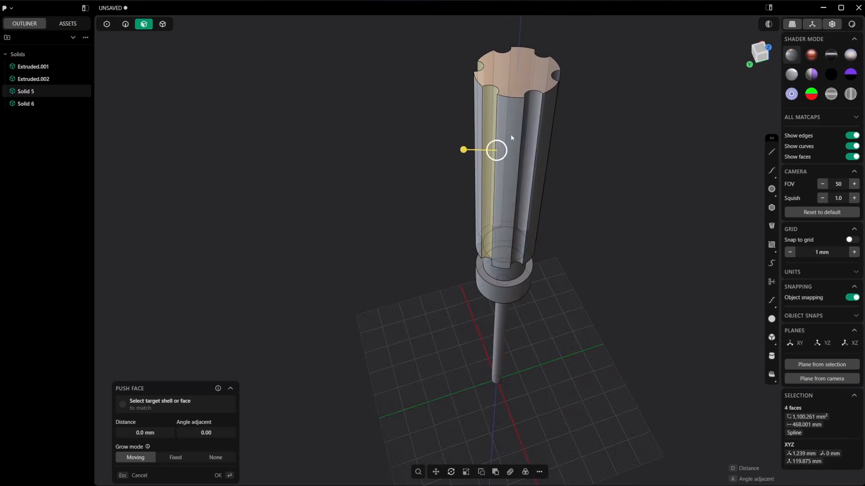
pyautogui.keyDown('shift'); pyautogui.click(529, 134); pyautogui.keyUp('shift')
pyautogui.keyDown('shift'); pyautogui.moveTo(529, 135); pyautogui.dragTo(540, 229, button='middle'); pyautogui.keyUp('shift')
pyautogui.moveTo(541, 229); pyautogui.dragTo(586, 290, button='middle')
pyautogui.keyDown('shift'); pyautogui.click(512, 216); pyautogui.keyUp('shift')
pyautogui.hotkey('shift', 'd')
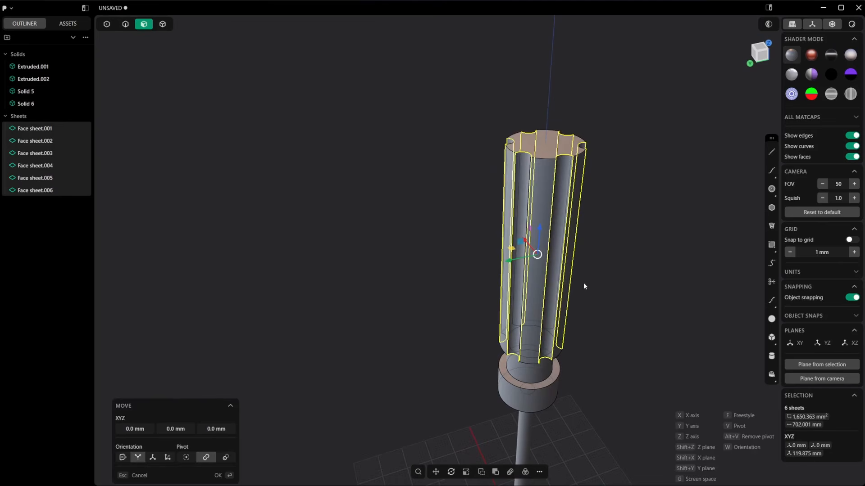
# Step: Move the six groove sheets 31.24 mm down along the Z axis so they pass through the collar
pyautogui.moveTo(541, 234); pyautogui.dragTo(537, 334)
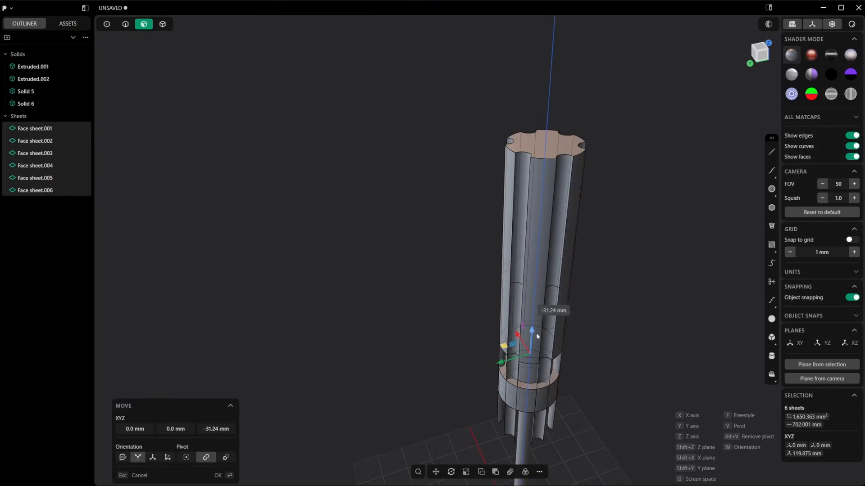
pyautogui.rightClick(625, 357)
pyautogui.keyDown('shift'); pyautogui.moveTo(551, 391); pyautogui.dragTo(577, 318, button='middle'); pyautogui.keyUp('shift')
pyautogui.scroll(2, 578, 321)
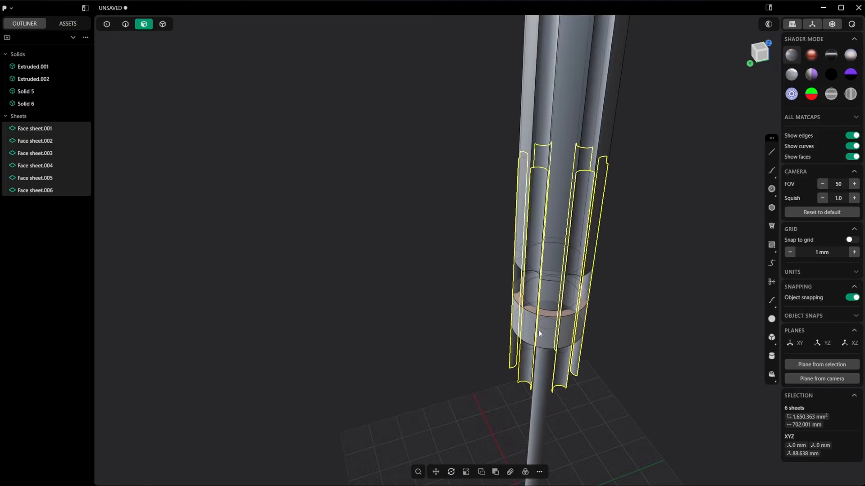
# Step: Cut the collar body using all six groove sheets as cutters
pyautogui.press('4')
pyautogui.click(547, 325)
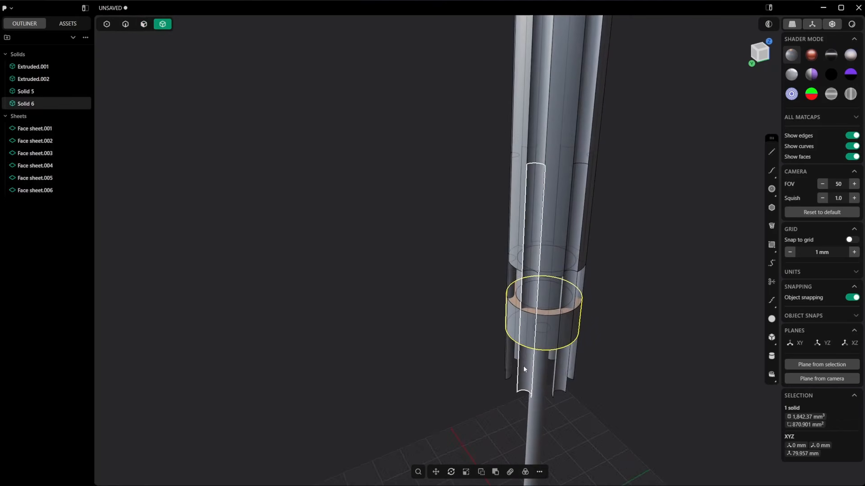
pyautogui.press('c')
pyautogui.moveTo(523, 365); pyautogui.dragTo(508, 359, button='middle')
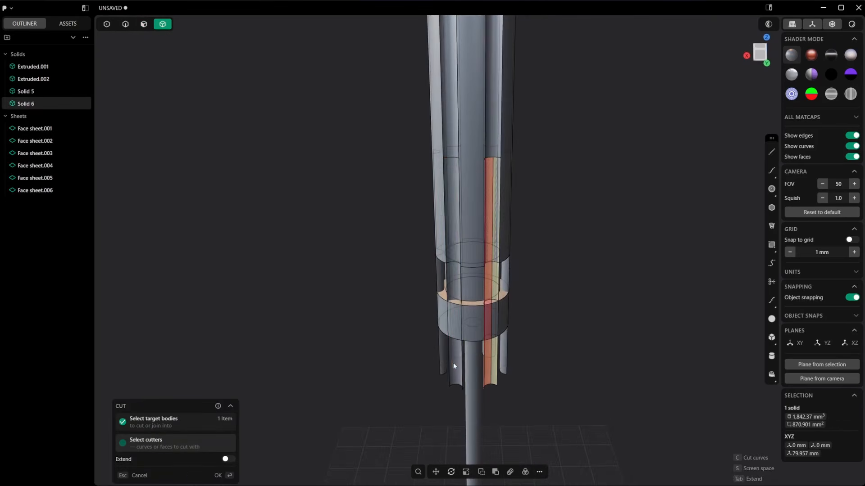
pyautogui.moveTo(440, 366); pyautogui.dragTo(592, 323, button='middle')
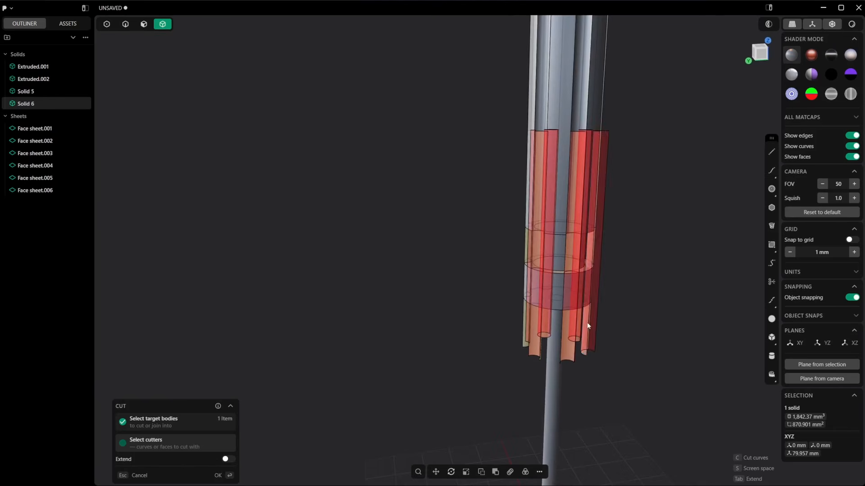
pyautogui.press('Return')
# Step: Delete the six groove sheets used as cutters
pyautogui.click(49, 203)
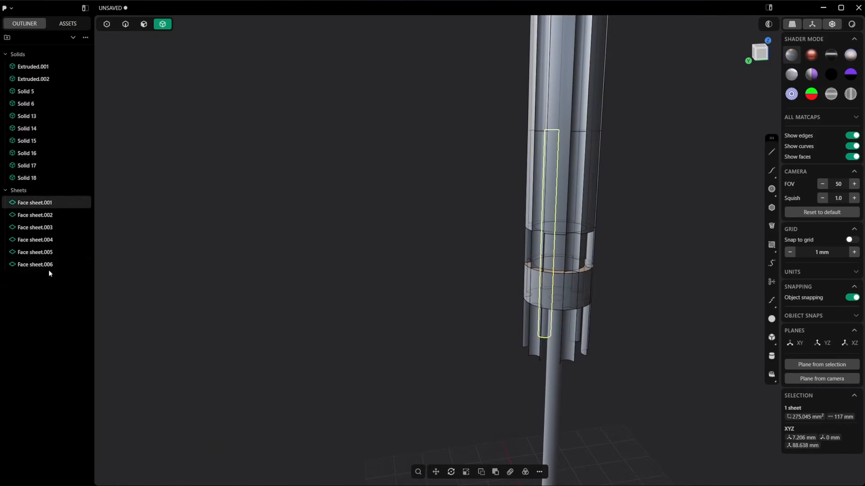
pyautogui.keyDown('shift'); pyautogui.click(48, 267); pyautogui.keyUp('shift')
pyautogui.press('Delete')
# Step: Delete the six sliver solids around the collar's rim, leaving only the grooved collar body
pyautogui.click(578, 283)
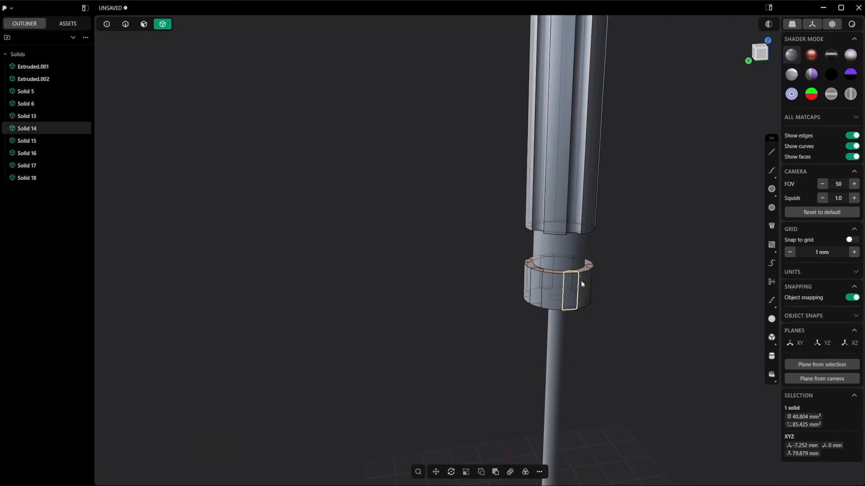
pyautogui.press('Delete')
pyautogui.click(590, 271)
pyautogui.press('Delete')
pyautogui.click(531, 287)
pyautogui.moveTo(531, 287); pyautogui.dragTo(631, 292, button='middle')
pyautogui.press('Delete')
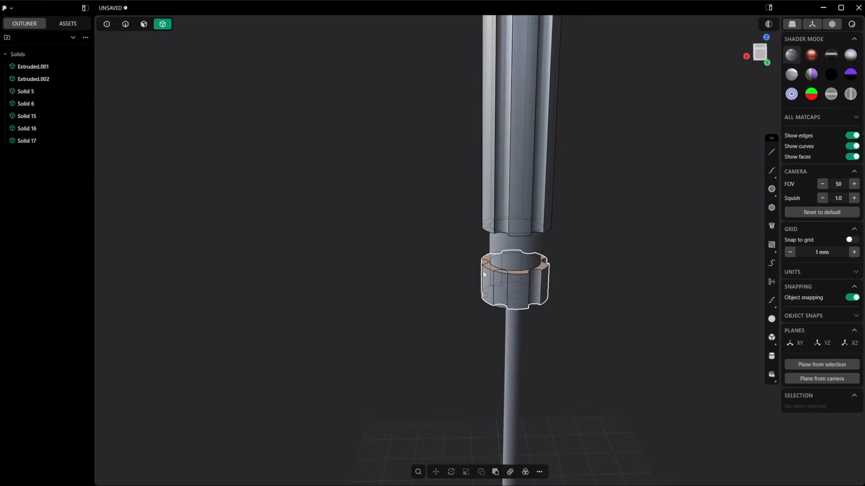
pyautogui.click(500, 288)
pyautogui.moveTo(500, 288); pyautogui.dragTo(617, 288, button='middle')
pyautogui.press('Delete')
pyautogui.click(461, 287)
pyautogui.press('Delete')
pyautogui.click(442, 271)
pyautogui.moveTo(441, 271); pyautogui.dragTo(545, 331, button='middle')
pyautogui.press('Delete')
# Step: Push the neck's cylindrical side face slightly inward to make the neck thinner
pyautogui.scroll(1, 543, 331)
pyautogui.press('3')
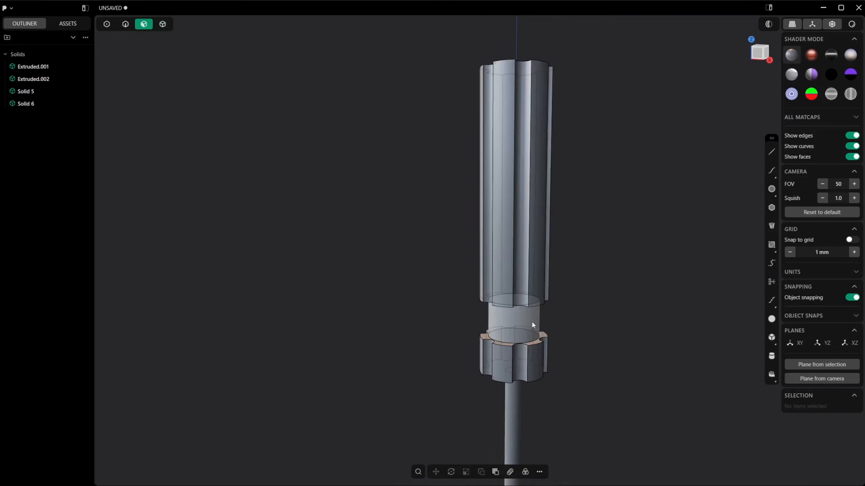
pyautogui.click(532, 323)
pyautogui.scroll(3, 536, 322)
pyautogui.click(567, 317)
pyautogui.click(527, 318)
pyautogui.press('d')
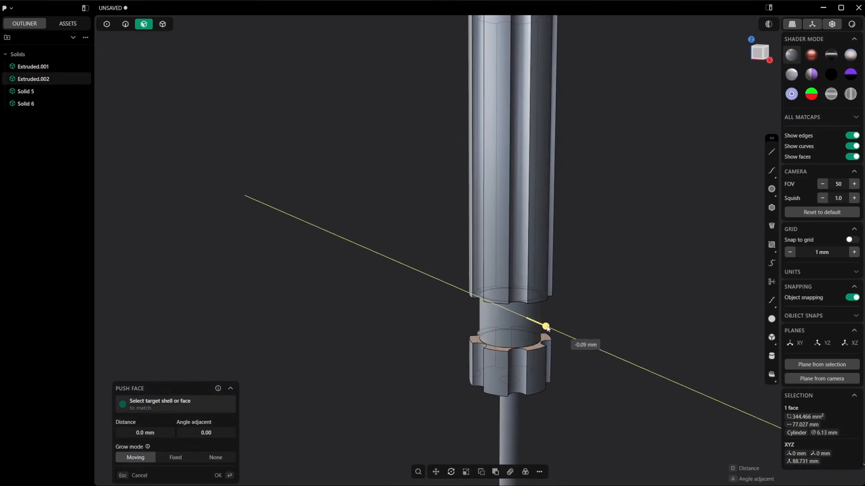
pyautogui.click(563, 344)
pyautogui.click(562, 344)
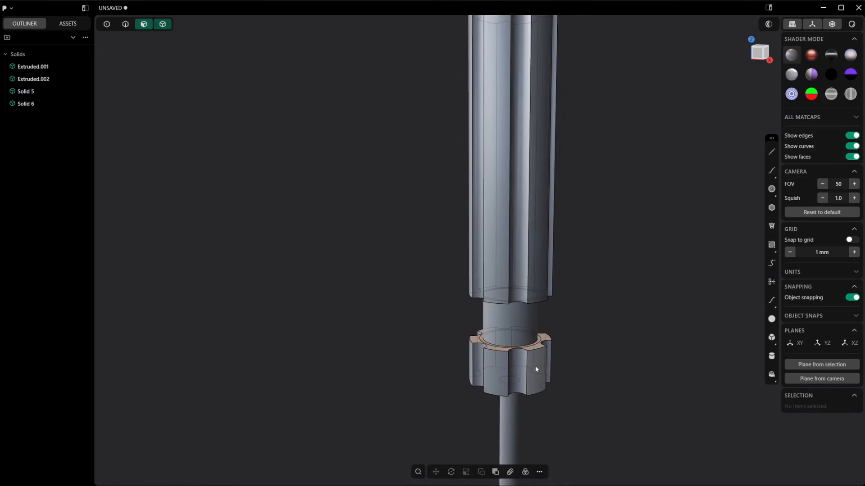
# Step: Run Delete Redundant Topology on the collar body and on the grip body
pyautogui.press('4')
pyautogui.click(536, 363)
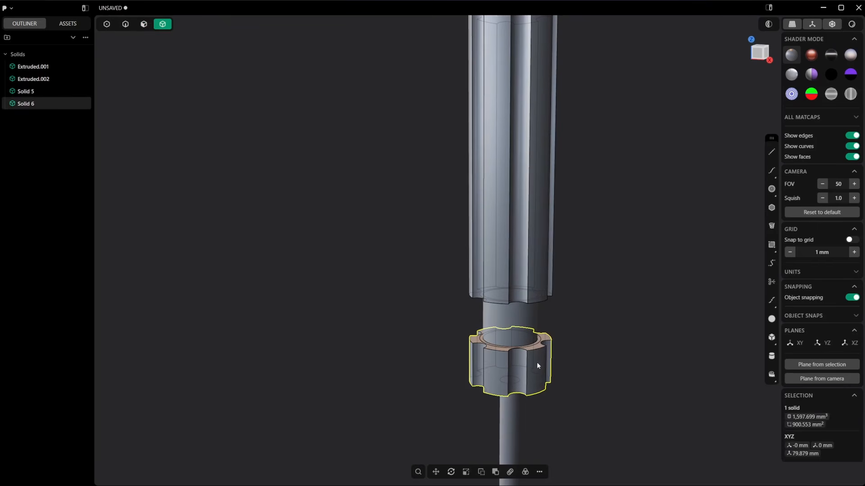
pyautogui.write('fred')
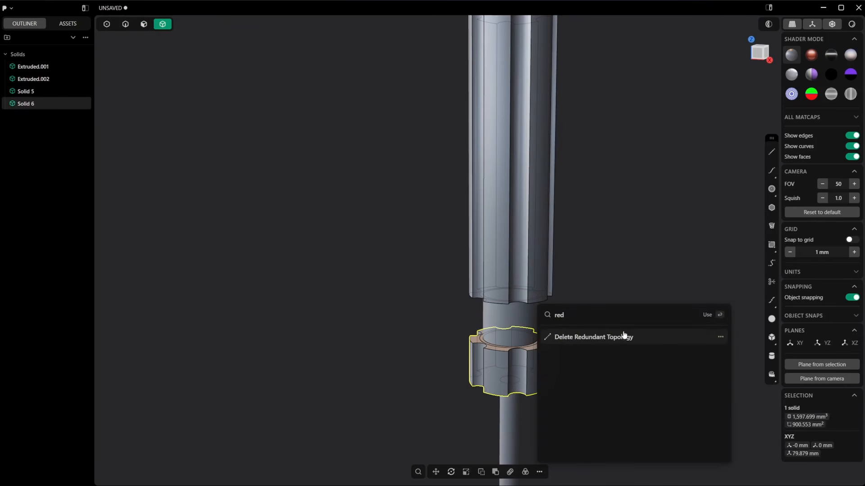
pyautogui.click(599, 340)
pyautogui.moveTo(526, 355); pyautogui.dragTo(550, 302, button='middle')
pyautogui.click(550, 304)
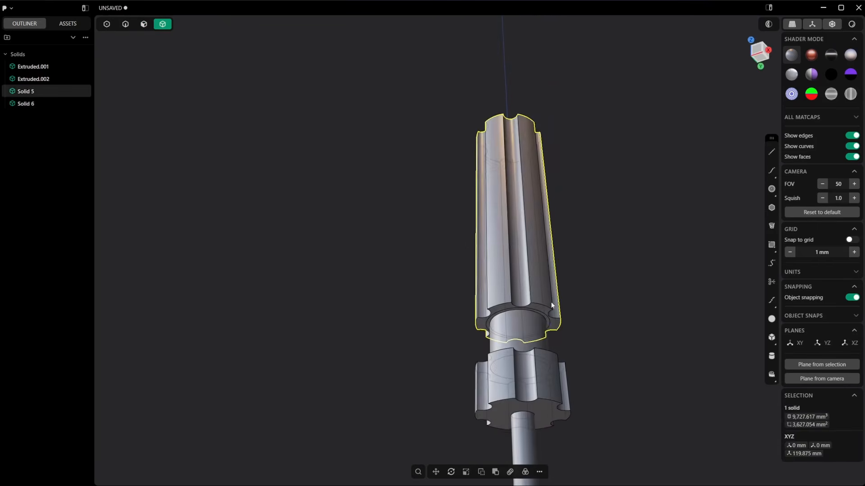
pyautogui.write('fred')
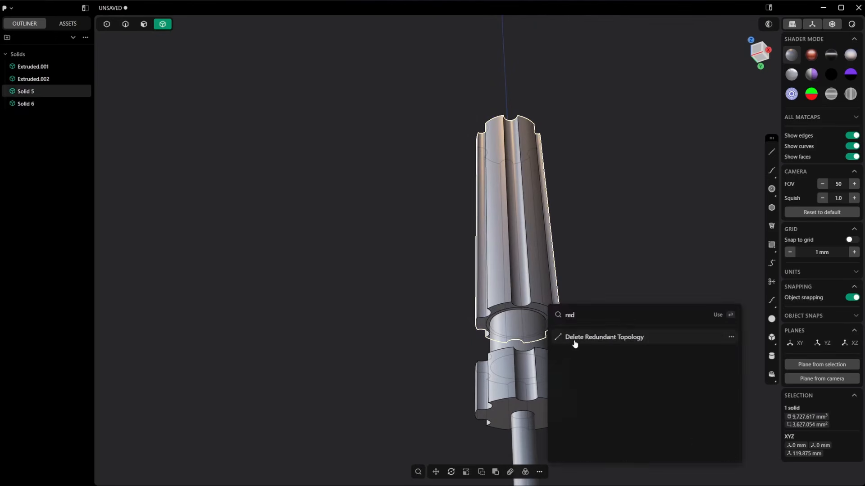
pyautogui.click(574, 344)
pyautogui.moveTo(536, 291); pyautogui.dragTo(560, 263, button='middle')
pyautogui.moveTo(508, 118); pyautogui.dragTo(508, 149, button='middle')
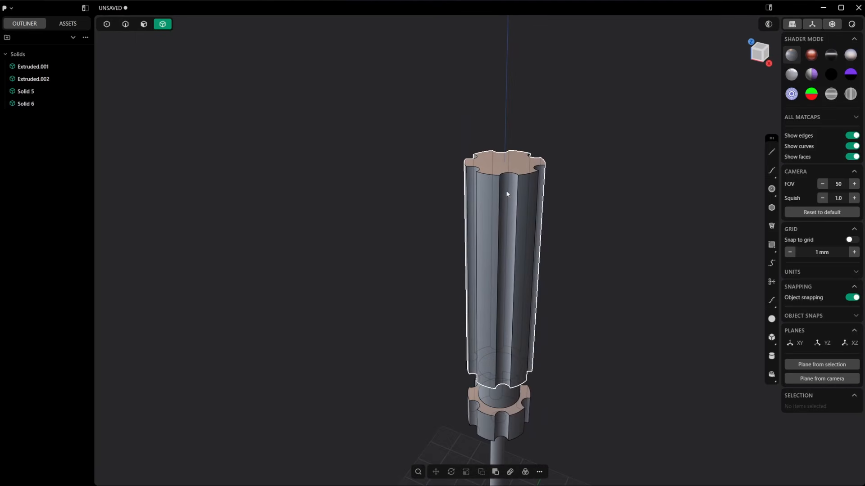
pyautogui.keyDown('shift'); pyautogui.moveTo(538, 307); pyautogui.dragTo(539, 118, button='middle'); pyautogui.keyUp('shift')
pyautogui.moveTo(526, 245); pyautogui.dragTo(529, 220, button='middle')
pyautogui.press('2')
pyautogui.click(526, 221)
pyautogui.press('b')
pyautogui.click(482, 220)
pyautogui.press('c')
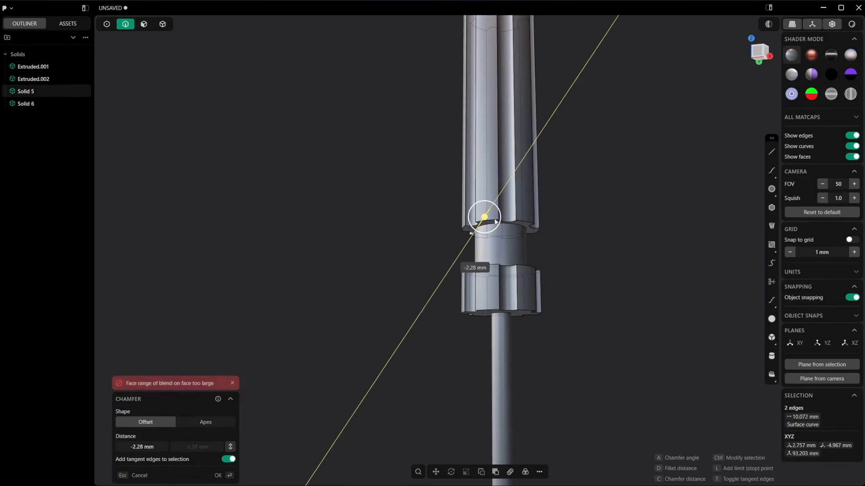
pyautogui.click(483, 225)
pyautogui.press('Escape')
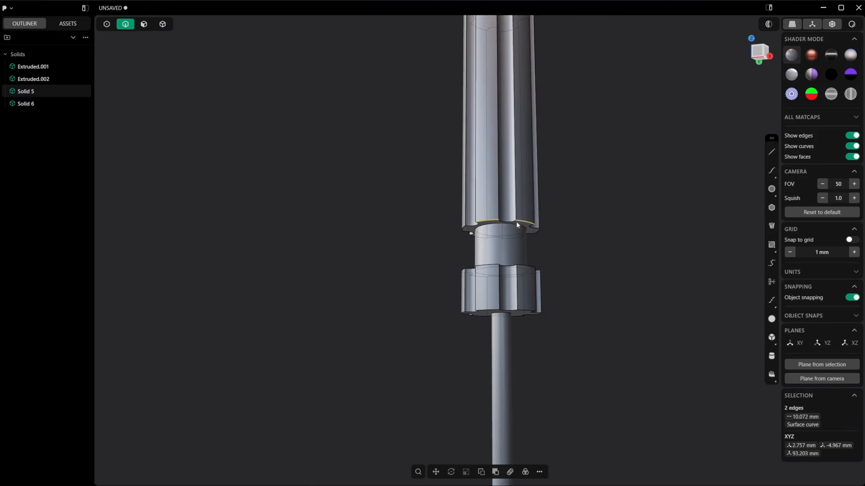
pyautogui.scroll(2, 517, 224)
pyautogui.press('b')
pyautogui.press('c')
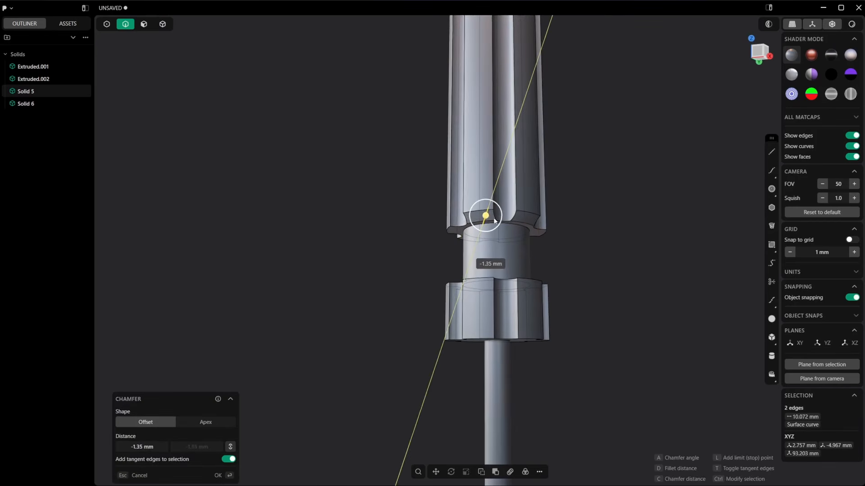
pyautogui.click(496, 221)
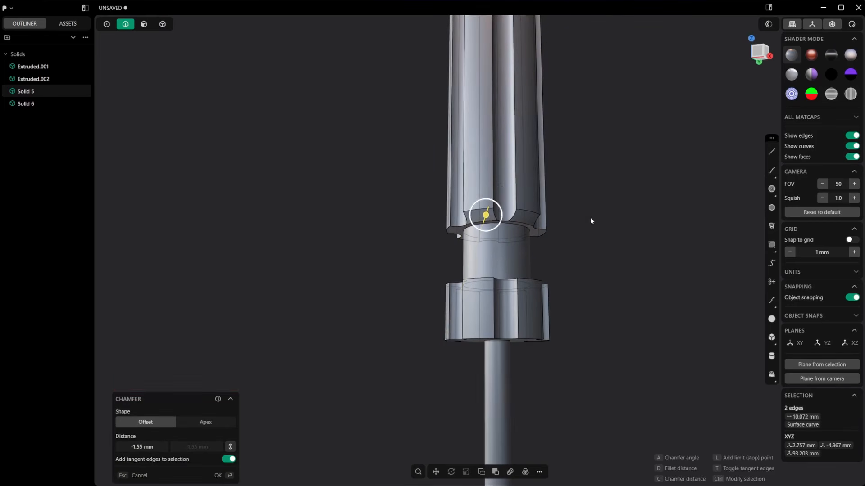
pyautogui.press('Escape')
# Step: Push the grip's upper end face outward to lengthen the grip slightly
pyautogui.keyDown('shift'); pyautogui.moveTo(579, 76); pyautogui.dragTo(551, 253, button='middle'); pyautogui.keyUp('shift')
pyautogui.moveTo(544, 207); pyautogui.dragTo(536, 274, button='middle')
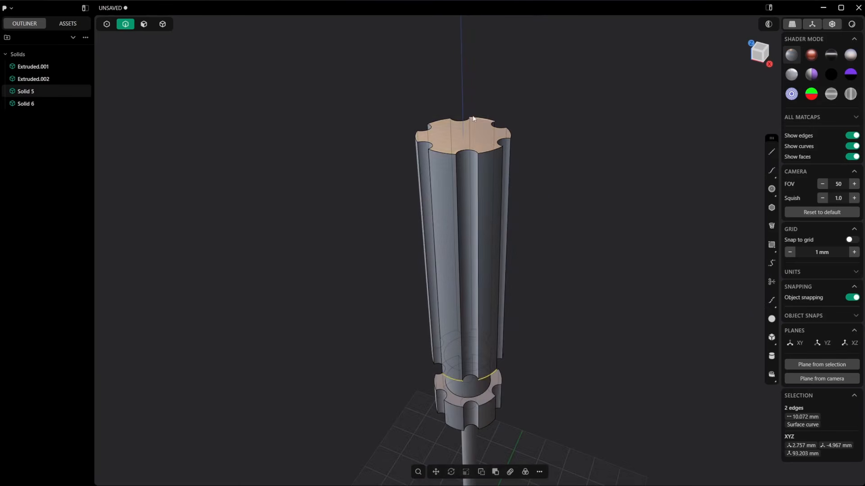
pyautogui.press('3')
pyautogui.click(476, 137)
pyautogui.moveTo(477, 104); pyautogui.dragTo(476, 78)
pyautogui.press('Return')
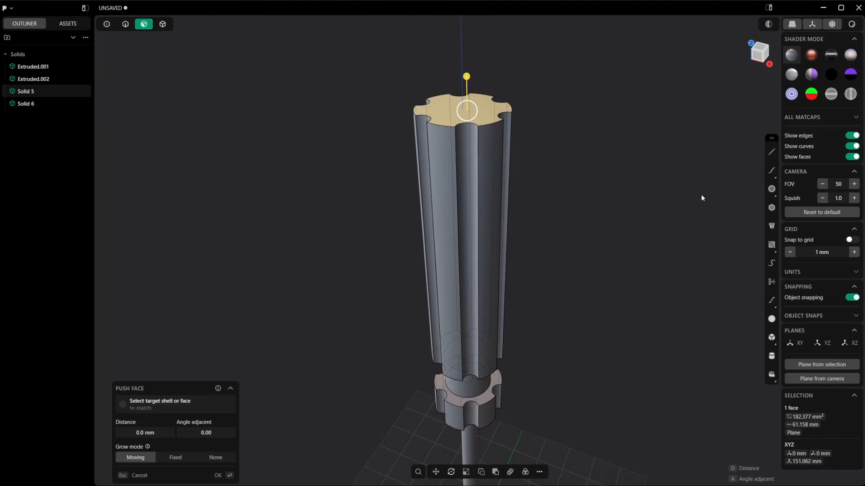
# Step: Create a sphere with a radius of about 11.59 mm as a new body, centred on the grip's upper end face
pyautogui.click(773, 321)
pyautogui.keyDown('shift'); pyautogui.moveTo(571, 147); pyautogui.dragTo(575, 218, button='middle'); pyautogui.keyUp('shift')
pyautogui.click(471, 182)
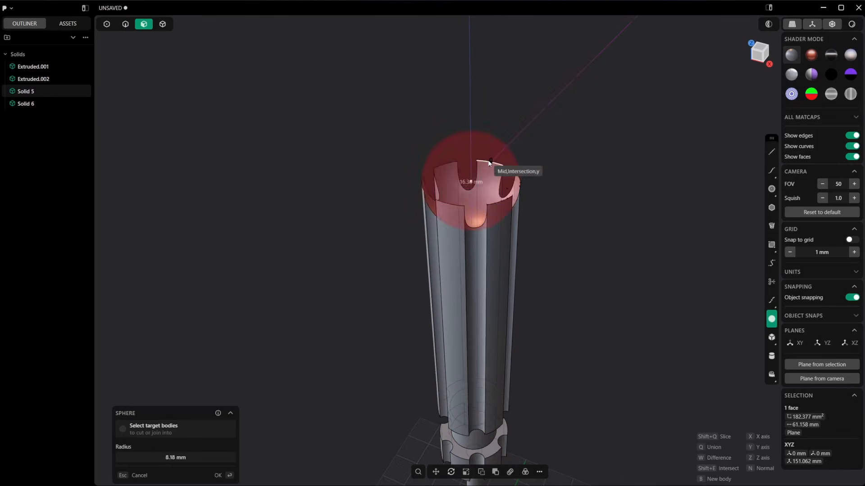
pyautogui.click(496, 156)
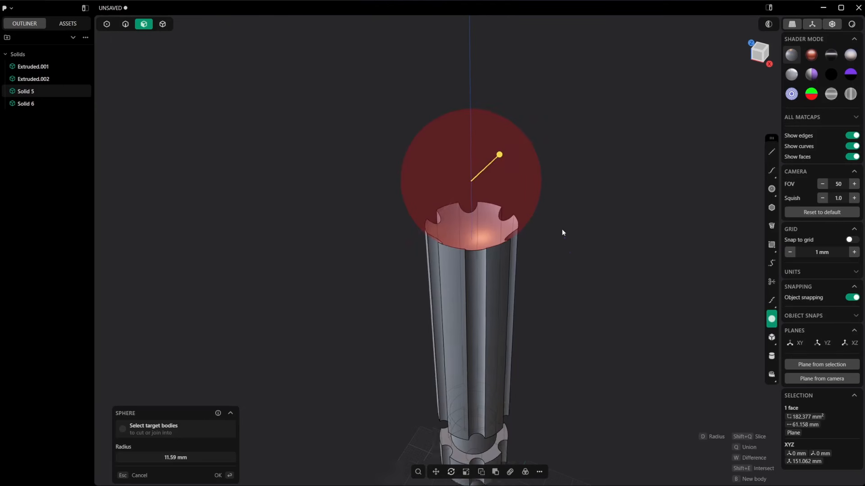
pyautogui.moveTo(561, 229); pyautogui.dragTo(550, 211, button='middle')
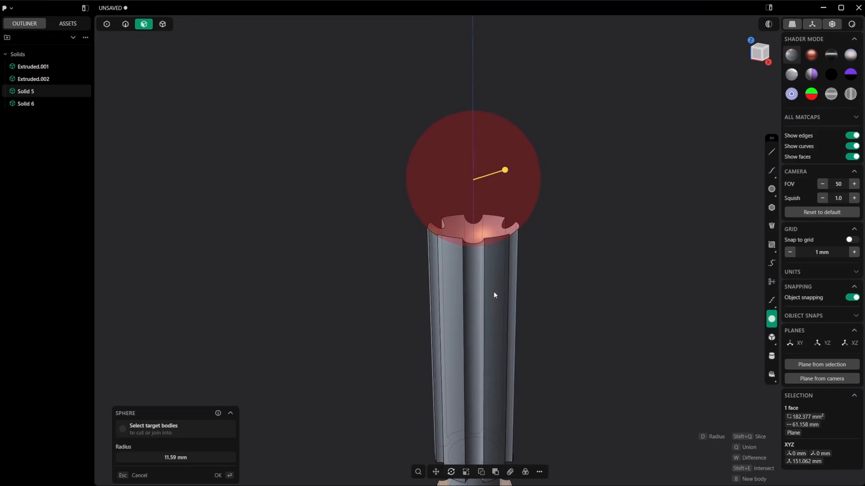
pyautogui.press('b')
pyautogui.press('Return')
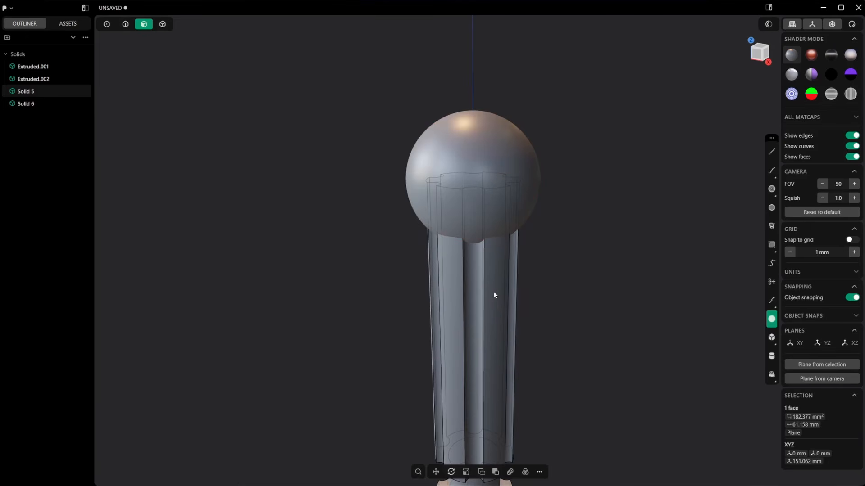
# Step: Move the sphere down into the grip along the Z axis, placing its centre at about Z 138.86 mm
pyautogui.press('g')
pyautogui.moveTo(483, 159); pyautogui.dragTo(474, 215)
pyautogui.press('Return')
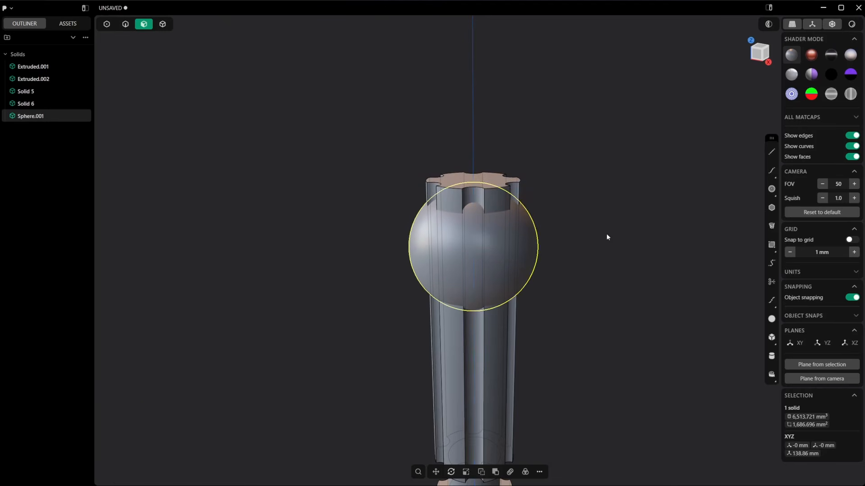
pyautogui.click(606, 234)
# Step: Cut the grip body using the sphere's surface as the cutter
pyautogui.scroll(1, 484, 187)
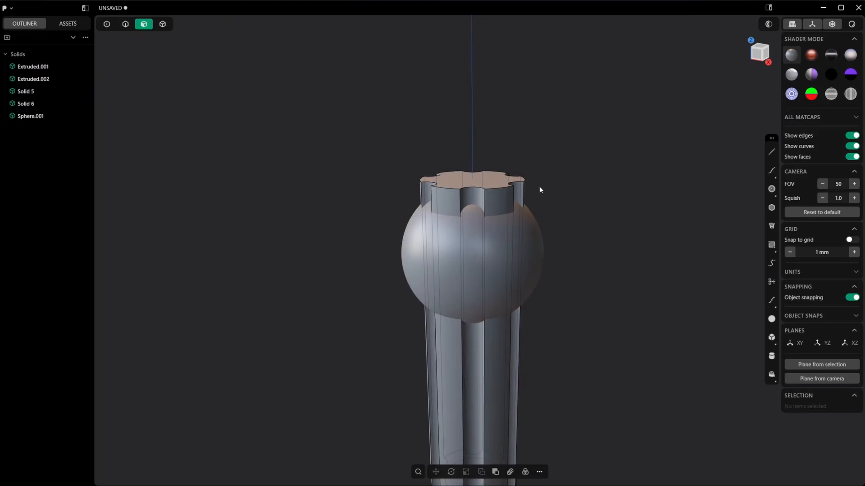
pyautogui.press('4')
pyautogui.click(513, 184)
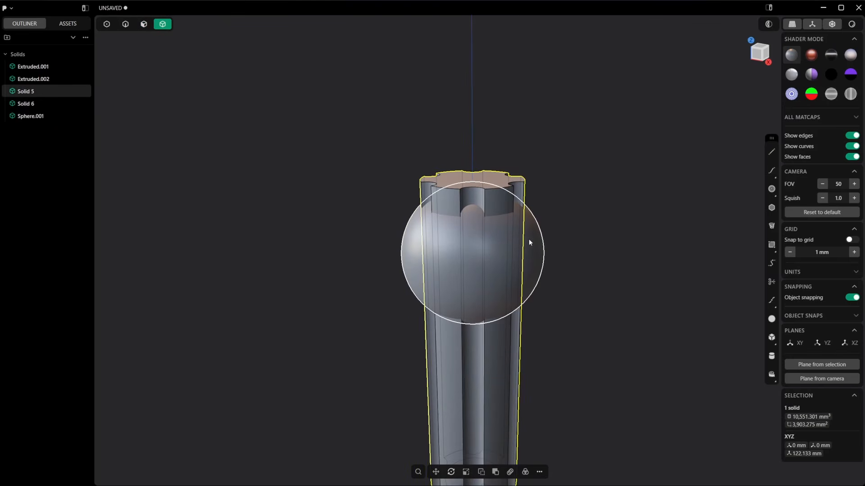
pyautogui.hotkey('alt', 'c')
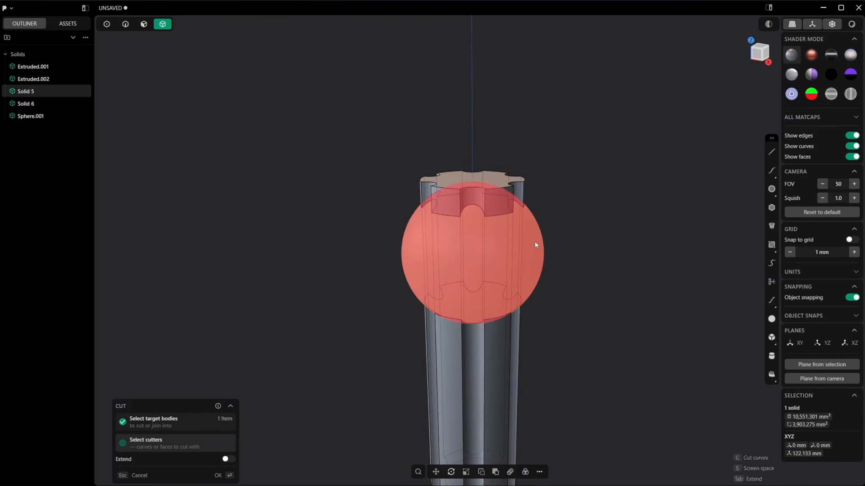
pyautogui.click(535, 241)
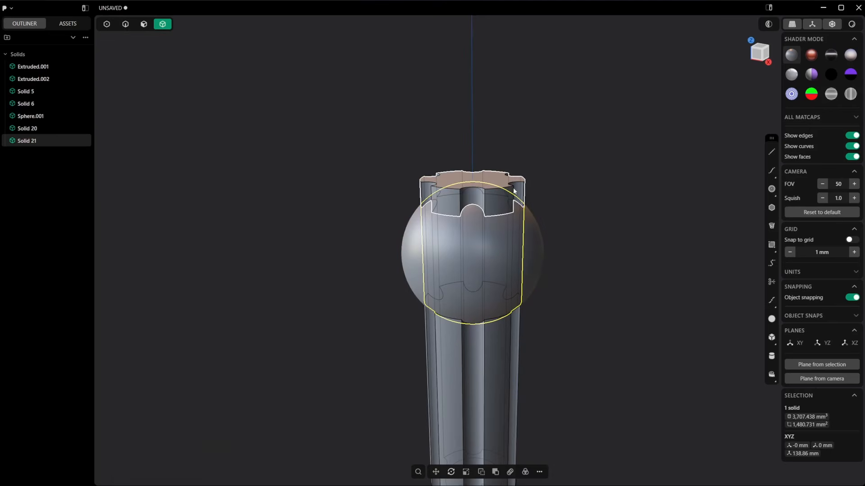
# Step: Delete the flat end piece of the grip outside the sphere and the sphere itself
pyautogui.click(512, 182)
pyautogui.press('Delete')
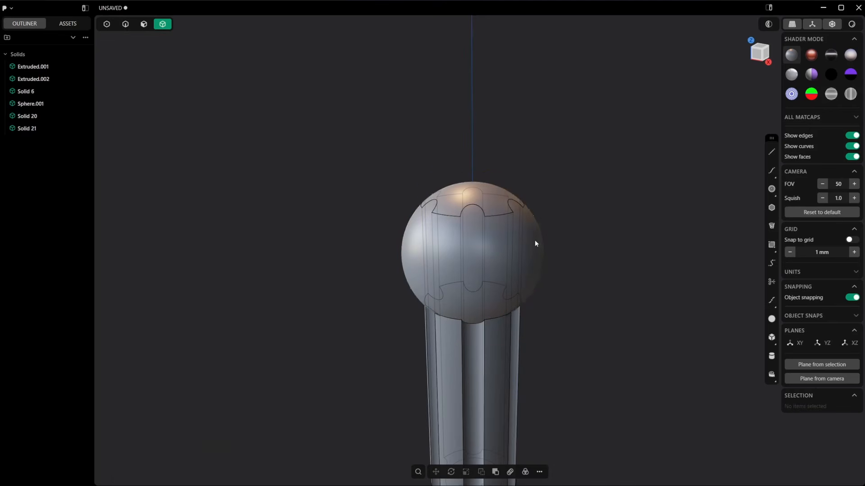
pyautogui.click(535, 244)
pyautogui.press('Delete')
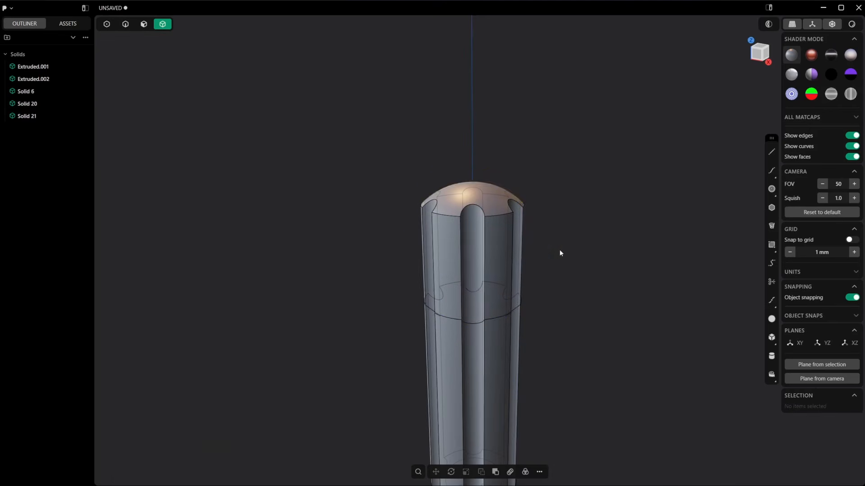
# Step: Join the domed end piece and the rest of the grip into one body with a Boolean union
pyautogui.click(512, 252)
pyautogui.click(504, 343)
pyautogui.press('b')
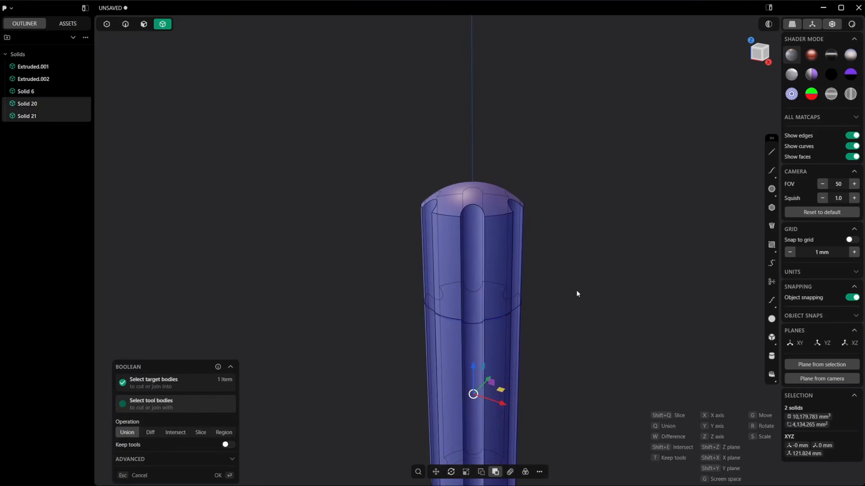
pyautogui.press('Return')
pyautogui.moveTo(563, 255); pyautogui.dragTo(494, 192, button='middle')
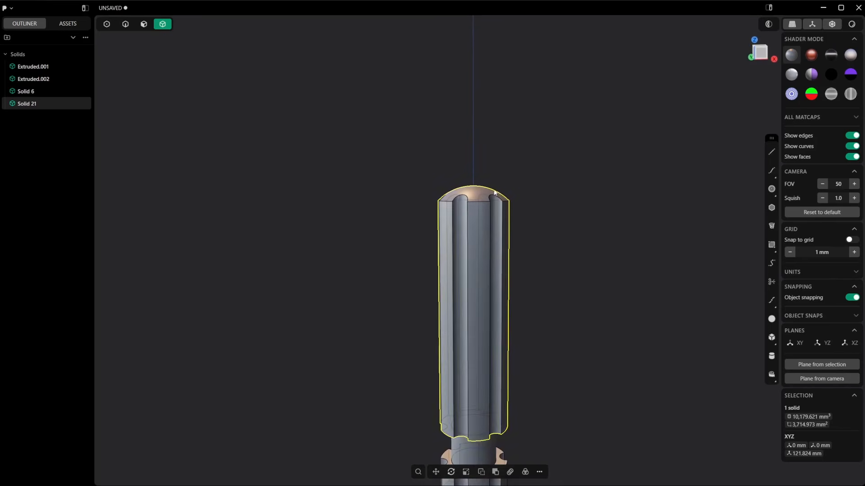
# Step: Draw a straight line about 19.6 mm long on the XZ plane, rising diagonally from the Z axis just above the grip's dome
pyautogui.scroll(3, 494, 193)
pyautogui.moveTo(504, 222); pyautogui.dragTo(495, 200, button='middle')
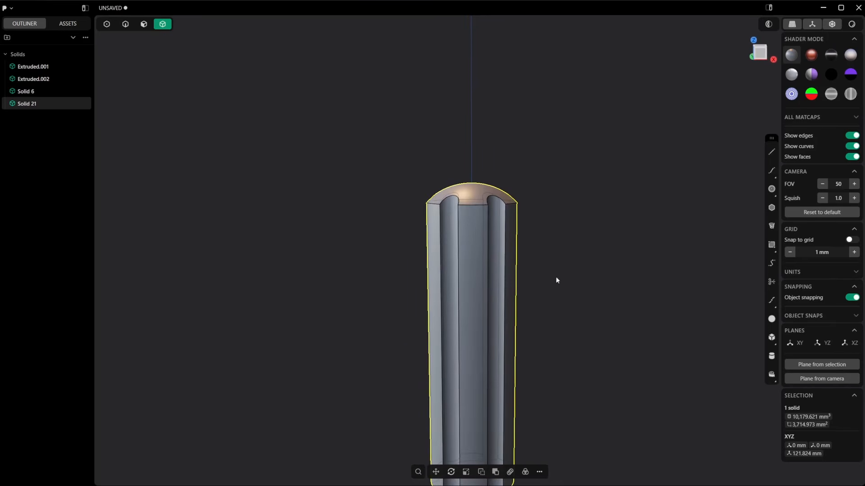
pyautogui.keyDown('shift'); pyautogui.moveTo(547, 375); pyautogui.dragTo(534, 210, button='middle'); pyautogui.keyUp('shift')
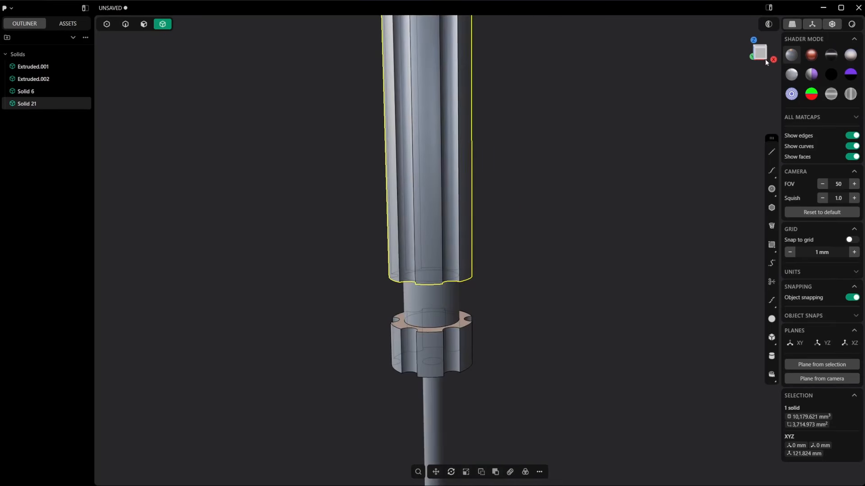
pyautogui.keyDown('shift'); pyautogui.moveTo(627, 90); pyautogui.dragTo(676, 197, button='middle'); pyautogui.keyUp('shift')
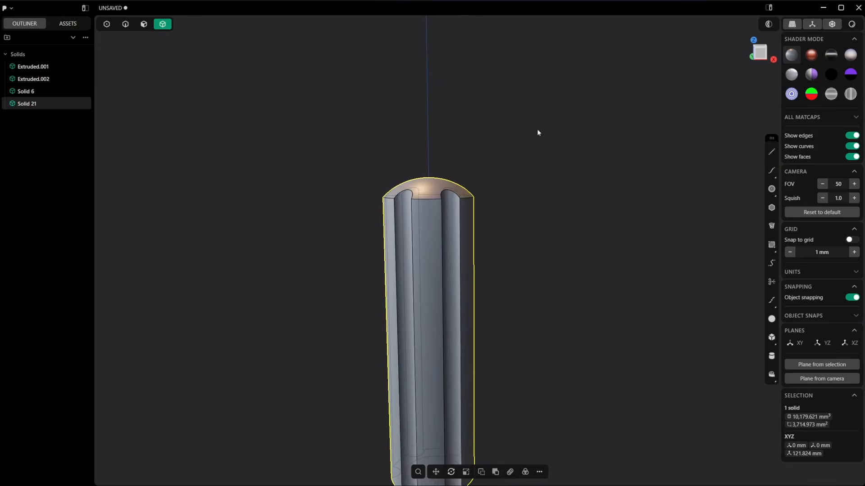
pyautogui.click(771, 152)
pyautogui.click(760, 53)
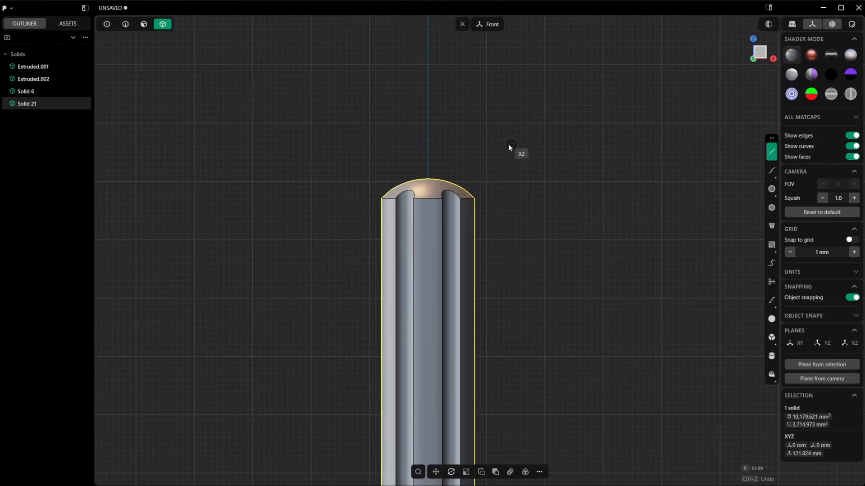
pyautogui.click(428, 169)
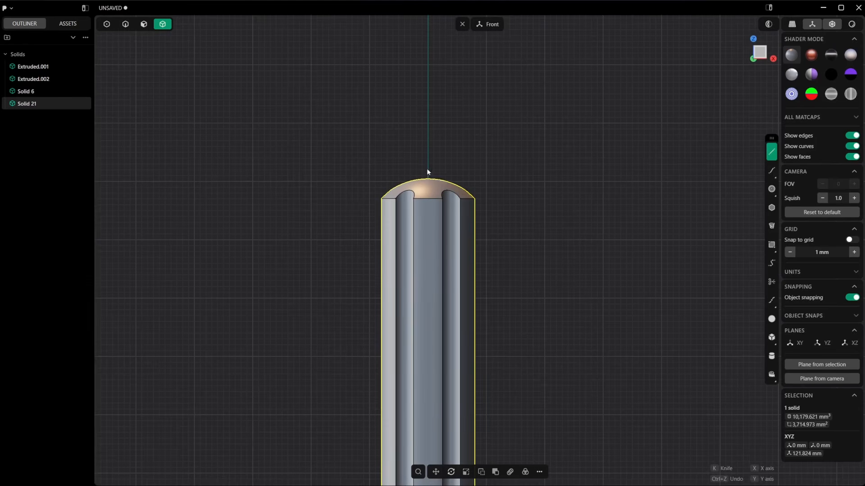
pyautogui.click(512, 90)
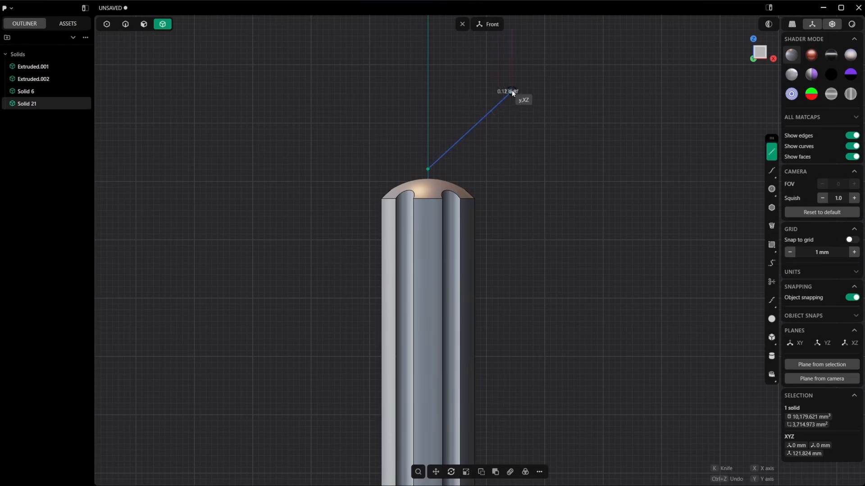
# Step: Revolve the diagonal line 360 degrees about the vertical Z axis to make an open cone sheet
pyautogui.moveTo(523, 104); pyautogui.dragTo(540, 211, button='middle')
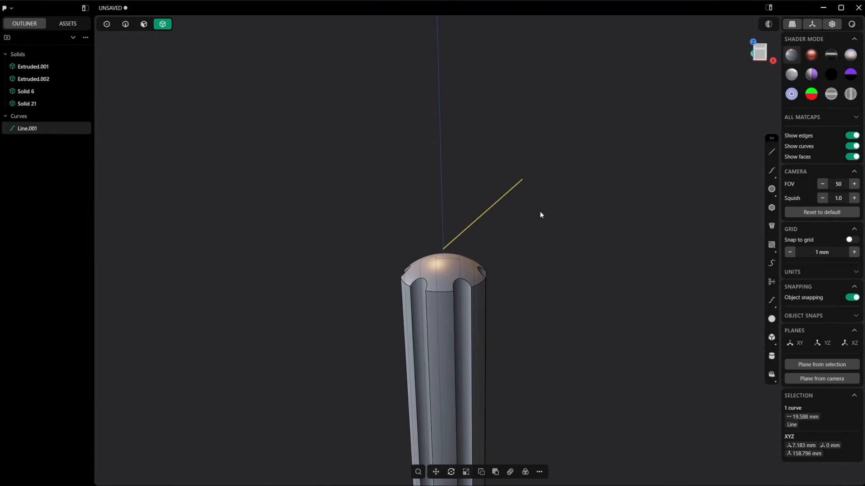
pyautogui.rightClick(511, 220)
pyautogui.write('rev')
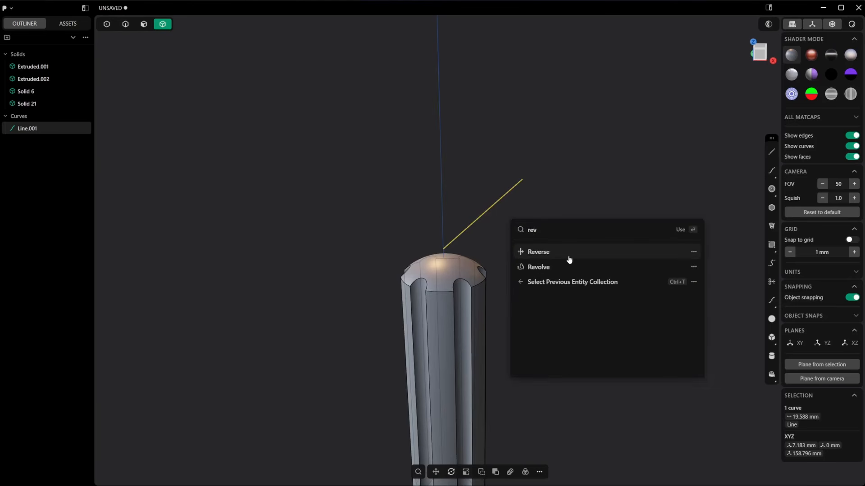
pyautogui.click(567, 256)
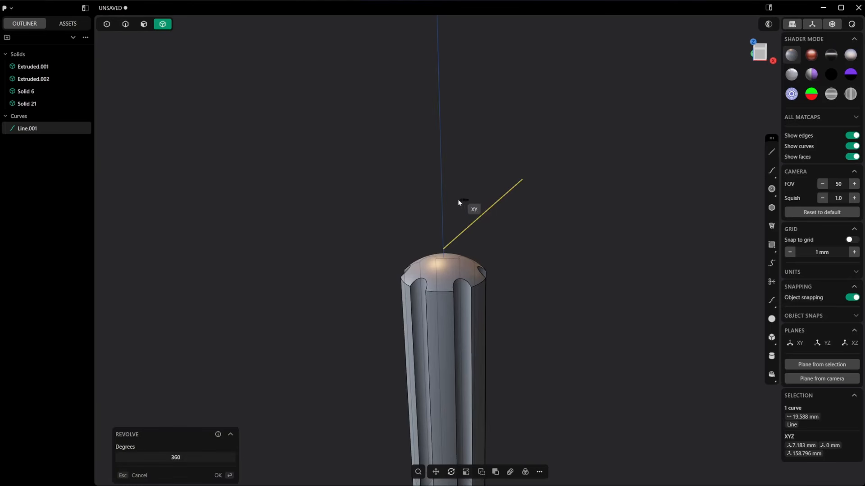
pyautogui.click(438, 199)
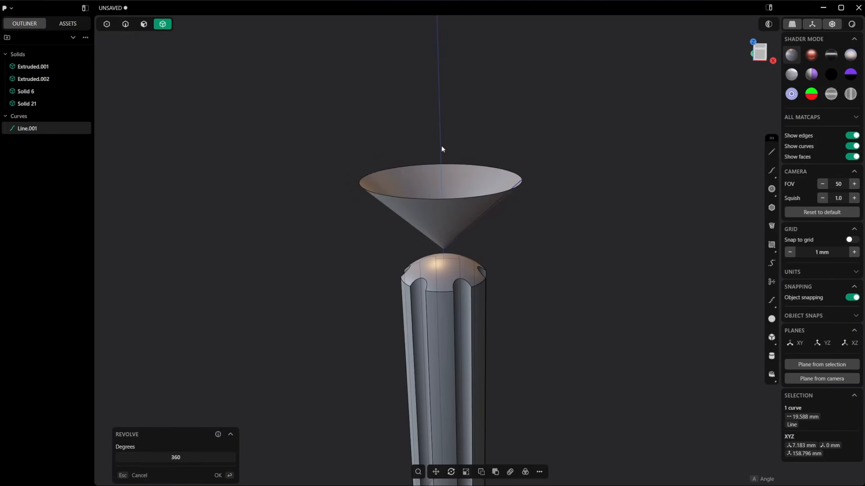
pyautogui.press('Return')
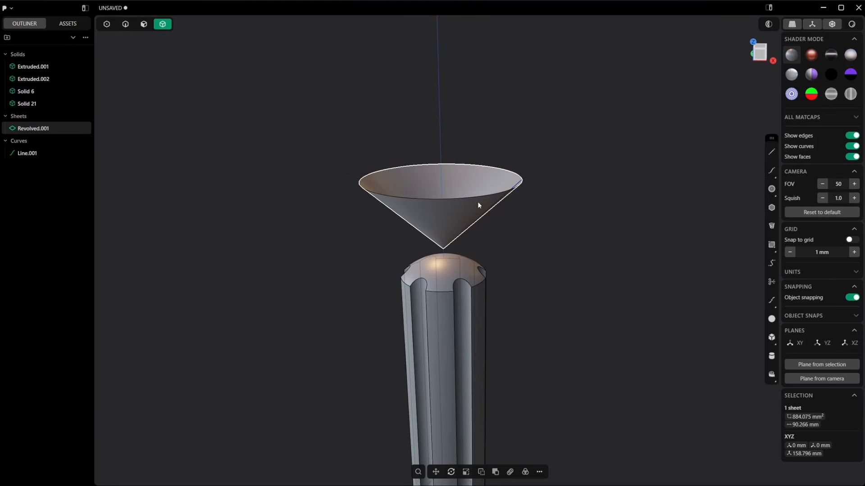
# Step: Delete the source line used for the revolved cone
pyautogui.click(477, 201)
pyautogui.click(28, 153)
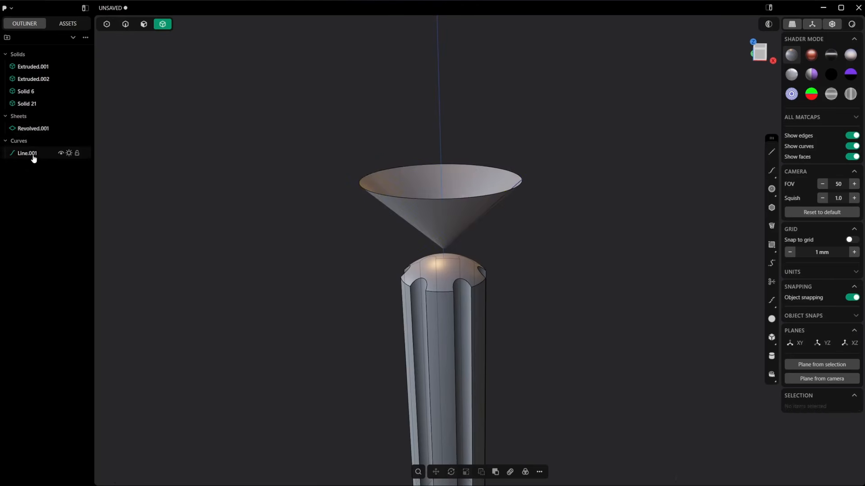
pyautogui.press('Delete')
# Step: Move the cone sheet down along Z to the grip's neck-side end, placing its centre at about Z 94.96 mm
pyautogui.click(33, 130)
pyautogui.press('g')
pyautogui.keyDown('shift'); pyautogui.moveTo(513, 249); pyautogui.dragTo(511, 188, button='middle'); pyautogui.keyUp('shift')
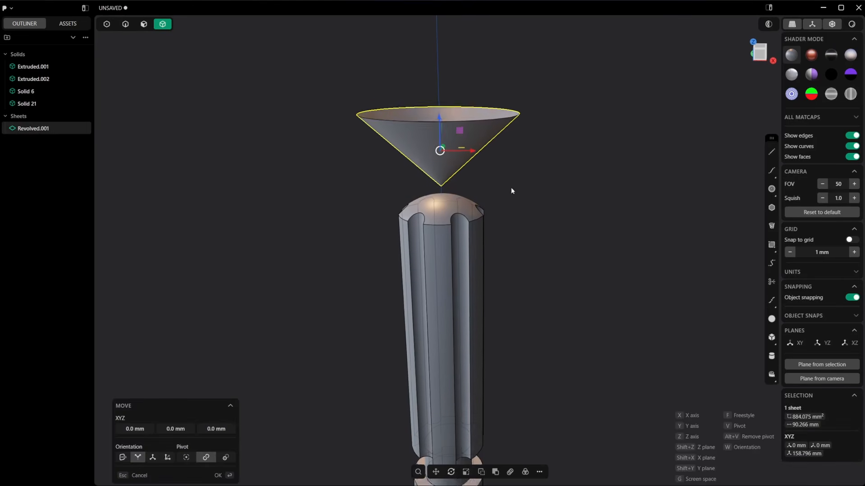
pyautogui.moveTo(439, 118); pyautogui.dragTo(442, 409)
pyautogui.keyDown('shift'); pyautogui.moveTo(541, 295); pyautogui.dragTo(554, 115, button='middle'); pyautogui.keyUp('shift')
pyautogui.scroll(4, 515, 211)
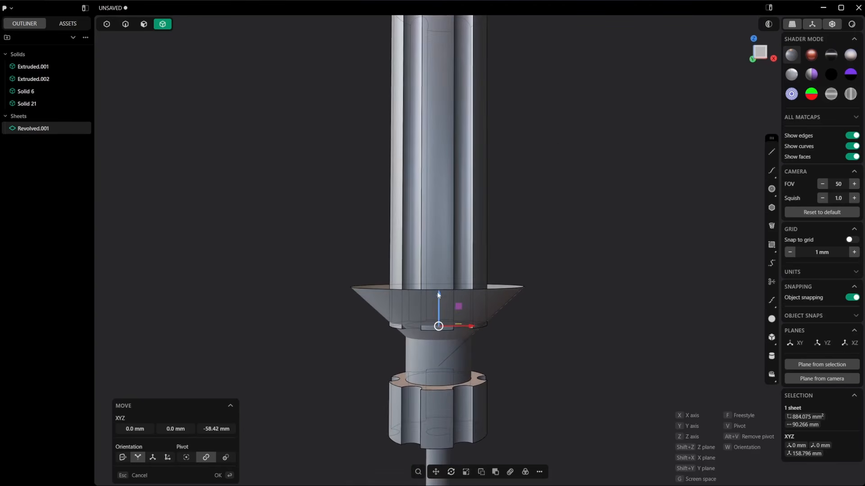
pyautogui.moveTo(437, 292); pyautogui.dragTo(437, 283)
pyautogui.moveTo(534, 272); pyautogui.dragTo(498, 187, button='middle')
pyautogui.press('Return')
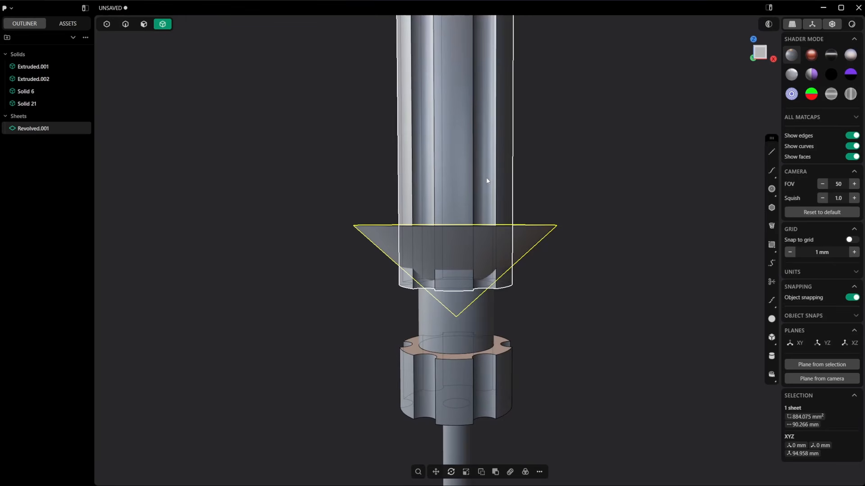
# Step: Cut the grip with the cone sheet and delete the cut-off corner ring at its neck-side end
pyautogui.click(459, 170)
pyautogui.moveTo(588, 191); pyautogui.dragTo(520, 237, button='middle')
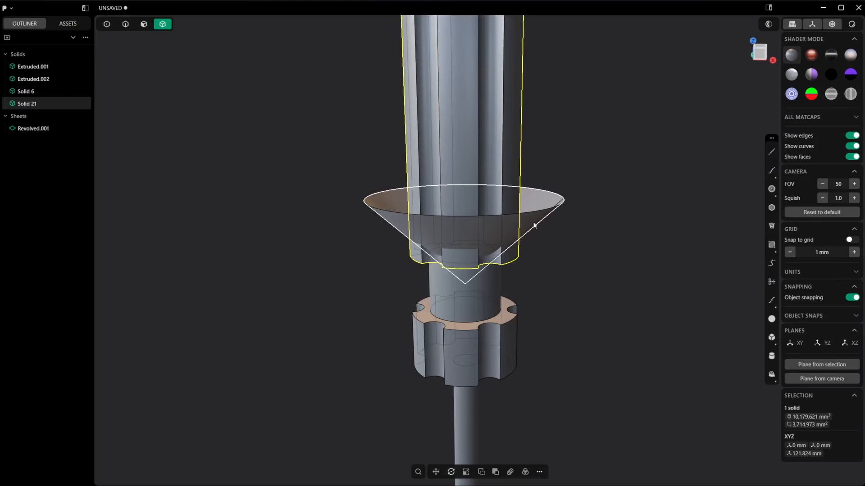
pyautogui.press('c')
pyautogui.click(535, 219)
pyautogui.rightClick(534, 219)
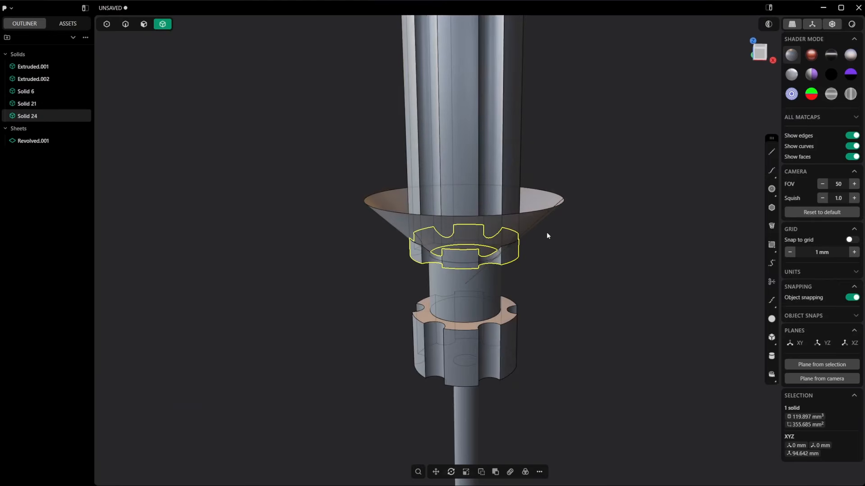
pyautogui.press('Delete')
# Step: Move the cone sheet down along Z onto the grooved collar, placing its centre at about Z 76.63 mm
pyautogui.click(535, 222)
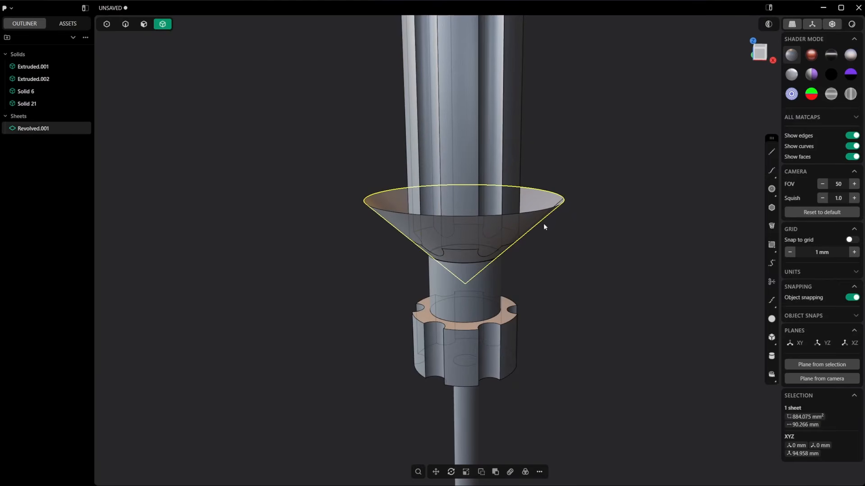
pyautogui.moveTo(541, 286); pyautogui.dragTo(504, 233, button='middle')
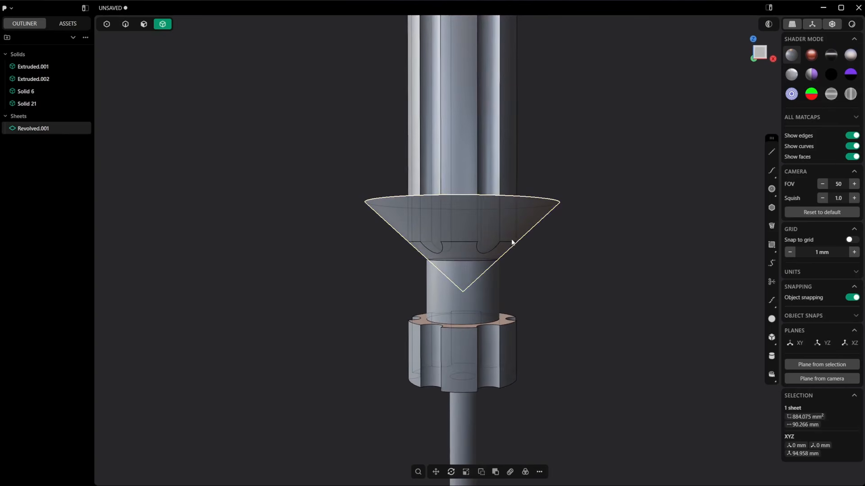
pyautogui.press('g')
pyautogui.moveTo(467, 223); pyautogui.dragTo(455, 339)
pyautogui.press('Return')
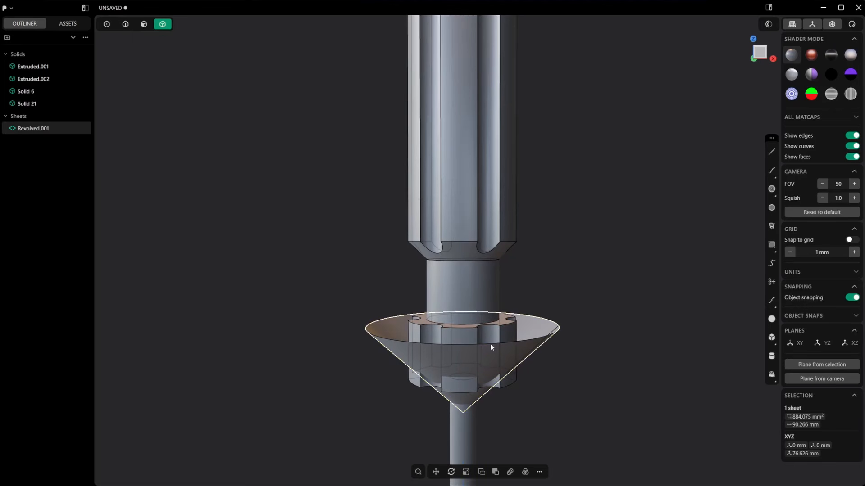
# Step: Duplicate the cone, raise the copy to about Z 87.89 mm and rotate it 180 degrees about the Y axis
pyautogui.hotkey('shift', 'd')
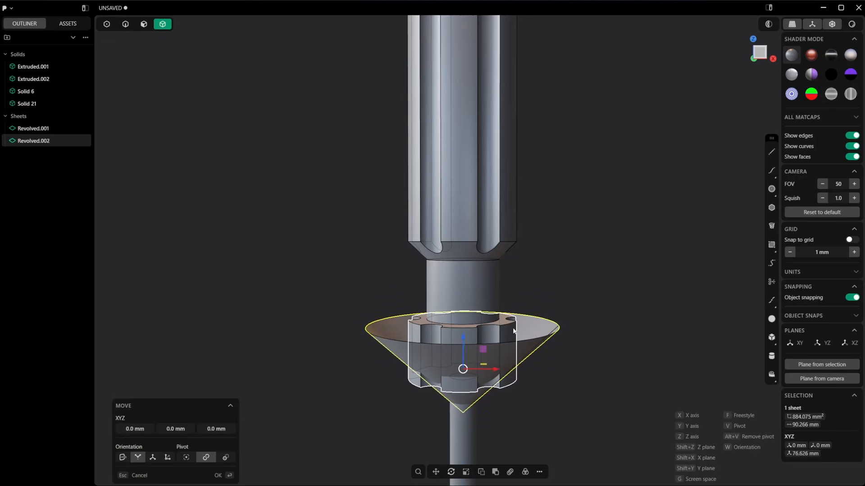
pyautogui.click(464, 263)
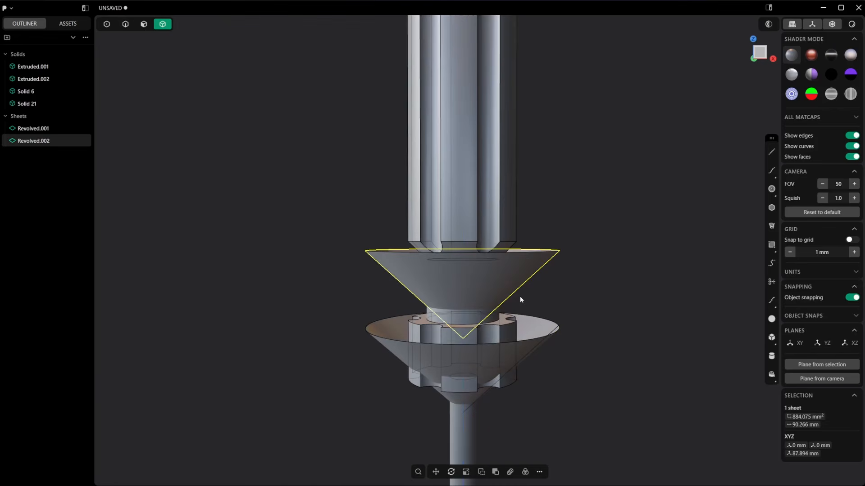
pyautogui.press('r')
pyautogui.write('y')
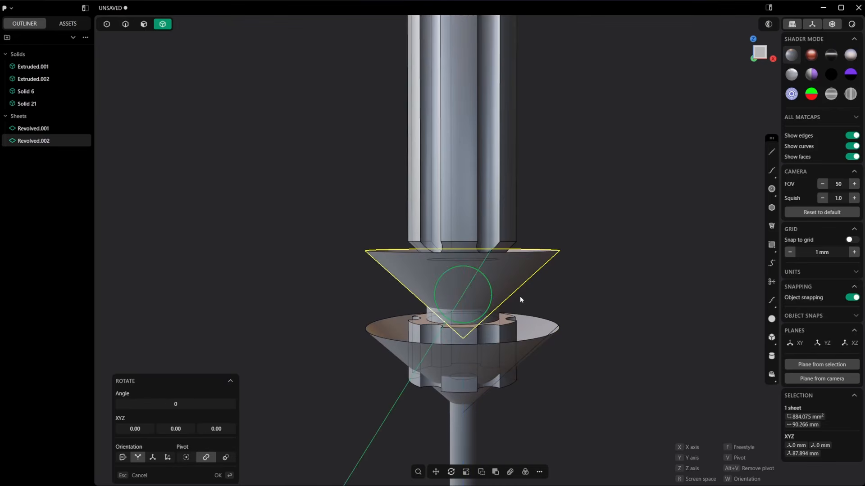
pyautogui.write('180')
pyautogui.press('Return')
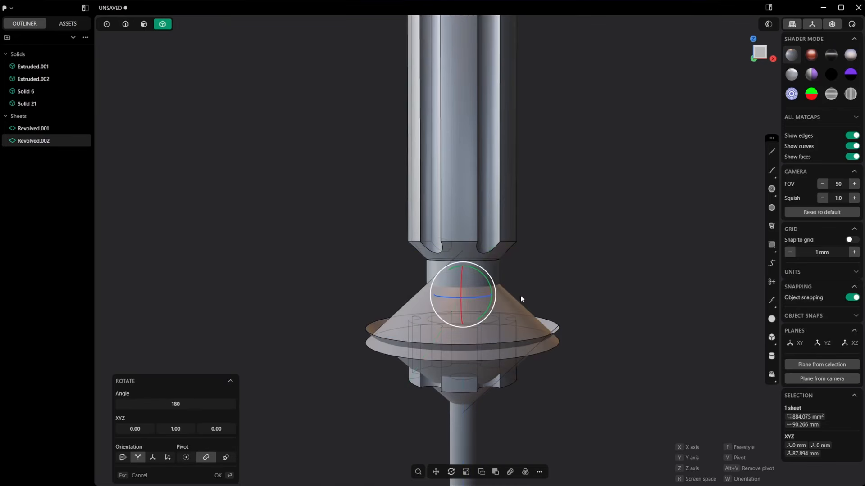
pyautogui.moveTo(520, 296); pyautogui.dragTo(482, 305, button='middle')
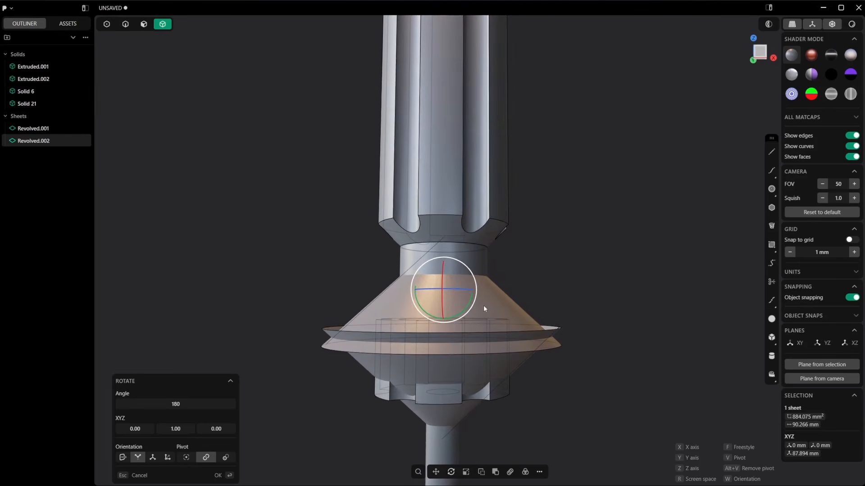
# Step: Try to lower the flipped cone copy over the collar, cancel the move and delete the copy
pyautogui.press('g')
pyautogui.moveTo(443, 260); pyautogui.dragTo(442, 291)
pyautogui.scroll(1, 532, 346)
pyautogui.press('Escape')
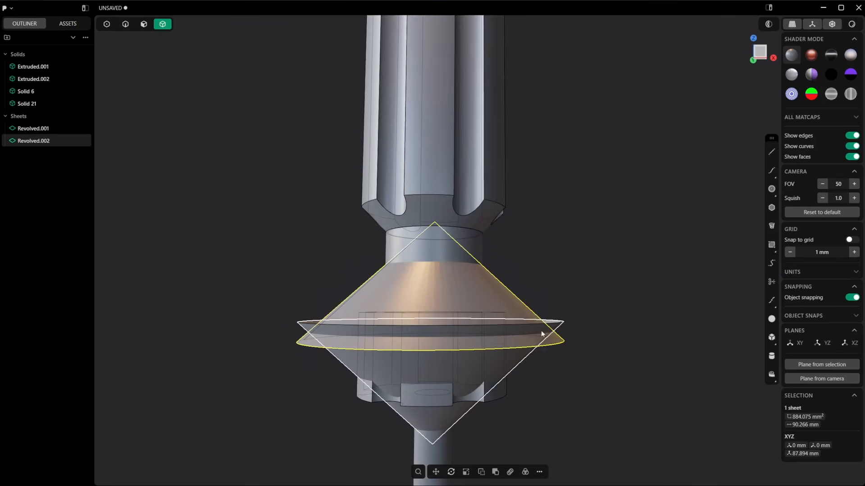
pyautogui.press('Delete')
# Step: Lower the remaining cone slightly along Z, placing its centre at about Z 76.27 mm
pyautogui.moveTo(512, 338); pyautogui.dragTo(492, 337, button='middle')
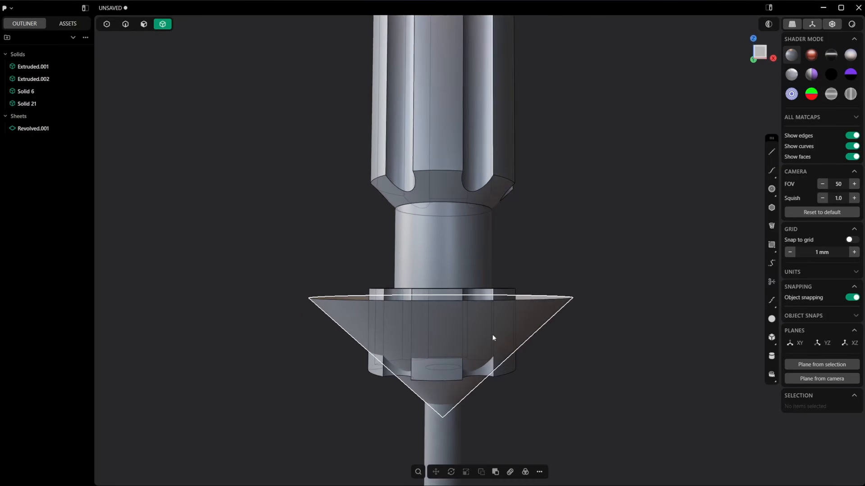
pyautogui.click(488, 337)
pyautogui.press('g')
pyautogui.moveTo(444, 333); pyautogui.dragTo(442, 332)
pyautogui.rightClick(493, 319)
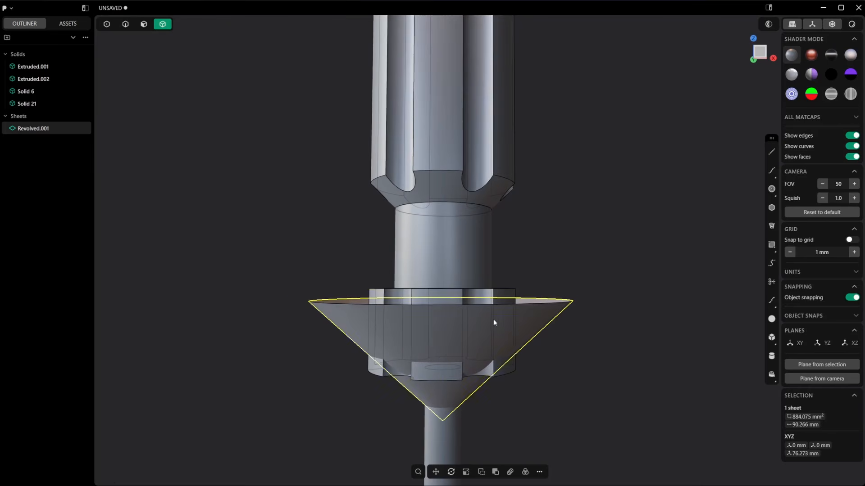
# Step: Cut the collar with the cone sheet and delete both the cut-off ring at its shaft-side end and the cone
pyautogui.click(500, 296)
pyautogui.press('c')
pyautogui.click(536, 310)
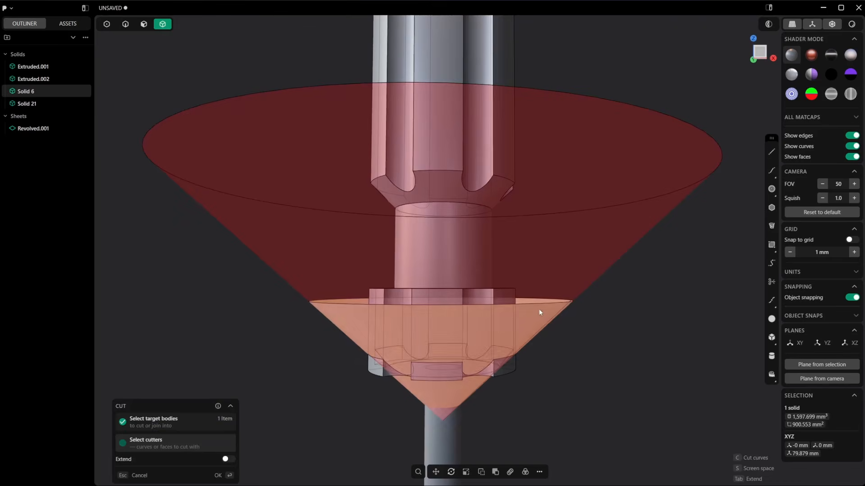
pyautogui.click(538, 317)
pyautogui.press('x')
# Step: Set a temporary construction plane midway between the collar's flat neck-side and shaft-side end faces
pyautogui.moveTo(482, 311); pyautogui.dragTo(459, 354, button='middle')
pyautogui.press('3')
pyautogui.click(505, 285)
pyautogui.moveTo(508, 287); pyautogui.dragTo(515, 247, button='middle')
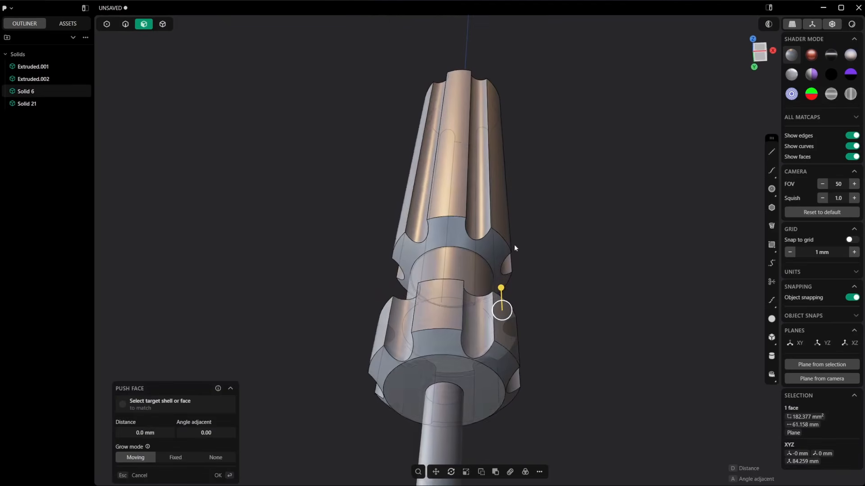
pyautogui.keyDown('shift'); pyautogui.click(482, 390); pyautogui.keyUp('shift')
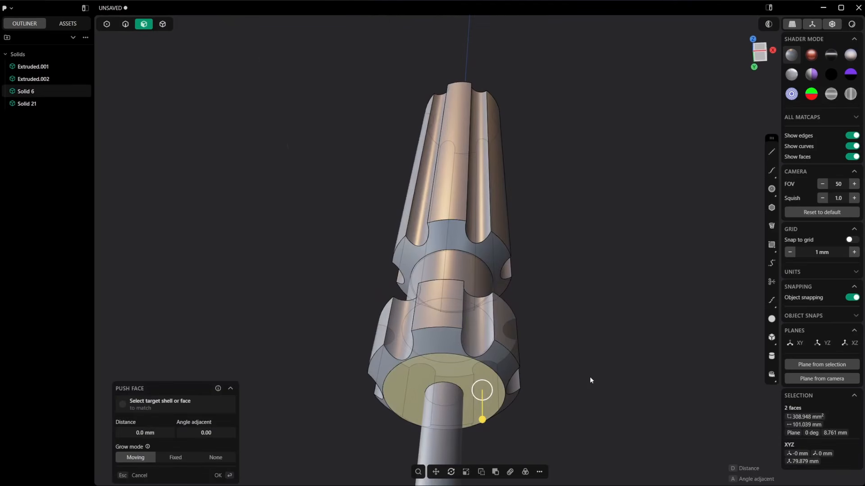
pyautogui.click(590, 378)
pyautogui.moveTo(572, 359); pyautogui.dragTo(562, 442, button='middle')
# Step: Mirror the collar's bevelled shaft-side half across its mid-plane along Z, with Cut down mirror plane and Union halves enabled
pyautogui.press('4')
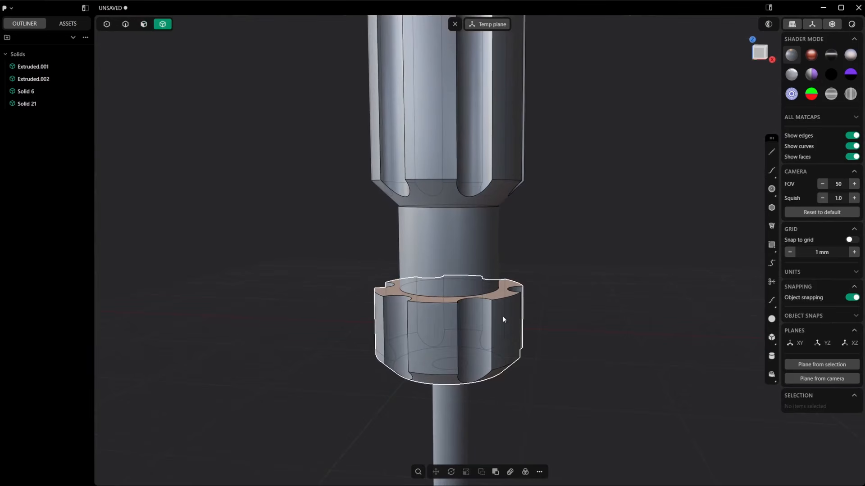
pyautogui.click(503, 318)
pyautogui.hotkey('alt', 'x')
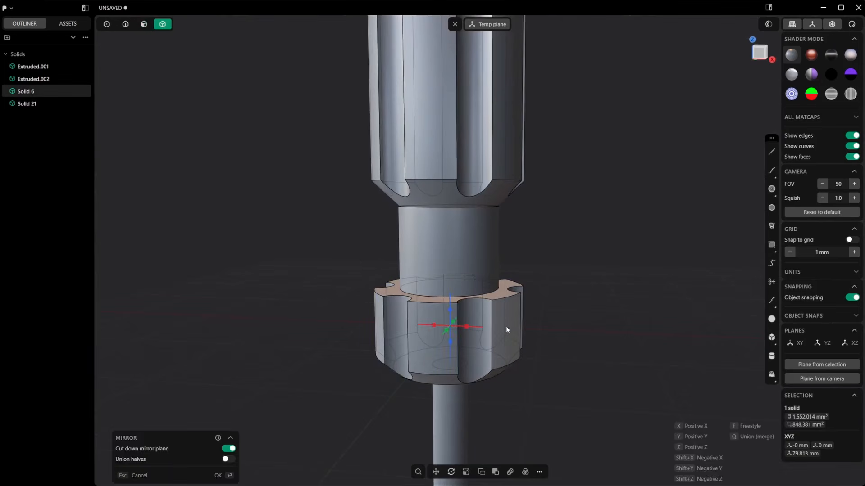
pyautogui.click(450, 342)
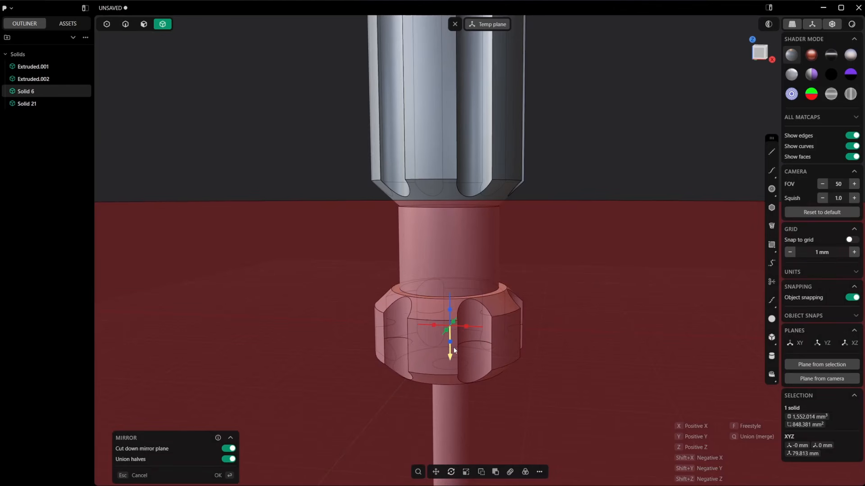
pyautogui.press('Return')
# Step: Complete the collar mirror and delete the redundant topology from the mirrored collar
pyautogui.write('f')
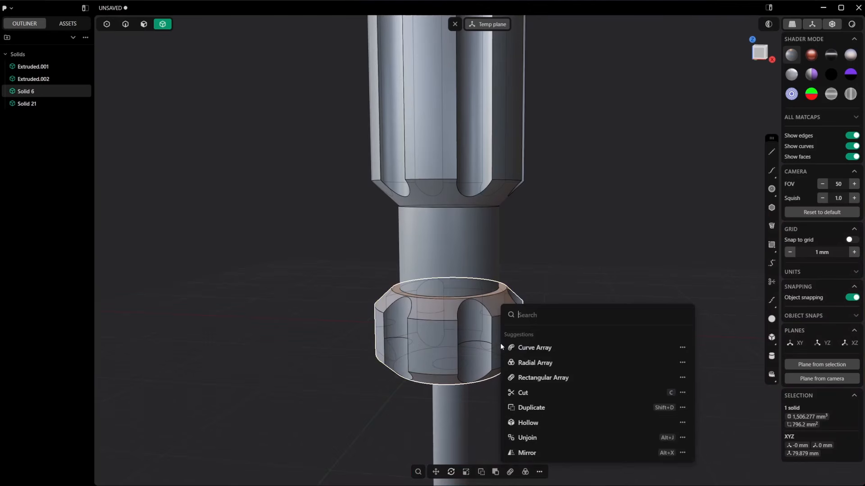
pyautogui.write('red')
pyautogui.click(549, 342)
pyautogui.moveTo(494, 351); pyautogui.dragTo(456, 347, button='middle')
pyautogui.scroll(3, 474, 343)
pyautogui.scroll(-3, 455, 346)
# Step: In the front view, draw an inward-bowed spline about 9.9 mm long down the neck's side, from the grip's bevel edge into the collar
pyautogui.moveTo(512, 344); pyautogui.dragTo(523, 191, button='middle')
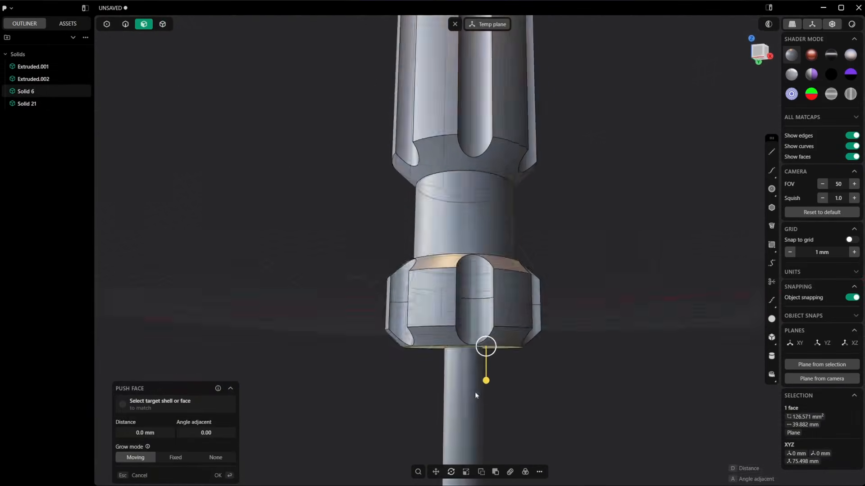
pyautogui.moveTo(482, 383); pyautogui.dragTo(509, 234, button='middle')
pyautogui.moveTo(509, 205); pyautogui.dragTo(509, 204)
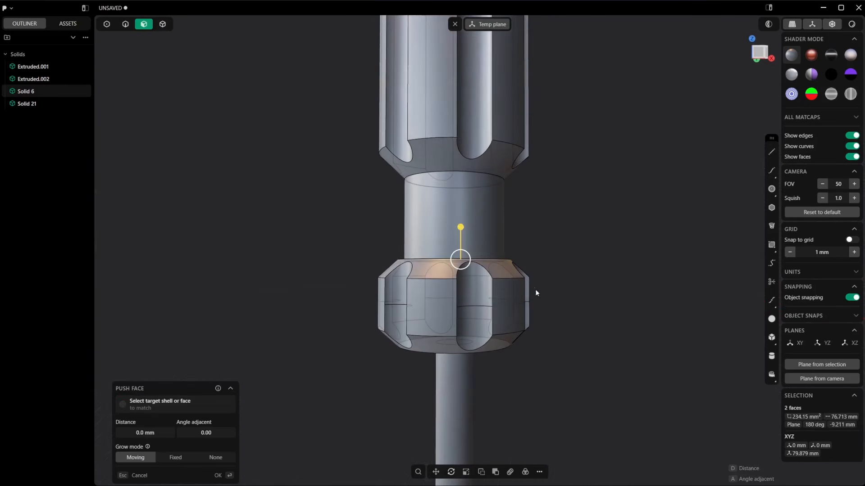
pyautogui.click(761, 52)
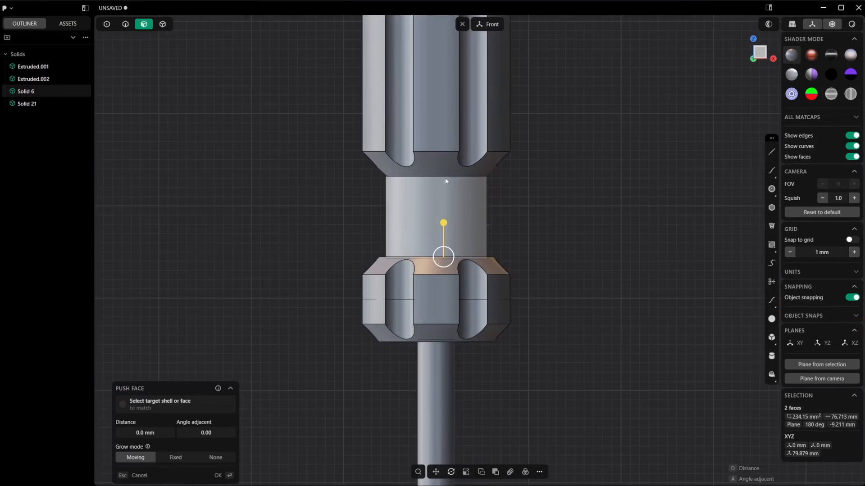
pyautogui.scroll(3, 470, 249)
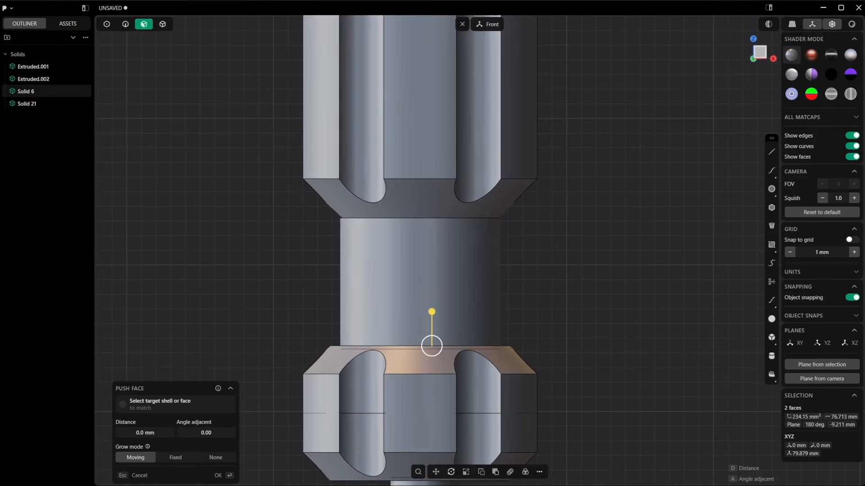
pyautogui.click(771, 171)
pyautogui.click(499, 218)
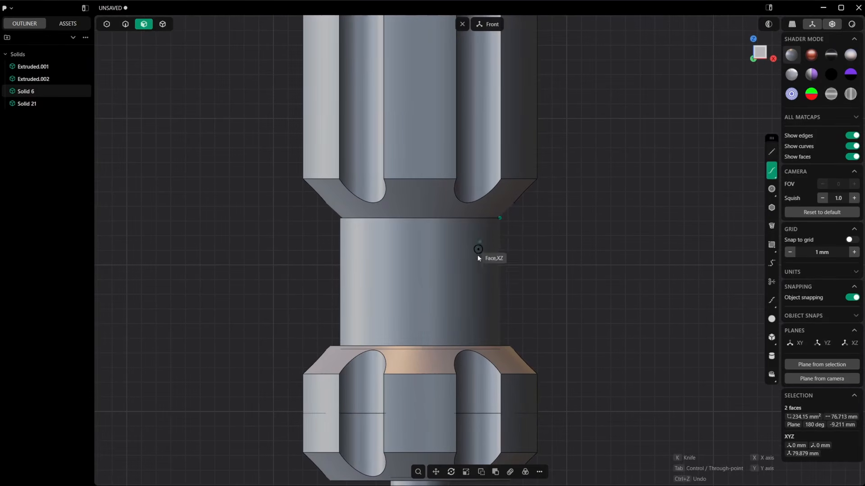
pyautogui.click(481, 278)
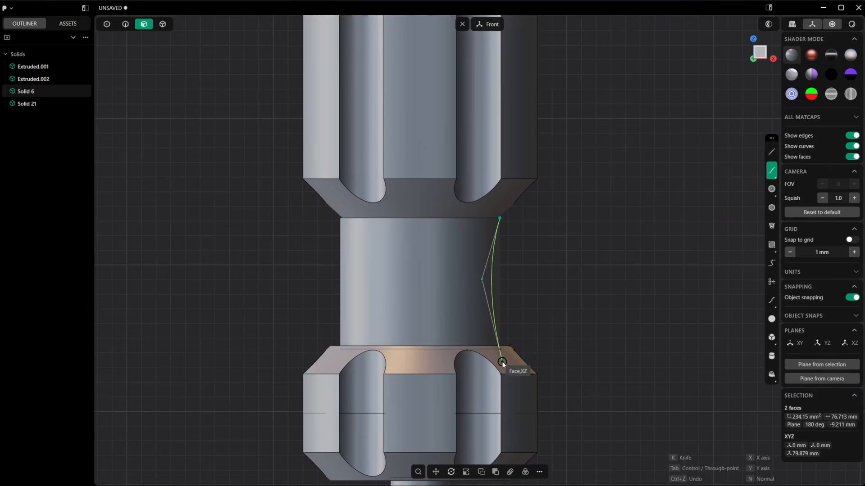
pyautogui.doubleClick(502, 363)
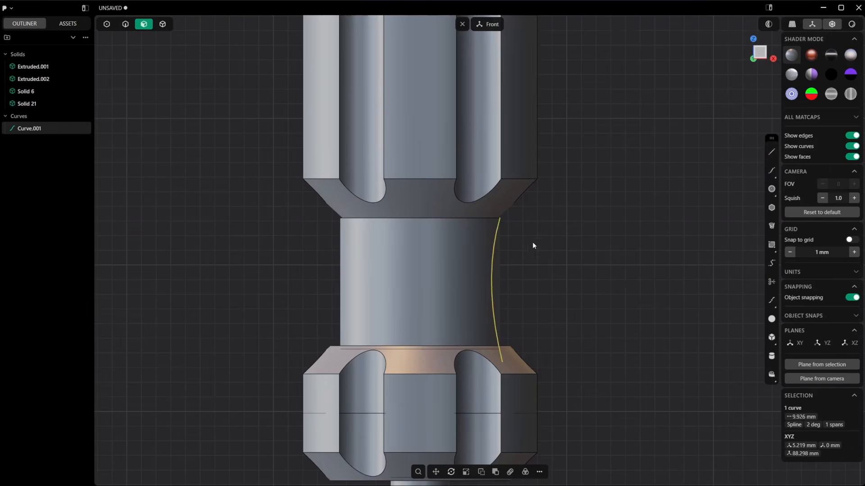
# Step: Revolve the bowed neck curve 360° about the handle's central vertical axis
pyautogui.scroll(-5, 533, 243)
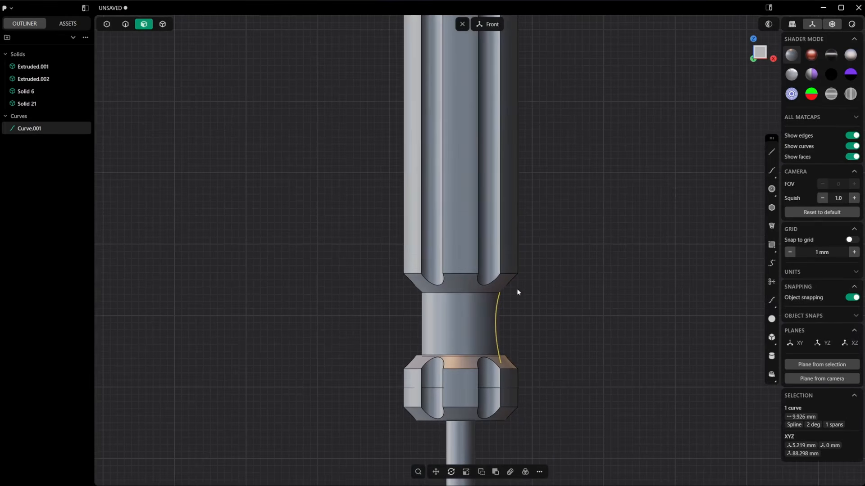
pyautogui.rightClick(517, 292)
pyautogui.write('rev')
pyautogui.click(559, 340)
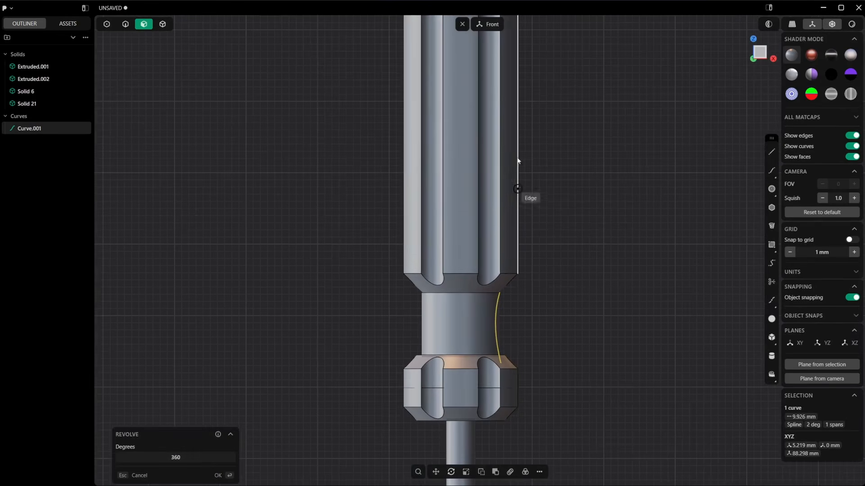
pyautogui.keyDown('shift'); pyautogui.moveTo(518, 161); pyautogui.dragTo(554, 173, button='middle'); pyautogui.keyUp('shift')
pyautogui.click(434, 88)
pyautogui.click(429, 55)
pyautogui.press('Return')
pyautogui.scroll(-2, 553, 175)
pyautogui.scroll(5, 491, 283)
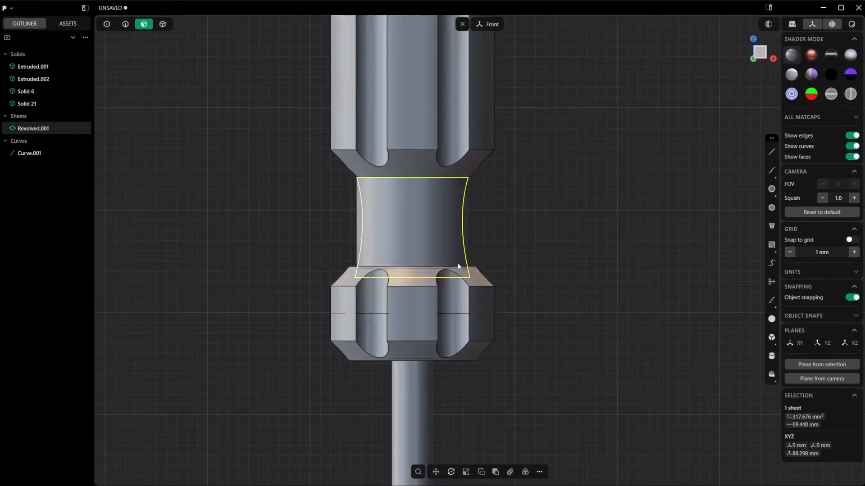
# Step: Delete the original straight cylindrical neck solid
pyautogui.press('4')
pyautogui.click(360, 231)
pyautogui.press('x')
# Step: Isolate the revolved neck sheet, patch its open ends into a solid and show the other bodies again
pyautogui.click(431, 220)
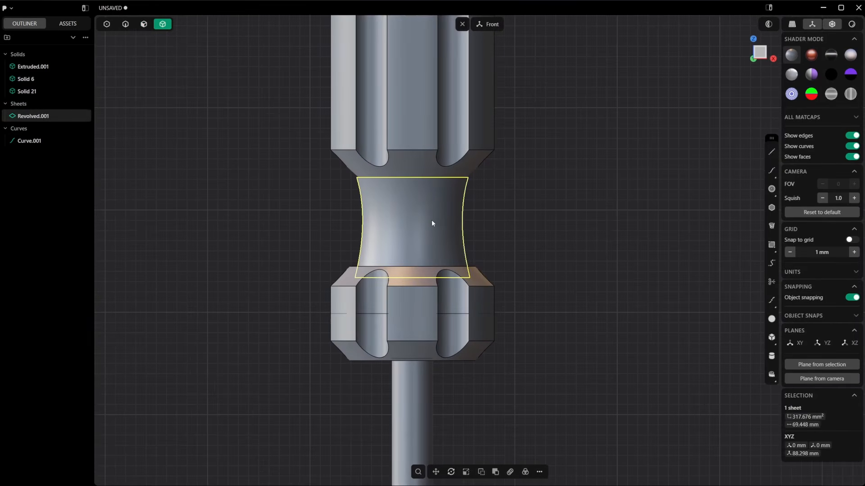
pyautogui.press('/')
pyautogui.keyDown('shift'); pyautogui.moveTo(512, 199); pyautogui.dragTo(550, 243, button='middle'); pyautogui.keyUp('shift')
pyautogui.rightClick(550, 243)
pyautogui.write('pat')
pyautogui.press('Return')
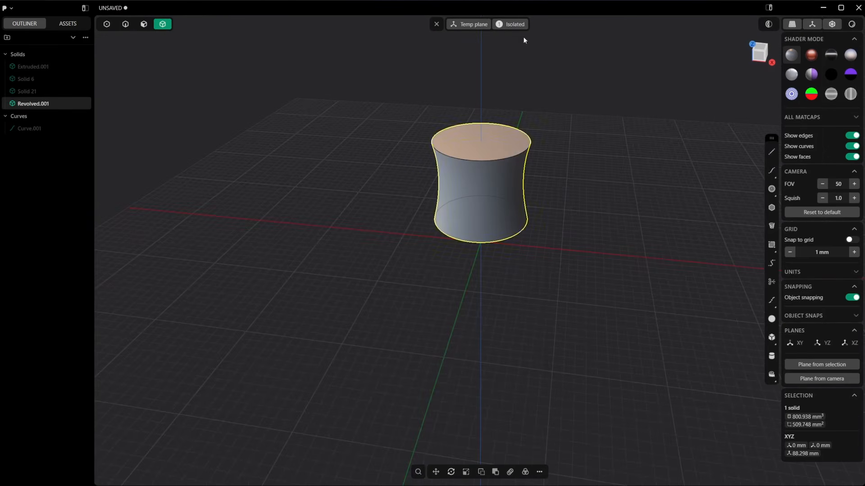
pyautogui.moveTo(523, 36); pyautogui.dragTo(572, 154, button='middle')
pyautogui.press('/')
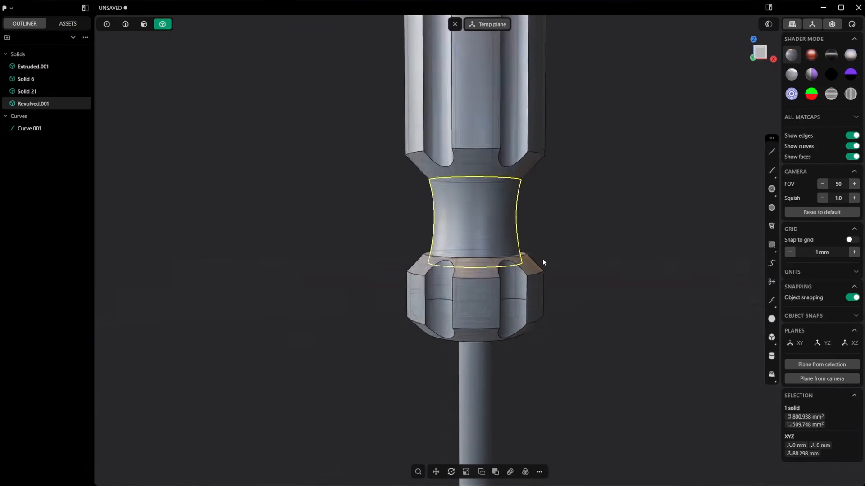
# Step: Lower the grooved grip slightly along Z onto the concave neck, placing its centre at about Z 121.63 mm
pyautogui.moveTo(497, 218)
pyautogui.mouseDown(button='middle')
pyautogui.moveTo(480, 230)
pyautogui.moveTo(489, 220)
pyautogui.moveTo(463, 190)
pyautogui.moveTo(502, 225)
pyautogui.moveTo(486, 216)
pyautogui.mouseUp(button='middle')
pyautogui.press('3')
pyautogui.click(486, 205)
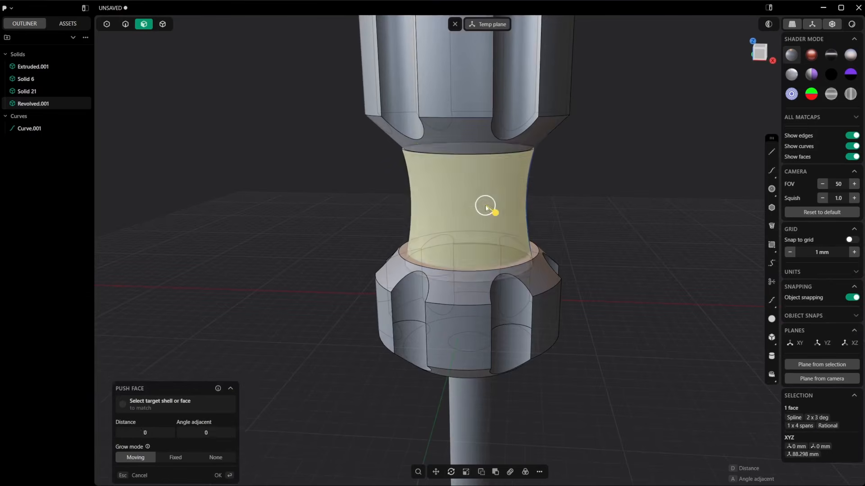
pyautogui.scroll(2, 522, 151)
pyautogui.moveTo(522, 143)
pyautogui.mouseDown(button='middle')
pyautogui.moveTo(525, 155)
pyautogui.moveTo(528, 141)
pyautogui.mouseUp(button='middle')
pyautogui.press('4')
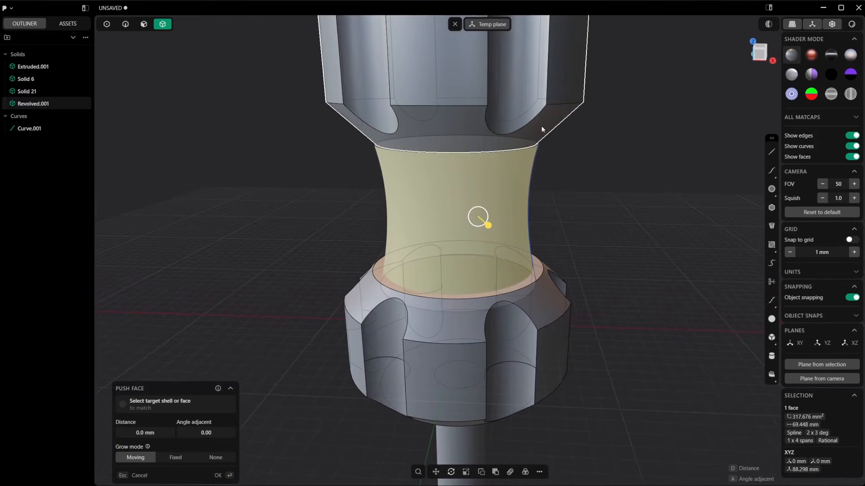
pyautogui.click(543, 129)
pyautogui.press('g')
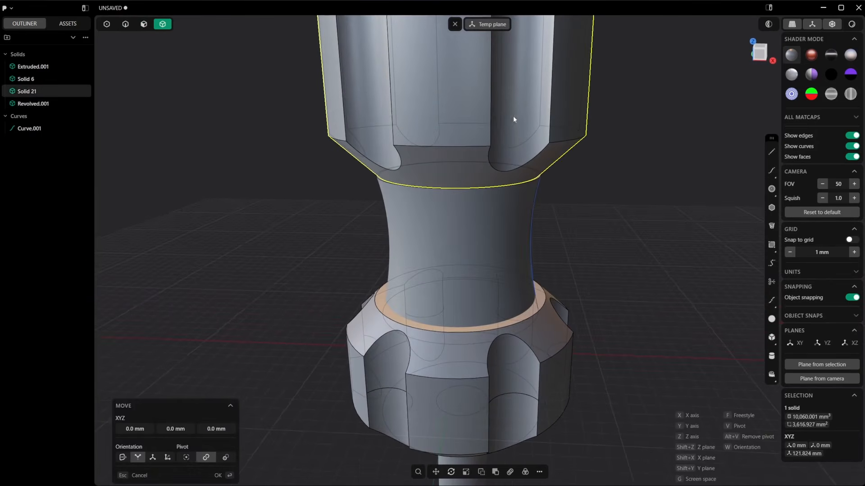
pyautogui.scroll(-3, 522, 113)
pyautogui.scroll(-2, 533, 107)
pyautogui.keyDown('shift'); pyautogui.moveTo(533, 107); pyautogui.dragTo(520, 216, button='middle'); pyautogui.keyUp('shift')
pyautogui.scroll(1, 505, 167)
pyautogui.moveTo(486, 89); pyautogui.dragTo(485, 91)
pyautogui.moveTo(484, 91); pyautogui.dragTo(494, 159, button='middle')
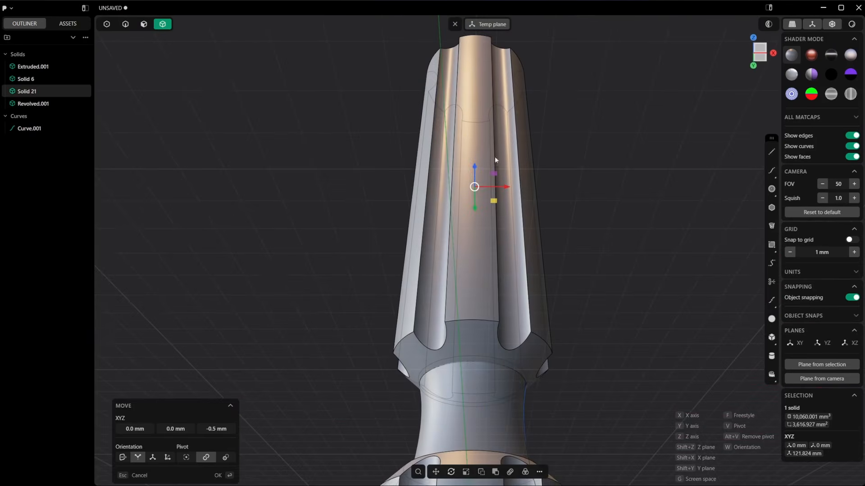
pyautogui.moveTo(474, 169); pyautogui.dragTo(475, 164)
pyautogui.rightClick(576, 311)
# Step: Add six U-direction isoparam loops, spaced evenly around the neck's concave side face, with Subdivide off
pyautogui.scroll(-2, 576, 311)
pyautogui.moveTo(579, 418); pyautogui.dragTo(601, 356, button='middle')
pyautogui.scroll(1, 600, 355)
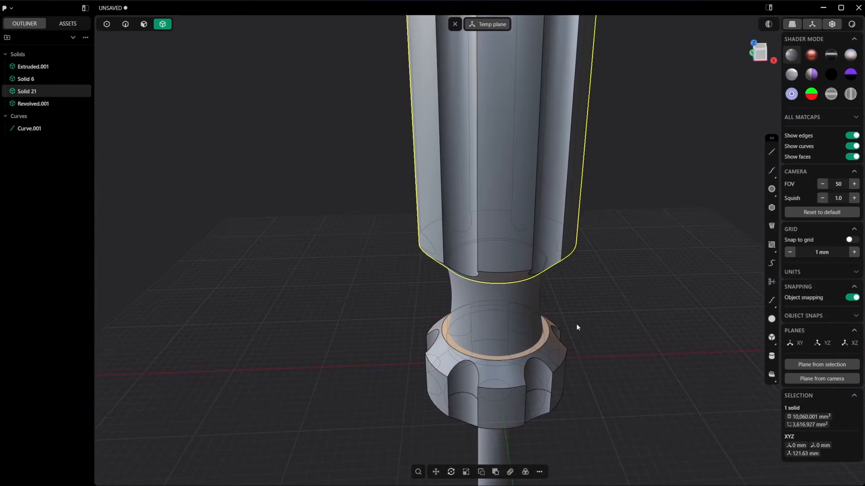
pyautogui.click(576, 324)
pyautogui.moveTo(576, 323); pyautogui.dragTo(547, 295, button='middle')
pyautogui.click(526, 304)
pyautogui.scroll(3, 524, 306)
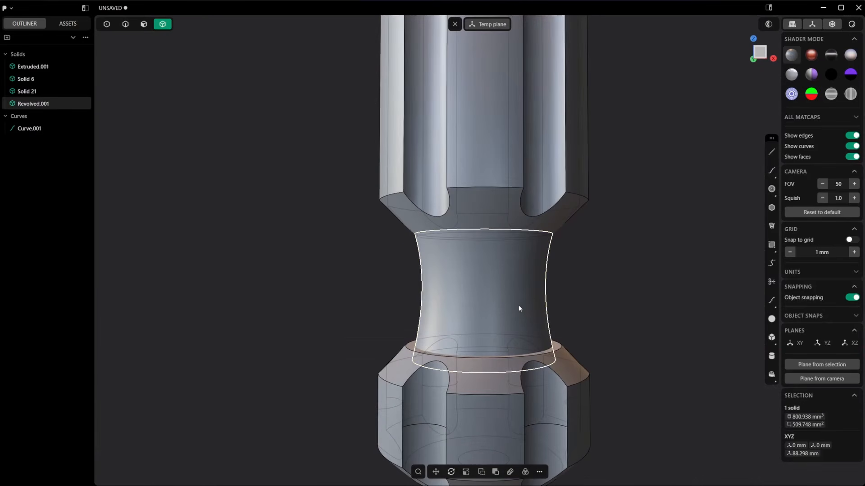
pyautogui.press('3')
pyautogui.click(504, 302)
pyautogui.moveTo(509, 170); pyautogui.dragTo(542, 327, button='middle')
pyautogui.hotkey('ctrl', 'r')
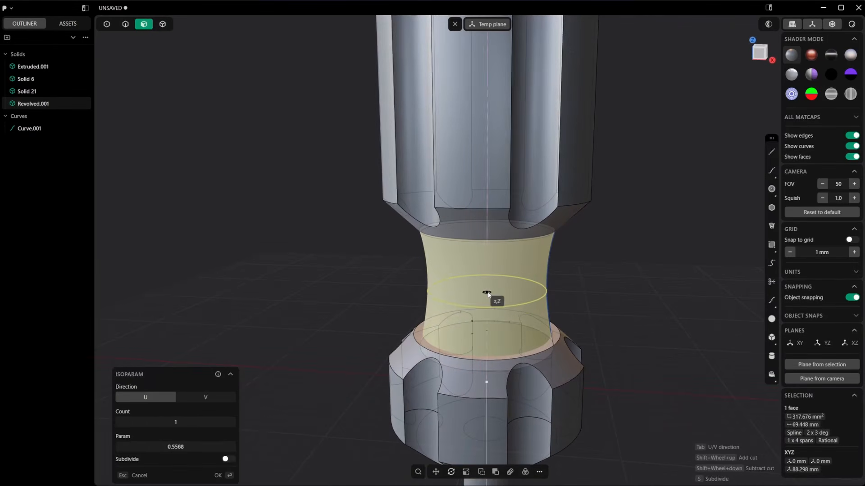
pyautogui.keyDown('shift'); pyautogui.scroll(6, 487, 293); pyautogui.keyUp('shift')
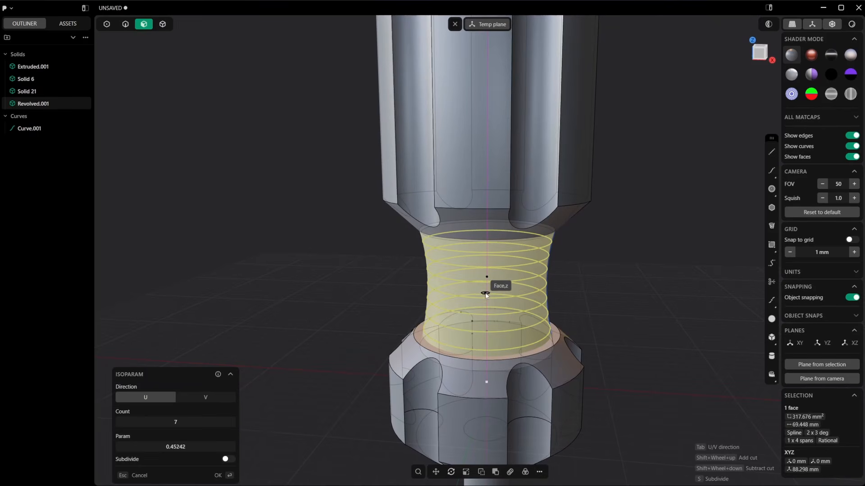
pyautogui.keyDown('shift'); pyautogui.scroll(-2, 487, 294); pyautogui.keyUp('shift')
pyautogui.keyDown('shift'); pyautogui.scroll(1, 486, 294); pyautogui.keyUp('shift')
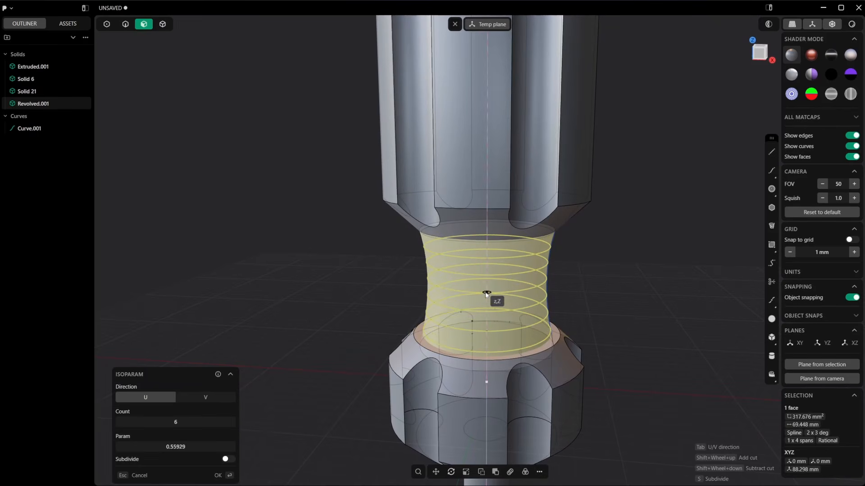
pyautogui.moveTo(487, 288); pyautogui.dragTo(491, 266, button='middle')
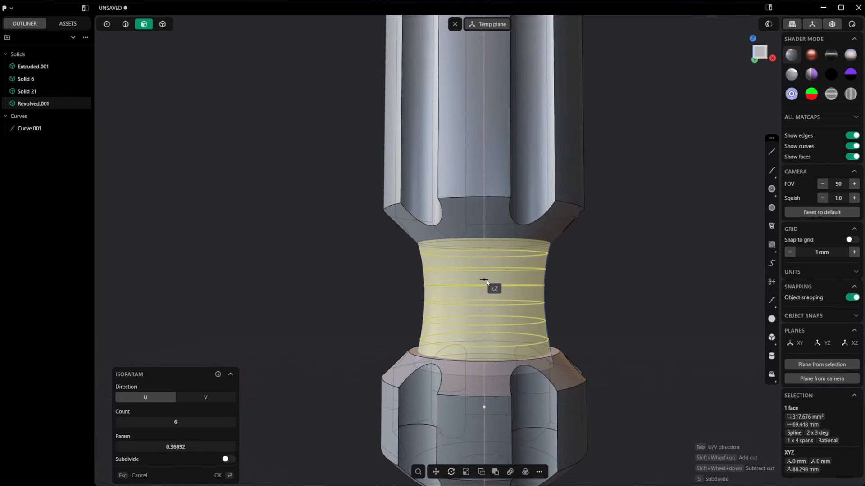
pyautogui.click(483, 281)
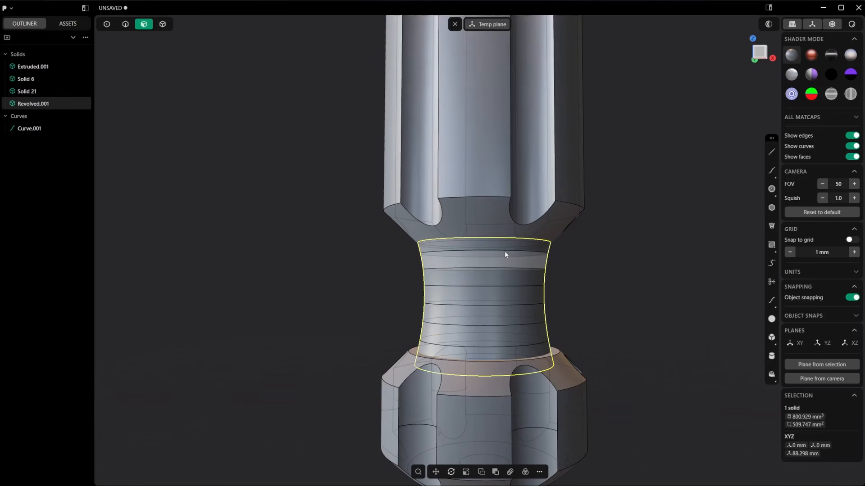
pyautogui.press('2')
pyautogui.click(504, 253)
pyautogui.press('f')
pyautogui.click(505, 269)
pyautogui.click(506, 286)
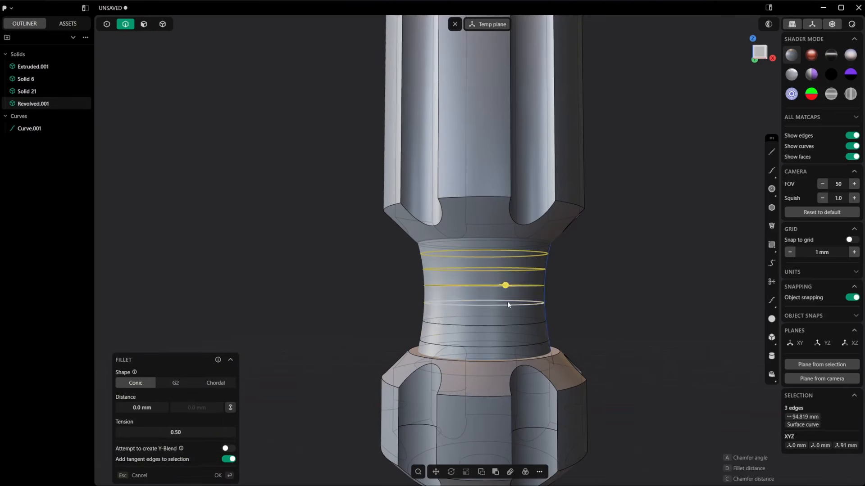
pyautogui.click(507, 301)
pyautogui.keyDown('shift'); pyautogui.click(508, 325); pyautogui.keyUp('shift')
pyautogui.keyDown('shift'); pyautogui.click(501, 343); pyautogui.keyUp('shift')
pyautogui.click(555, 319)
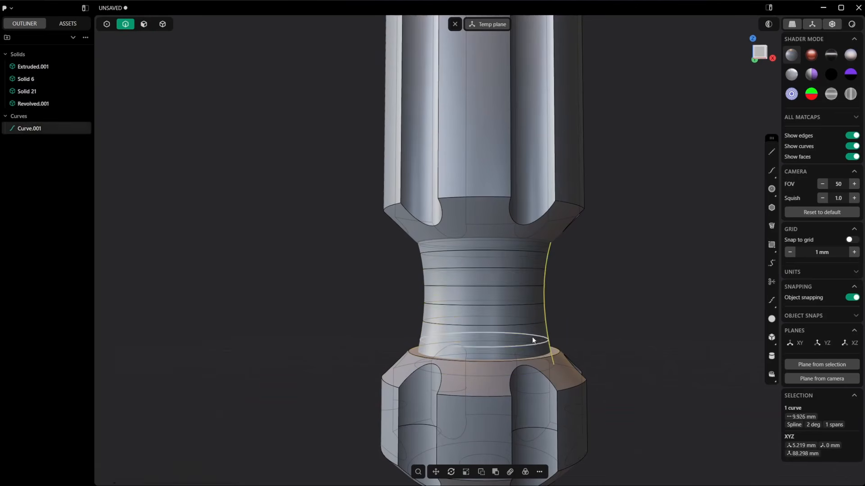
# Step: Start a Pipe along all six loop edges around the neck with a section size of 0.3 mm
pyautogui.click(525, 342)
pyautogui.click(500, 346)
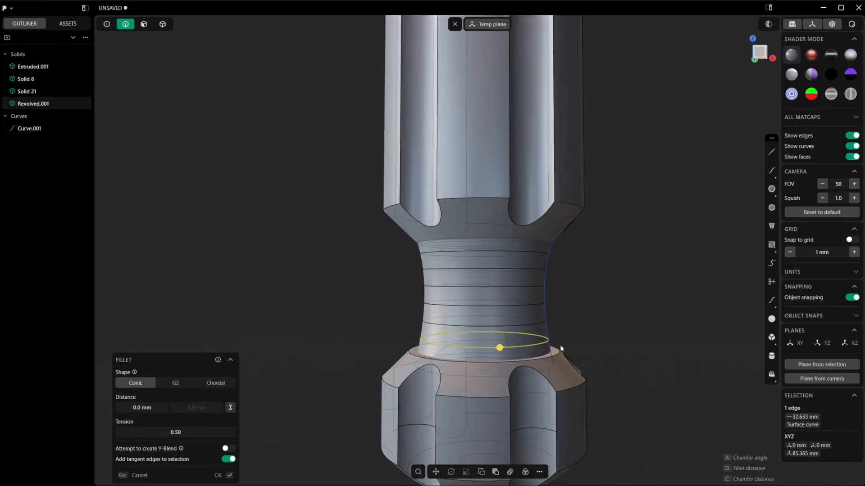
pyautogui.moveTo(560, 345); pyautogui.dragTo(517, 339, button='middle')
pyautogui.keyDown('shift'); pyautogui.click(531, 324); pyautogui.keyUp('shift')
pyautogui.keyDown('shift'); pyautogui.click(529, 301); pyautogui.keyUp('shift')
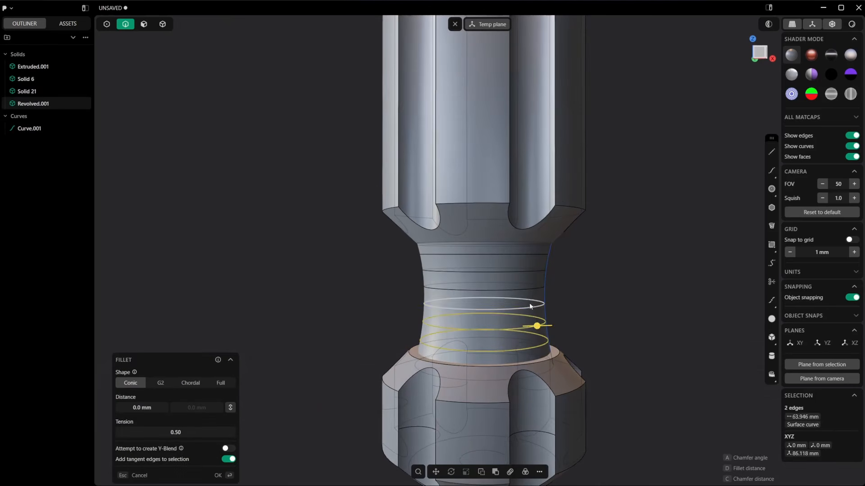
pyautogui.keyDown('shift'); pyautogui.click(528, 288); pyautogui.keyUp('shift')
pyautogui.keyDown('shift'); pyautogui.click(526, 271); pyautogui.keyUp('shift')
pyautogui.keyDown('shift'); pyautogui.click(524, 254); pyautogui.keyUp('shift')
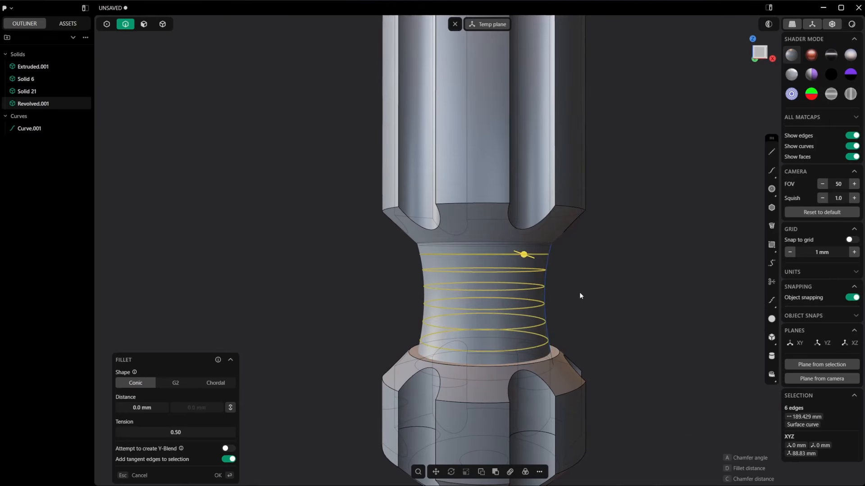
pyautogui.press('p')
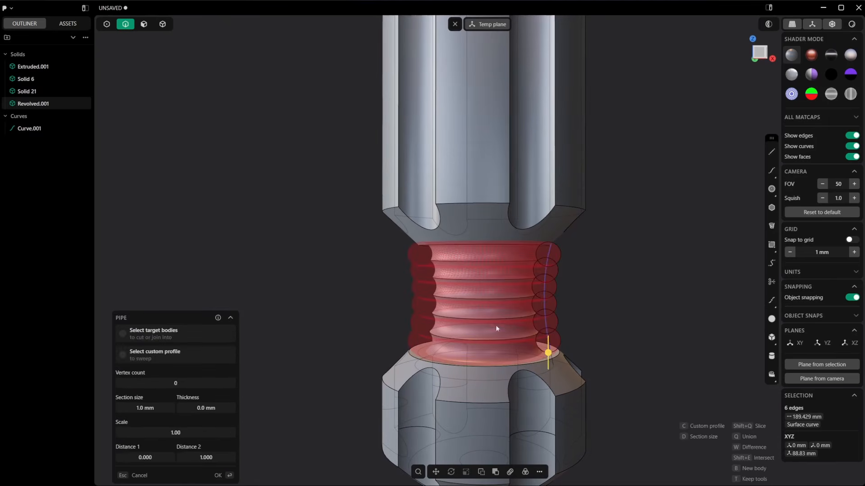
pyautogui.press('d')
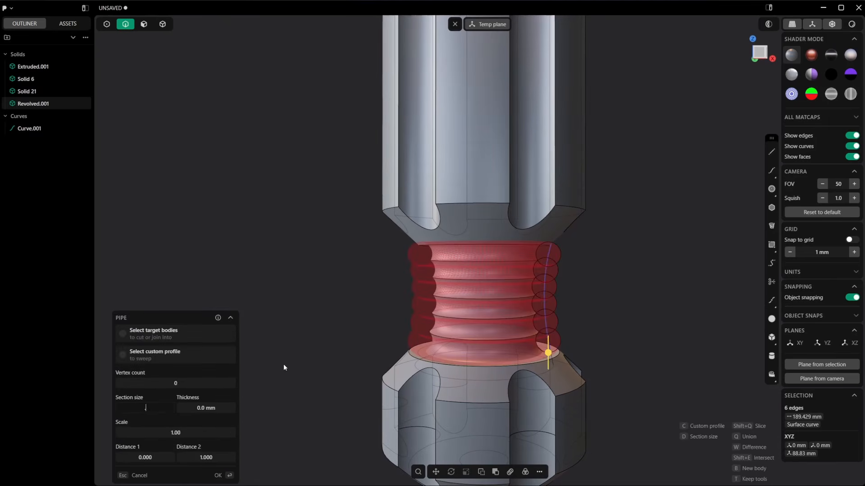
pyautogui.write('.3')
pyautogui.press('Return')
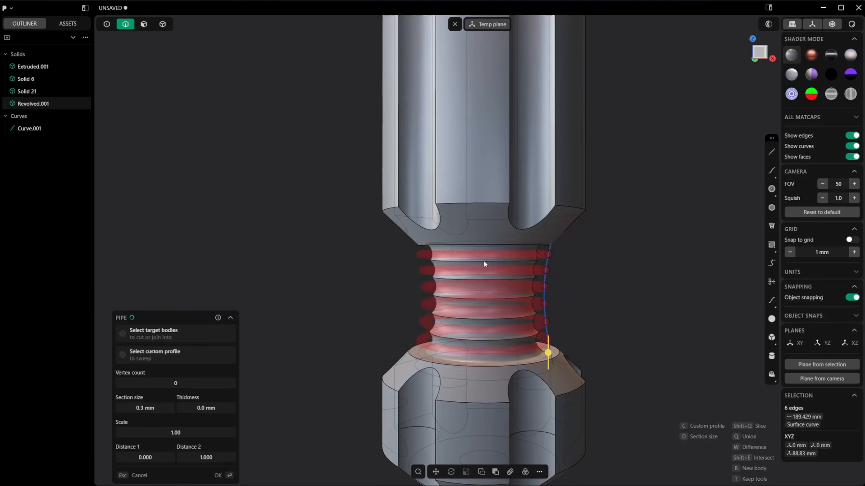
# Step: Set the section size of the six ring pipes to 0.4 mm
pyautogui.moveTo(572, 293); pyautogui.dragTo(548, 296, button='middle')
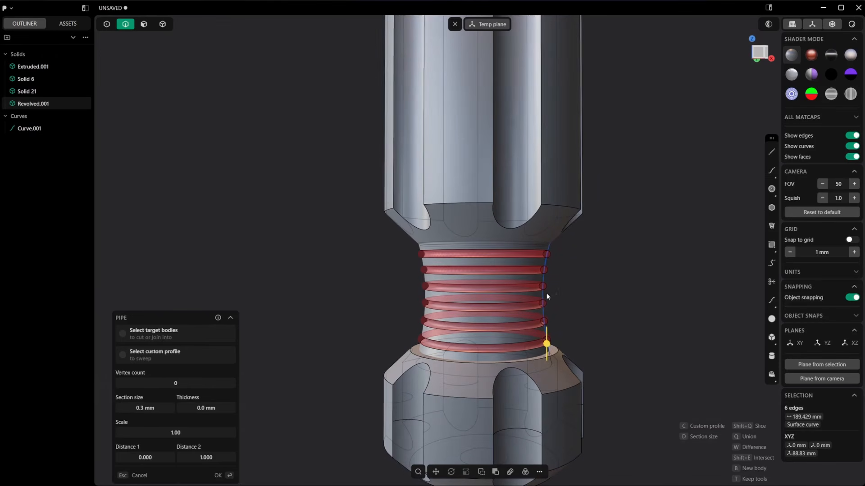
pyautogui.click(142, 409)
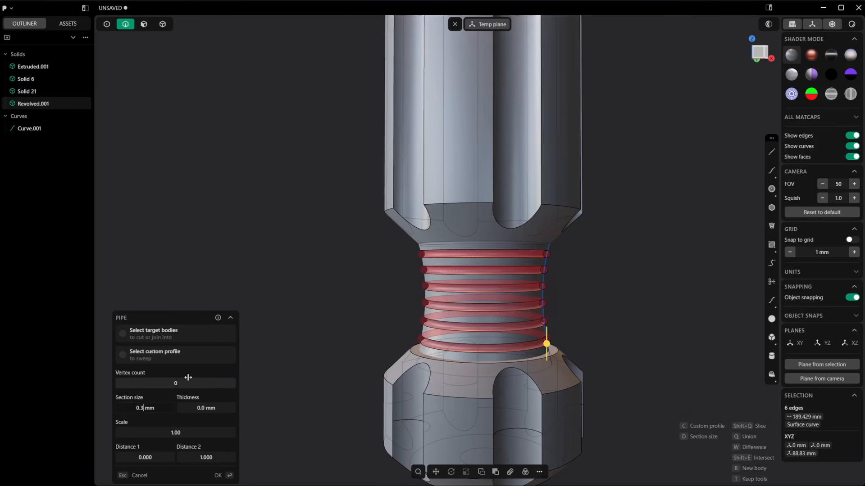
pyautogui.write('0.4')
pyautogui.press('Return')
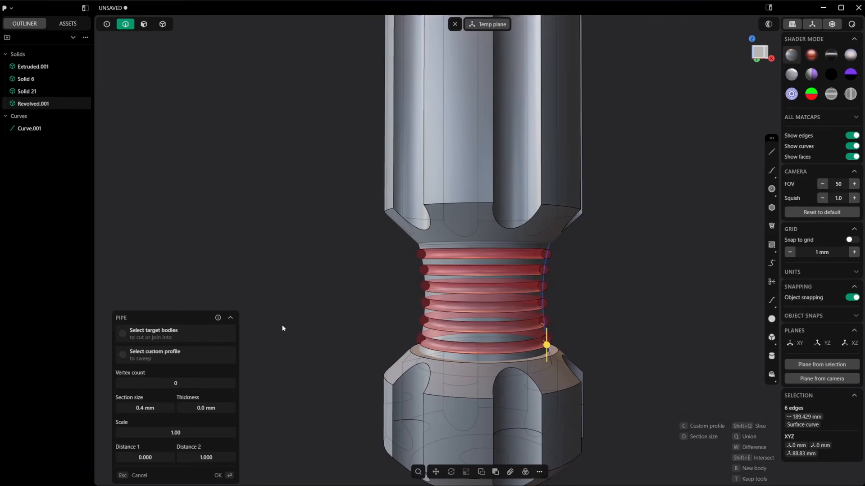
# Step: Cut the six ring pipes out of the concave neck and delete the neck's leftover profile curve
pyautogui.click(228, 479)
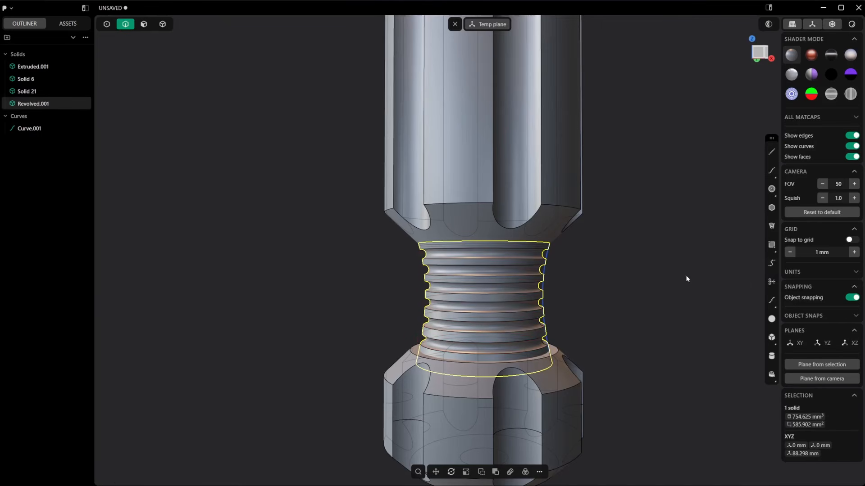
pyautogui.click(625, 282)
pyautogui.scroll(-1, 585, 275)
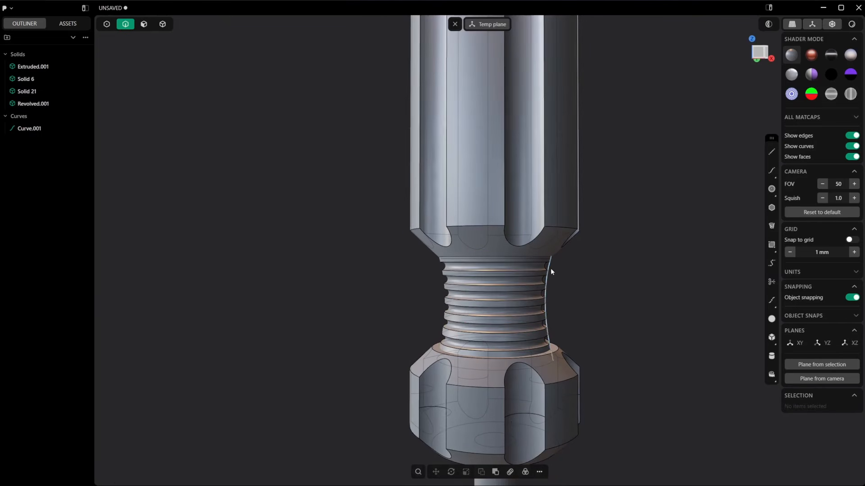
pyautogui.click(550, 269)
pyautogui.press('Delete')
# Step: Examine the ringed neck between the collar and grip with the edge display temporarily hidden
pyautogui.scroll(-2, 574, 275)
pyautogui.hotkey('alt', 'shift', 'z')
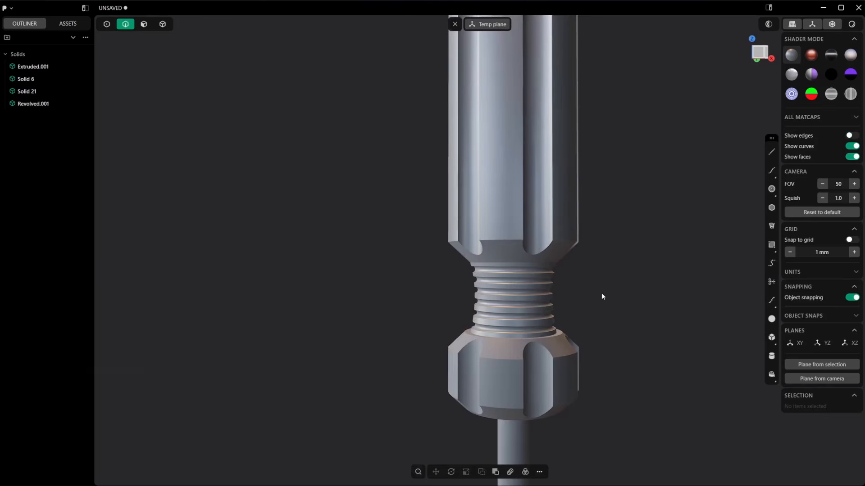
pyautogui.moveTo(602, 294); pyautogui.dragTo(540, 304, button='middle')
pyautogui.scroll(-4, 588, 315)
pyautogui.scroll(-4, 589, 315)
pyautogui.hotkey('alt', 'shift', 'z')
pyautogui.scroll(5, 525, 297)
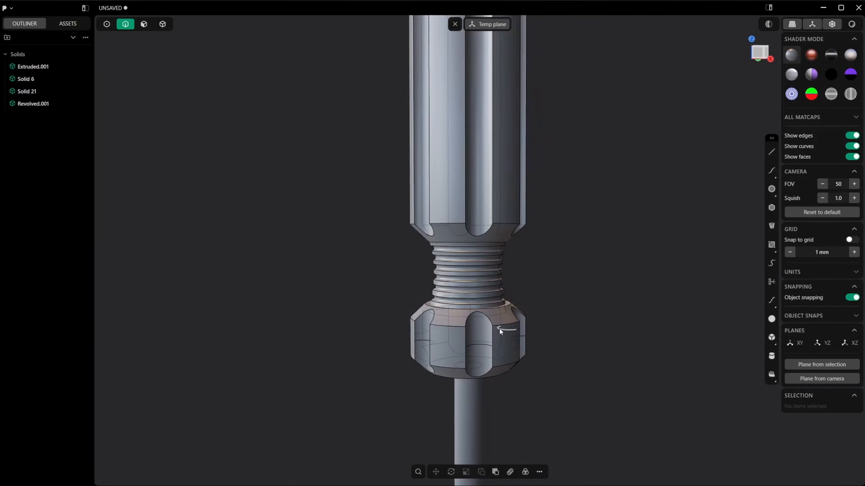
# Step: Isolate the grooved collar and grip solids and select all their edges
pyautogui.press('4')
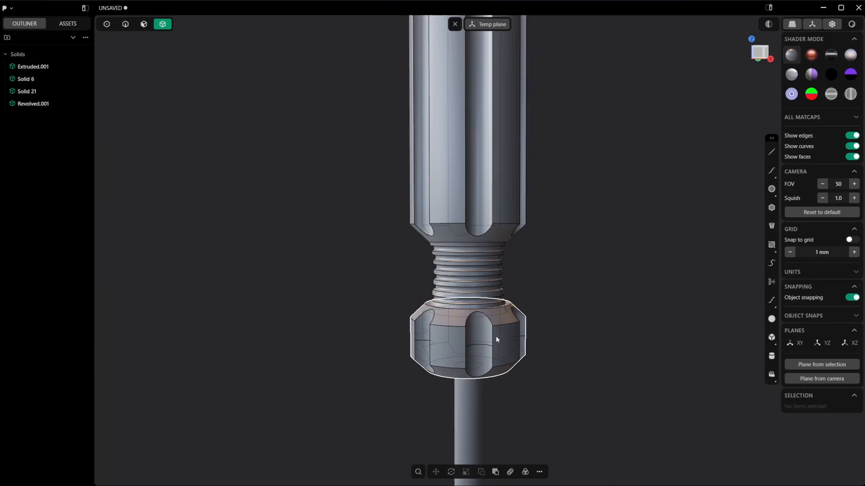
pyautogui.click(496, 339)
pyautogui.click(503, 196)
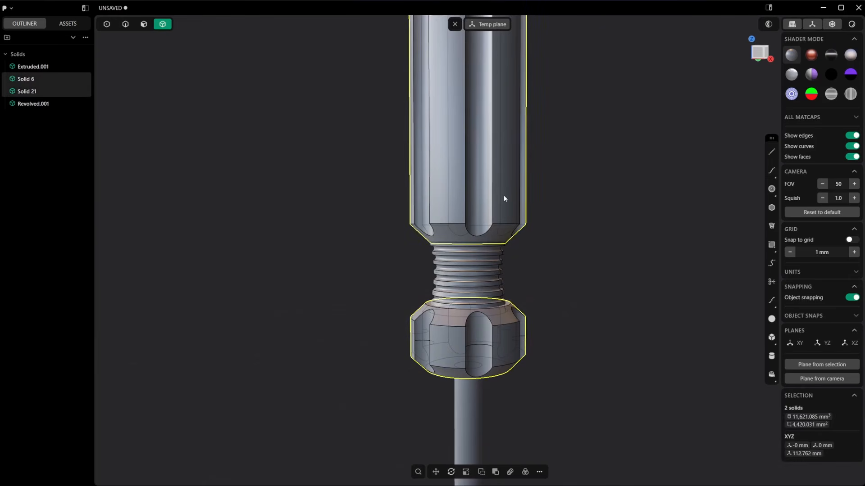
pyautogui.press('/')
pyautogui.click(602, 246)
pyautogui.scroll(-4, 590, 238)
pyautogui.press('2')
pyautogui.moveTo(585, 203); pyautogui.dragTo(580, 224, button='right')
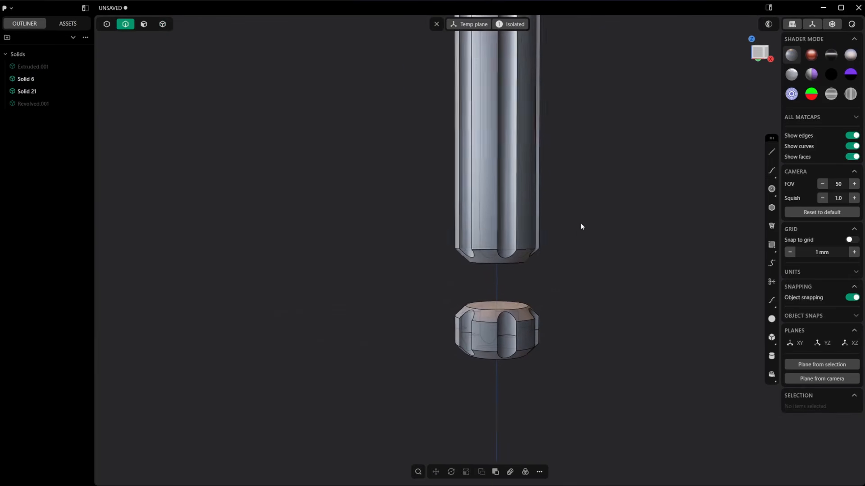
pyautogui.scroll(-3, 581, 227)
pyautogui.moveTo(395, 41); pyautogui.dragTo(587, 438)
# Step: Try a 0.4 mm fillet on all selected edges of the collar and grip
pyautogui.press('f')
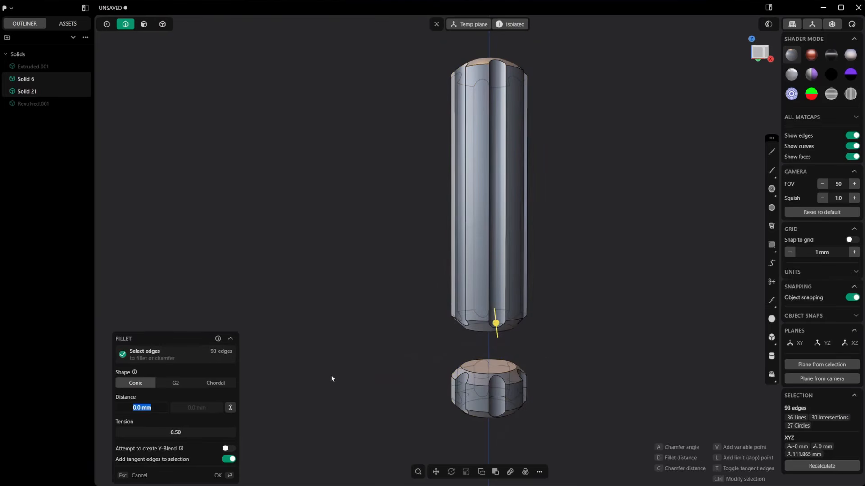
pyautogui.write('0.4')
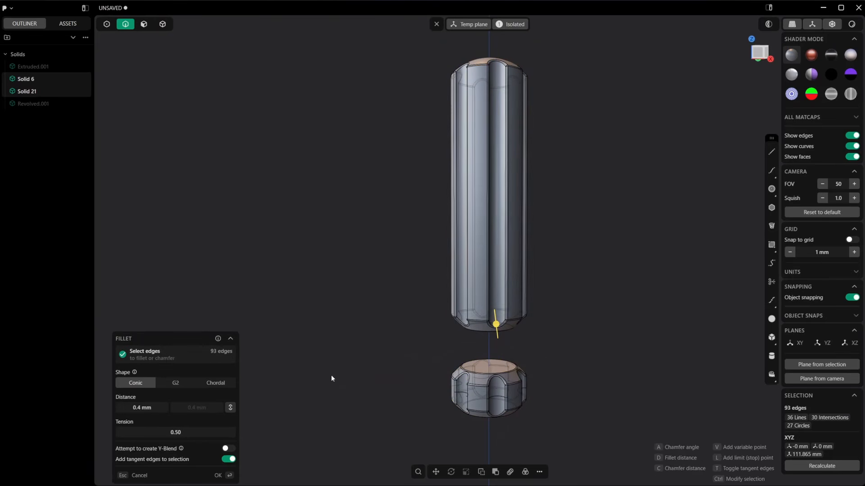
pyautogui.press('Return')
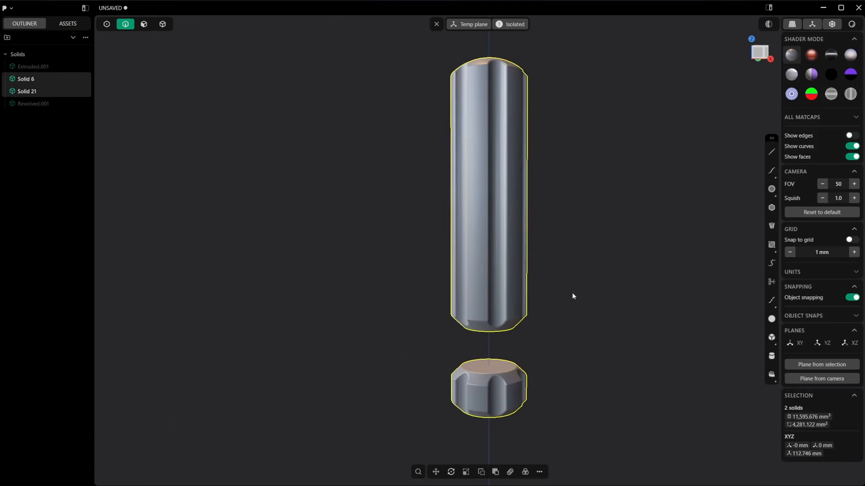
pyautogui.moveTo(573, 296); pyautogui.dragTo(595, 305, button='middle')
pyautogui.keyDown('shift'); pyautogui.moveTo(523, 129); pyautogui.dragTo(499, 198, button='middle'); pyautogui.keyUp('shift')
pyautogui.hotkey('ctrl', 'z')
# Step: Fillet all selected edges of the collar and grip with a conic distance of 0.7 mm
pyautogui.press('b')
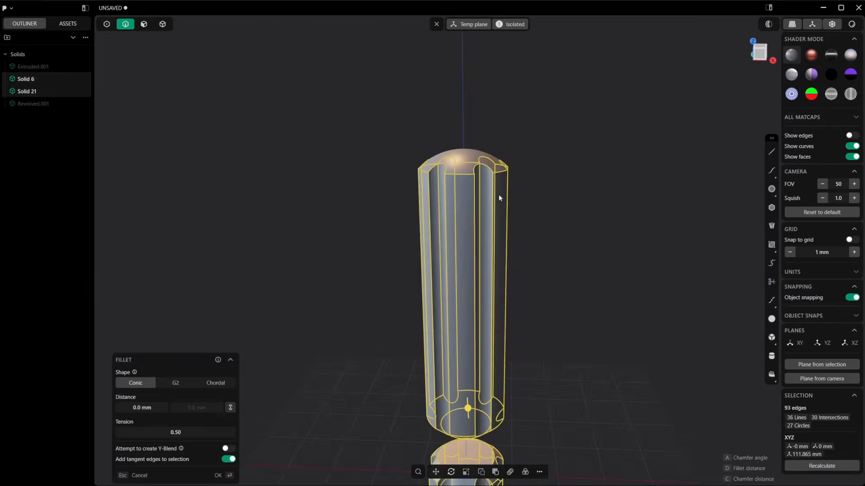
pyautogui.moveTo(464, 356); pyautogui.dragTo(473, 346, button='middle')
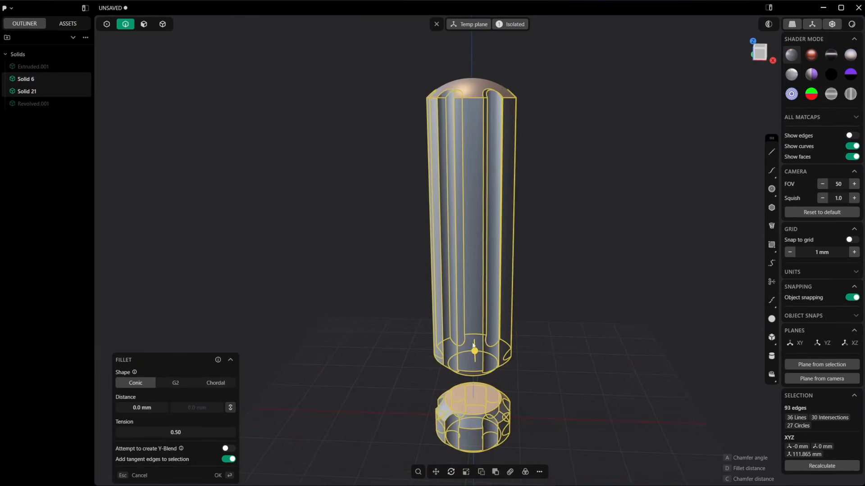
pyautogui.write('0.7')
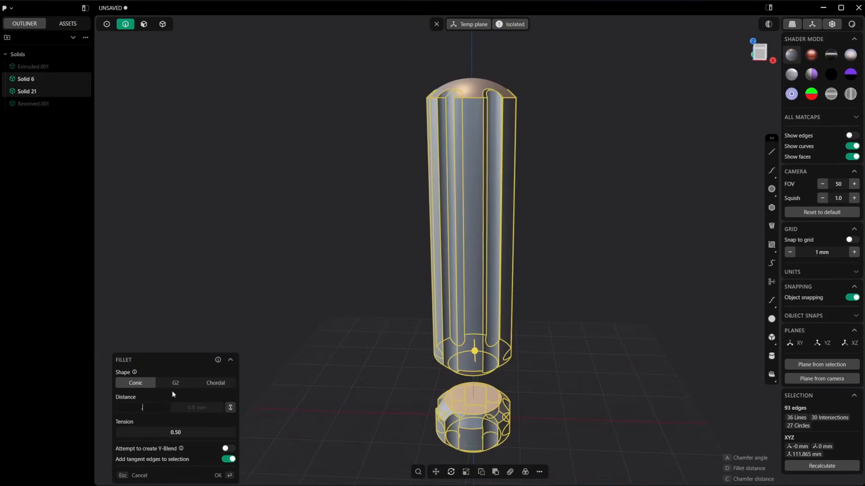
pyautogui.press('Return')
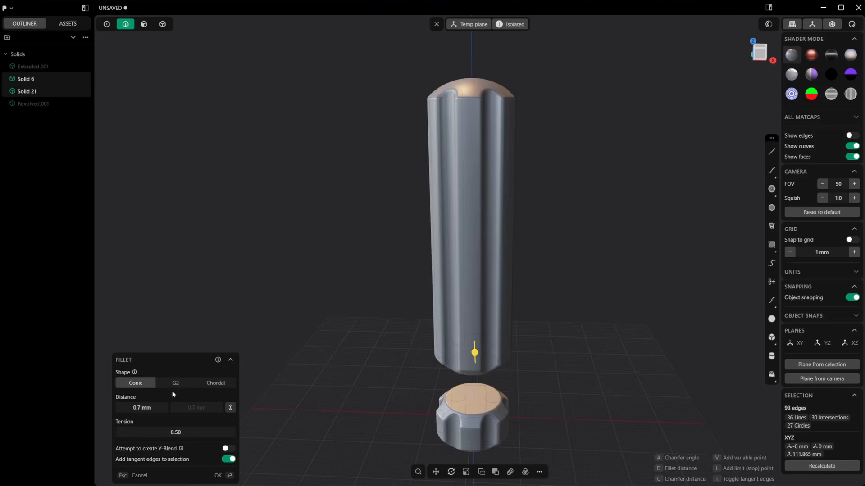
# Step: Leave isolation so that every solid shows again, and select the thin cylindrical shaft
pyautogui.click(519, 26)
pyautogui.keyDown('shift'); pyautogui.moveTo(575, 356); pyautogui.dragTo(554, 176, button='middle'); pyautogui.keyUp('shift')
pyautogui.click(567, 218)
pyautogui.keyDown('shift'); pyautogui.moveTo(527, 295); pyautogui.dragTo(540, 148, button='middle'); pyautogui.keyUp('shift')
pyautogui.press('3')
pyautogui.click(482, 258)
pyautogui.click(534, 283)
pyautogui.press('4')
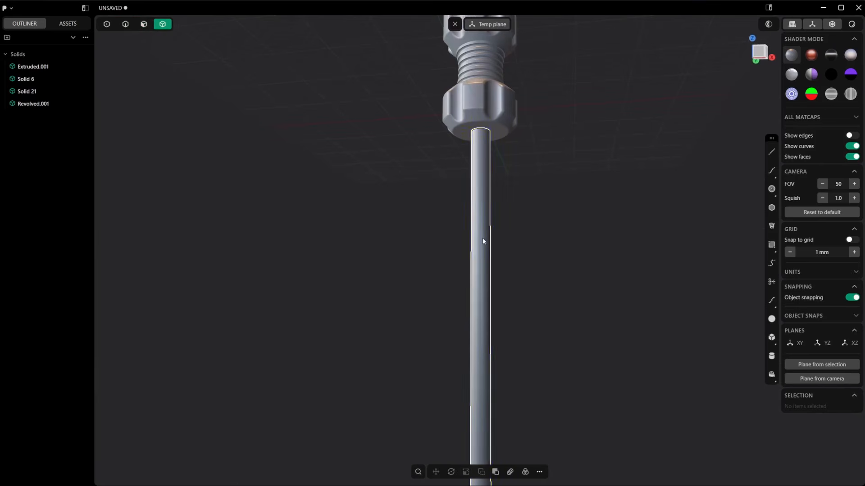
pyautogui.click(483, 240)
pyautogui.keyDown('shift'); pyautogui.moveTo(536, 301); pyautogui.dragTo(532, 135, button='middle'); pyautogui.keyUp('shift')
pyautogui.moveTo(526, 167); pyautogui.dragTo(522, 220, button='middle')
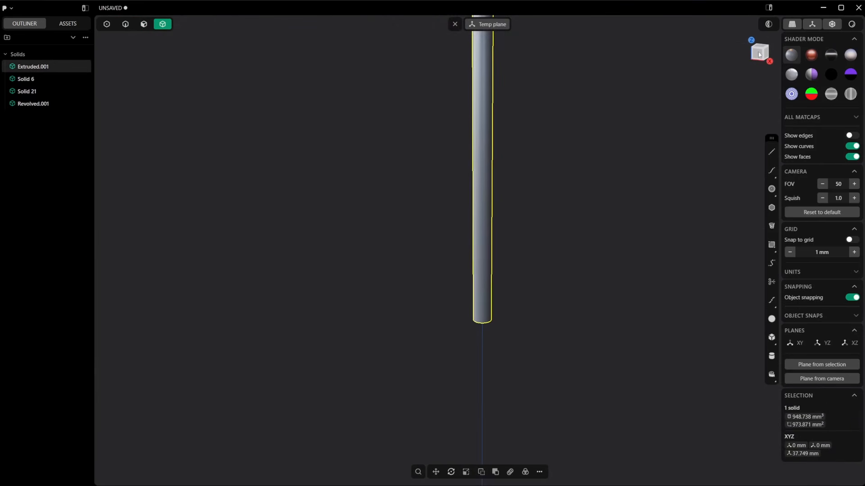
# Step: In the front view, draw a control point curve about 10.9 mm long, flaring down and outward from the shaft's lower corner
pyautogui.click(759, 54)
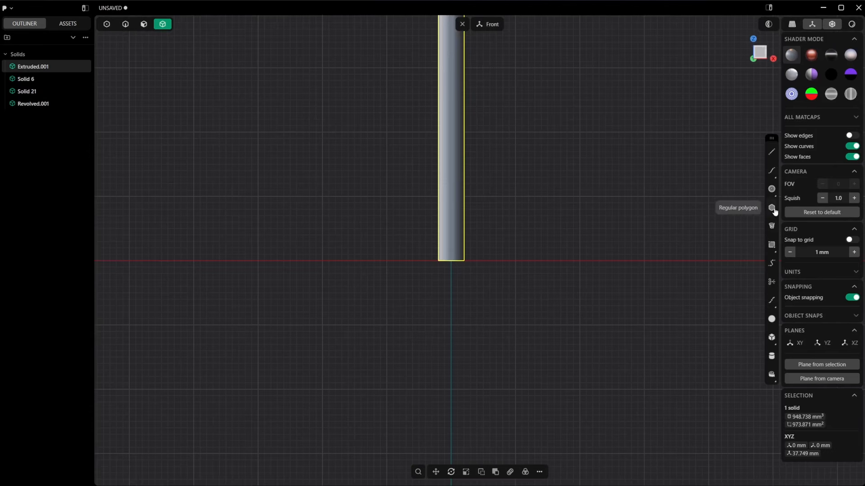
pyautogui.keyDown('shift'); pyautogui.moveTo(487, 204); pyautogui.dragTo(513, 202, button='middle'); pyautogui.keyUp('shift')
pyautogui.scroll(2, 512, 203)
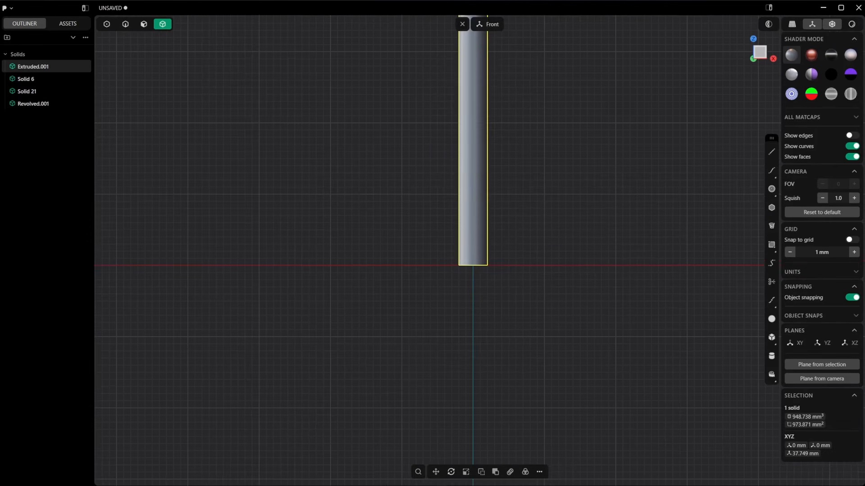
pyautogui.click(773, 174)
pyautogui.scroll(1, 498, 253)
pyautogui.click(487, 259)
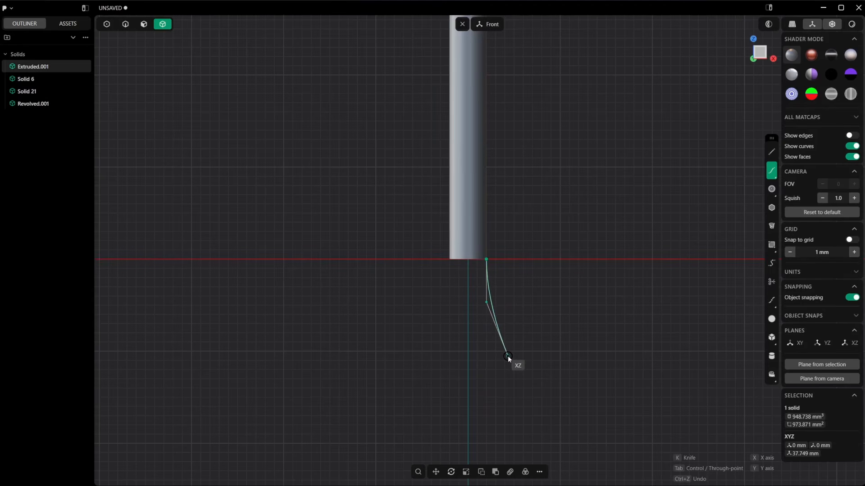
pyautogui.doubleClick(507, 356)
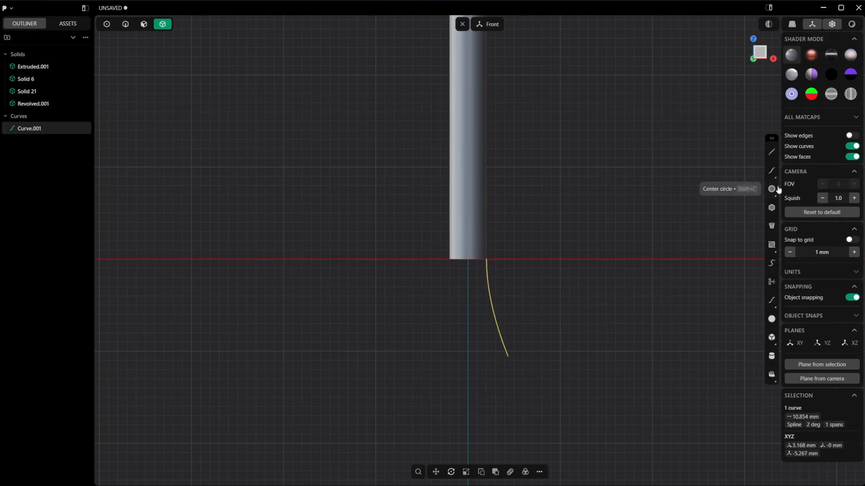
# Step: Revolve the flared curve 360 degrees around the shaft's vertical Z axis
pyautogui.write('frev')
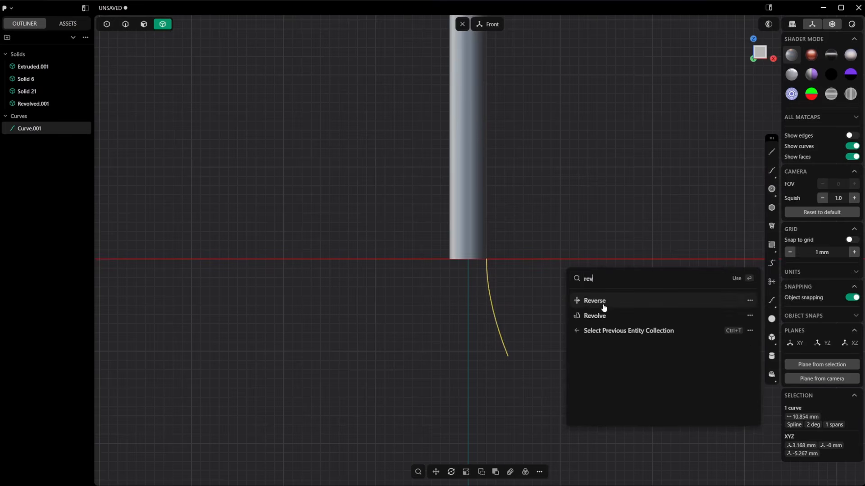
pyautogui.click(602, 312)
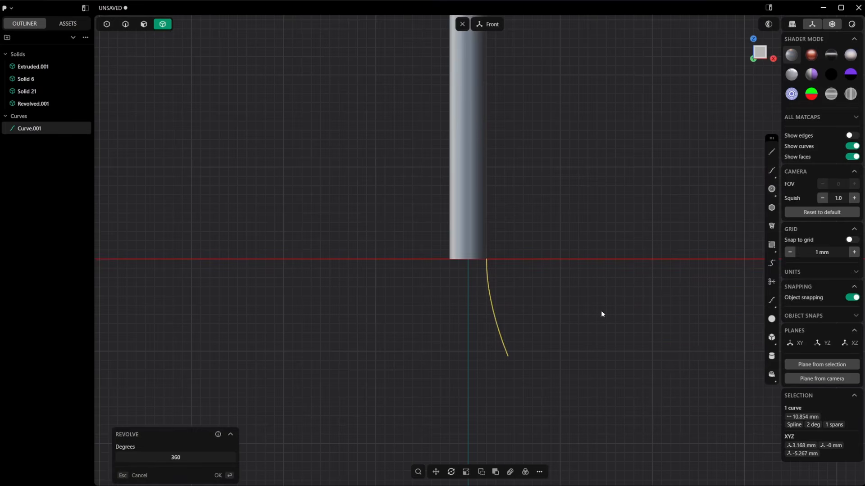
pyautogui.click(465, 351)
pyautogui.press('Return')
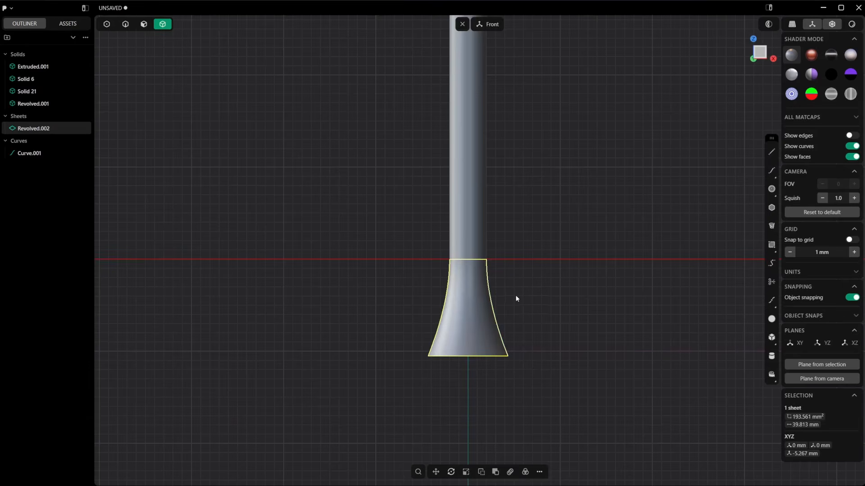
# Step: Patch the open ends of the revolved flare to make it a closed solid, and switch to the front view
pyautogui.moveTo(515, 295); pyautogui.dragTo(510, 273, button='middle')
pyautogui.press('3')
pyautogui.press('4')
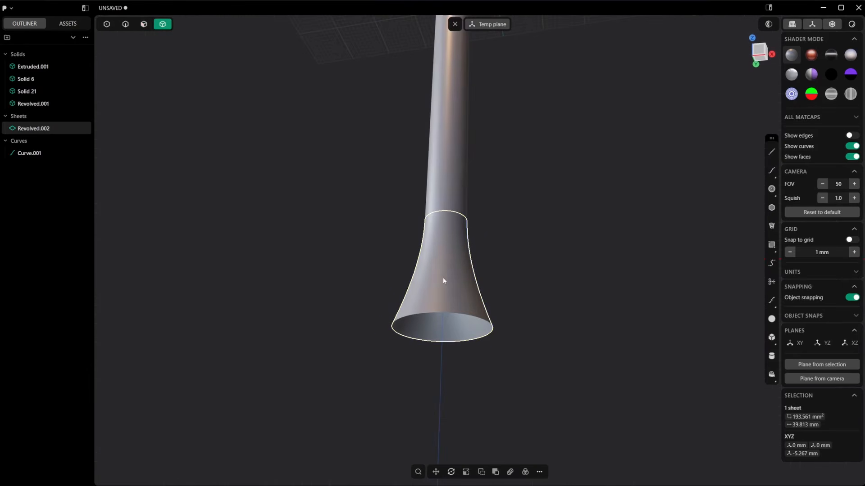
pyautogui.rightClick(455, 281)
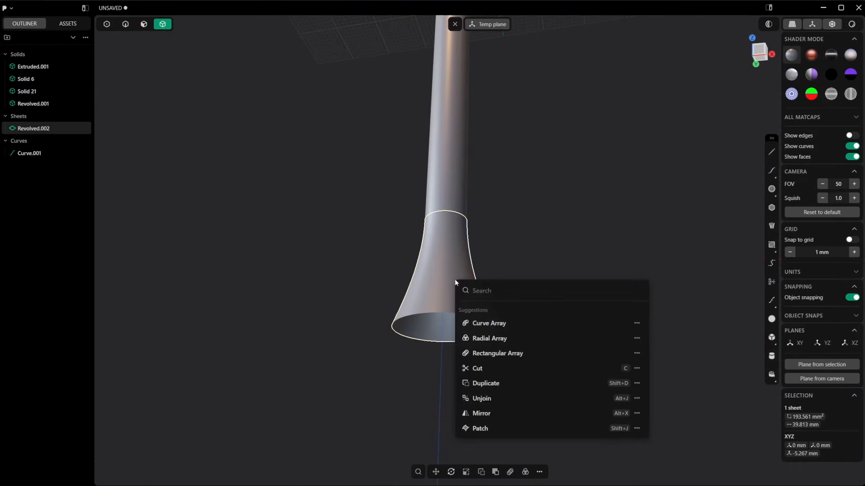
pyautogui.write('pat')
pyautogui.press('Return')
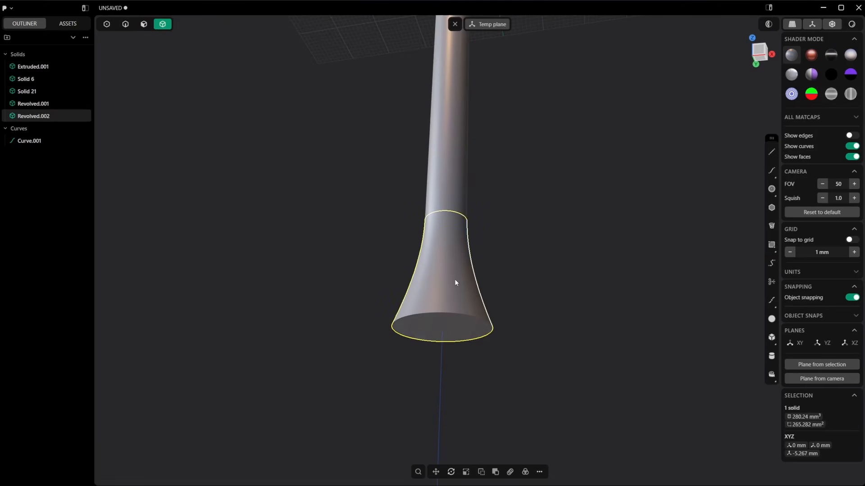
pyautogui.moveTo(504, 244); pyautogui.dragTo(508, 274, button='middle')
pyautogui.click(760, 53)
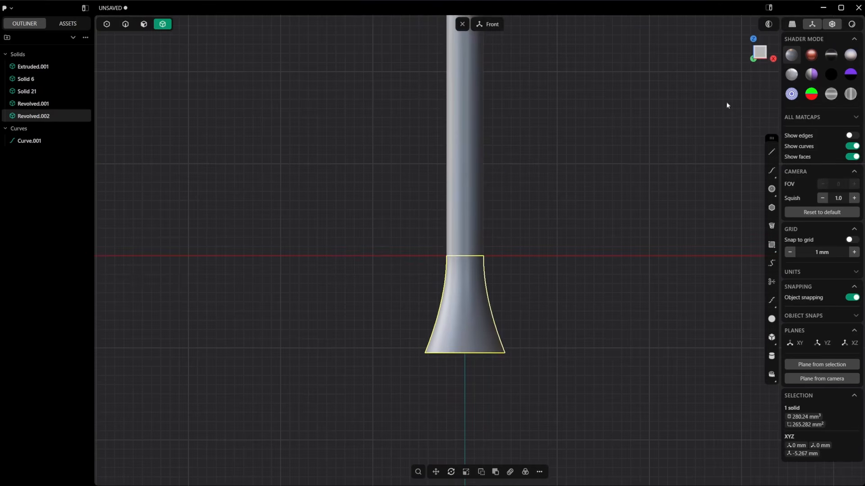
pyautogui.scroll(-3, 626, 192)
pyautogui.keyDown('shift'); pyautogui.moveTo(608, 195); pyautogui.dragTo(554, 182, button='middle'); pyautogui.keyUp('shift')
pyautogui.scroll(3, 554, 183)
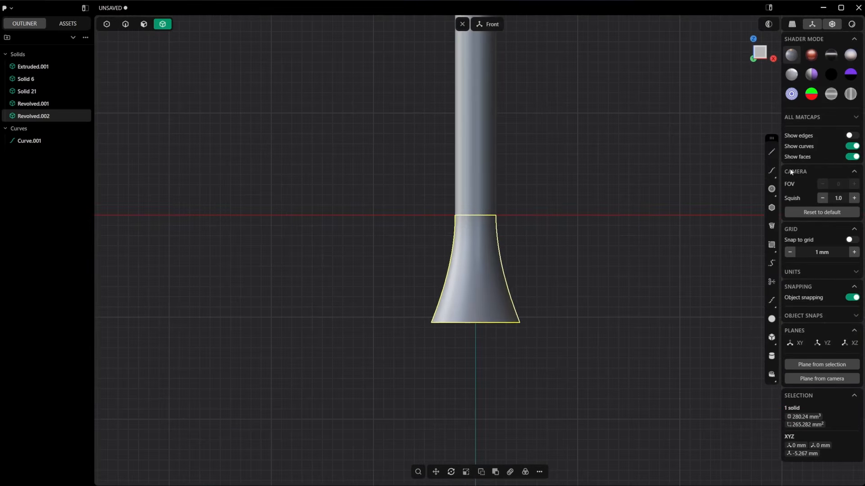
pyautogui.click(772, 152)
pyautogui.scroll(1, 563, 223)
pyautogui.click(506, 222)
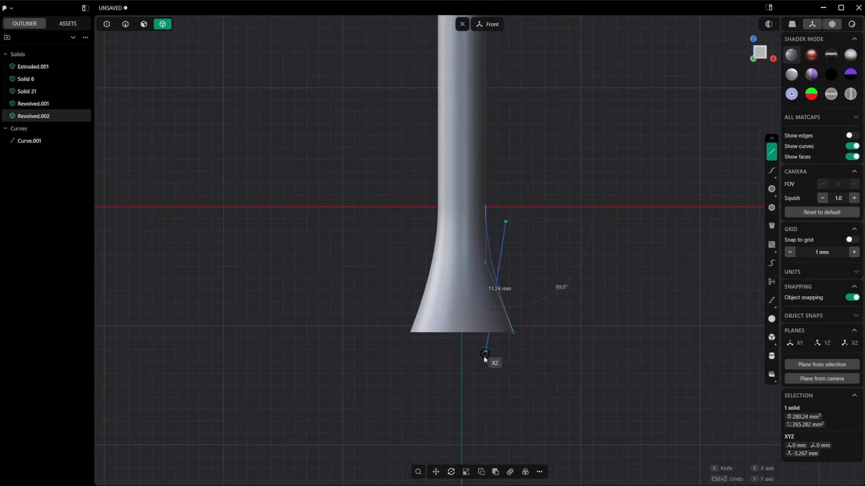
pyautogui.press('Escape')
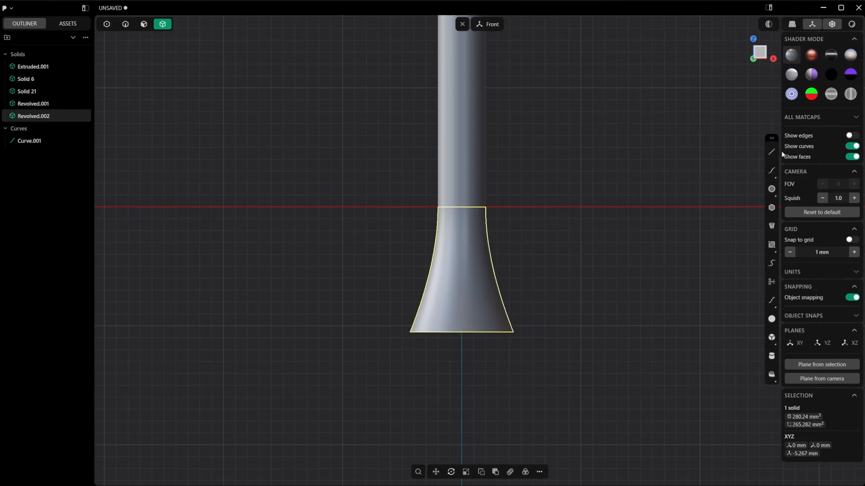
# Step: Draw a slanted line about 13.2 mm long across the flare's +X side and move its centre to about X 2.38, Z -7.06 mm
pyautogui.click(504, 220)
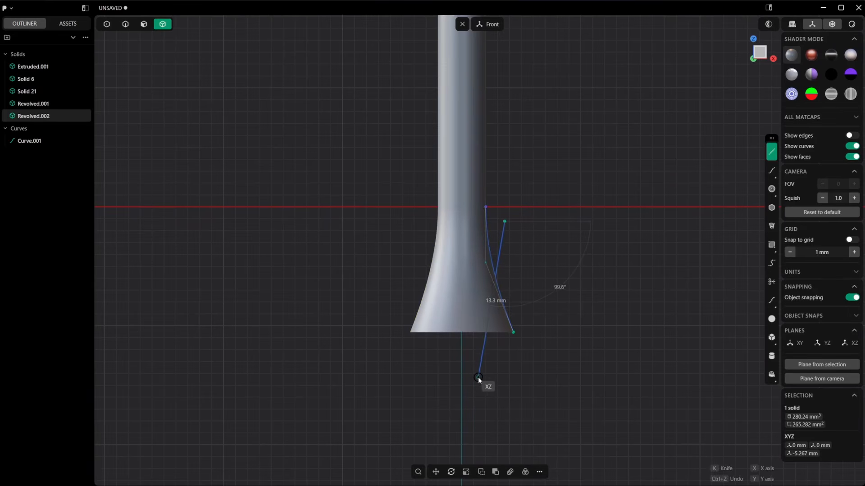
pyautogui.click(482, 377)
pyautogui.press('g')
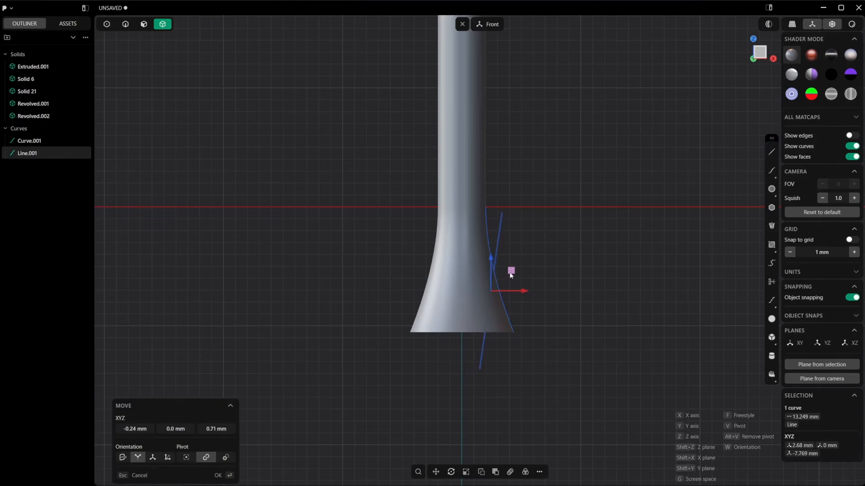
pyautogui.click(511, 275)
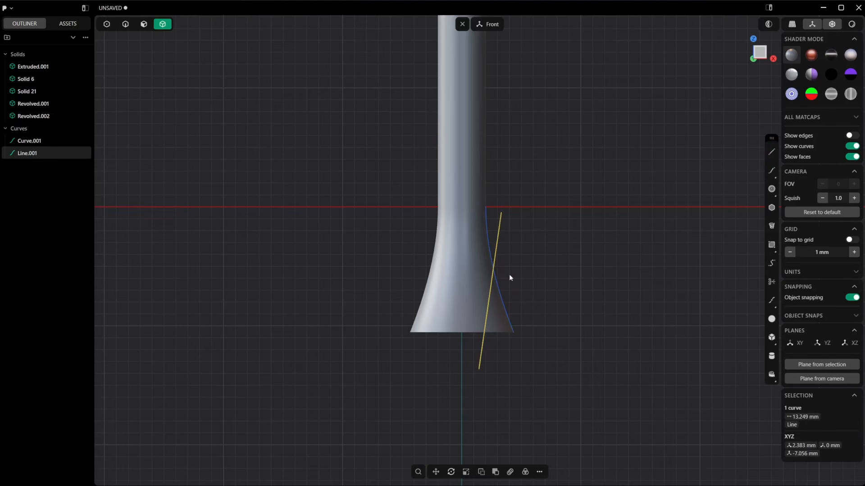
# Step: Mirror the slanted line across the shaft axis to the flare's opposite side and select both lines
pyautogui.hotkey('alt', 'x')
pyautogui.click(481, 208)
pyautogui.rightClick(504, 284)
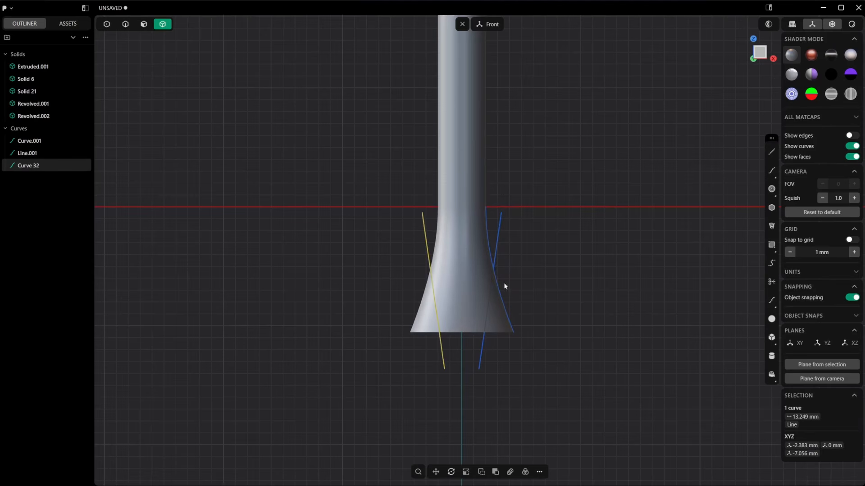
pyautogui.press('2')
pyautogui.keyDown('shift'); pyautogui.click(495, 249); pyautogui.keyUp('shift')
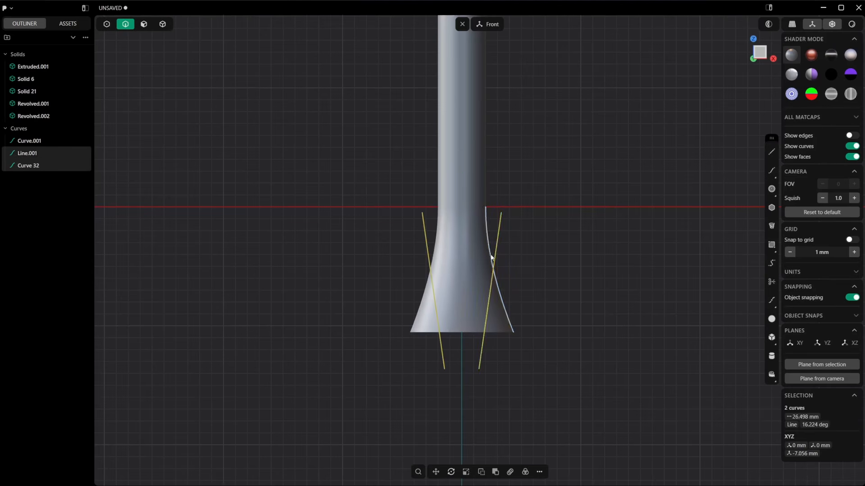
# Step: Cut the flare along the two slanted lines and delete both outer pieces and the cutting lines
pyautogui.press('c')
pyautogui.click(472, 256)
pyautogui.press('Return')
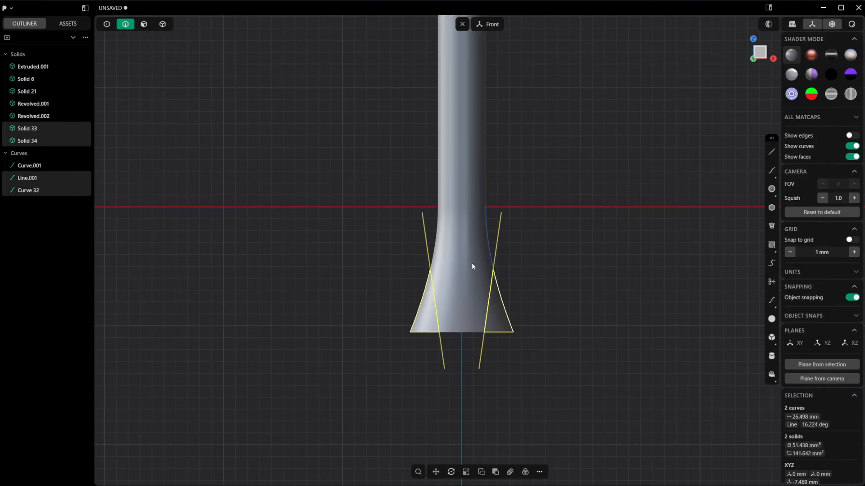
pyautogui.press('Delete')
pyautogui.click(495, 290)
pyautogui.press('Delete')
pyautogui.moveTo(559, 296); pyautogui.dragTo(455, 301, button='middle')
# Step: In the right view, draw a slanted line about 14.5 mm long from the flare's -Y side to the Z axis below the tip and mirror it to +Y
pyautogui.click(757, 59)
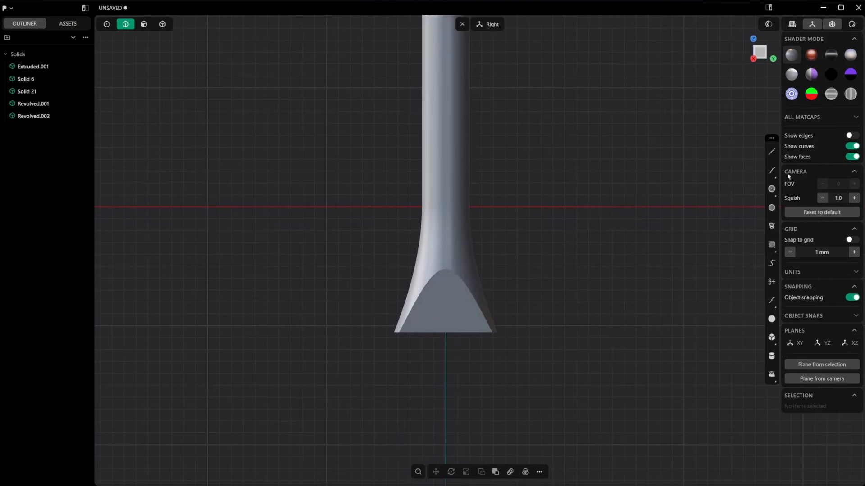
pyautogui.click(772, 153)
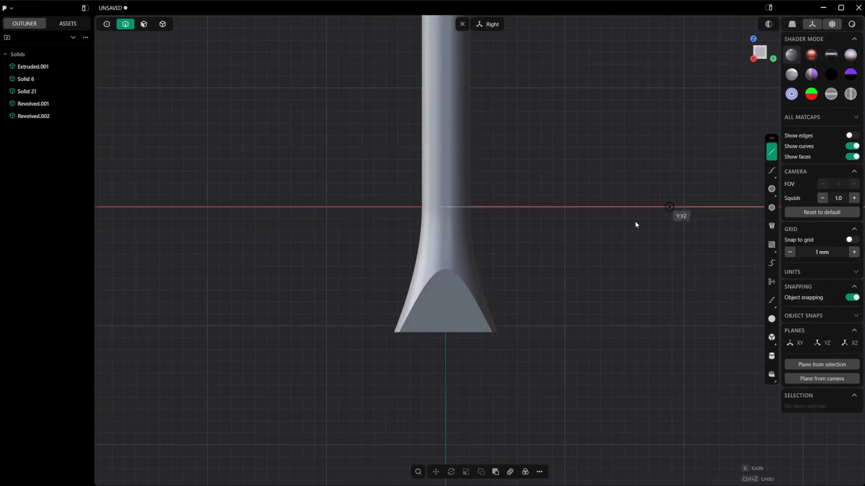
pyautogui.click(415, 217)
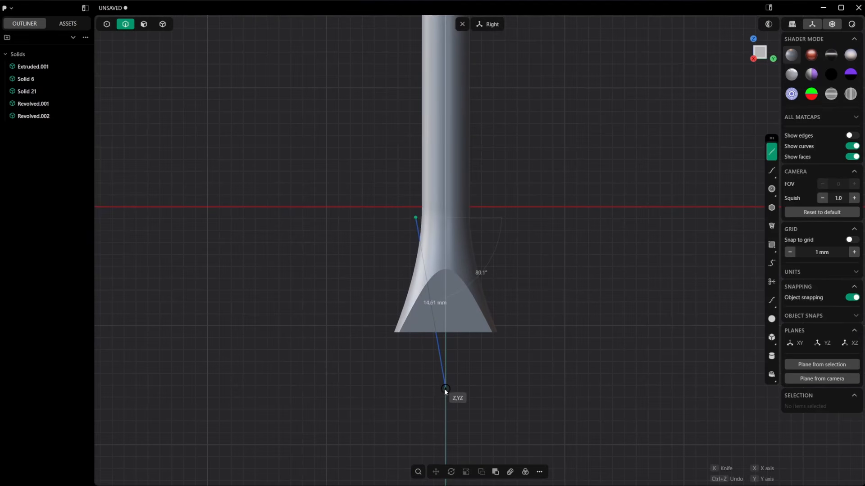
pyautogui.click(444, 387)
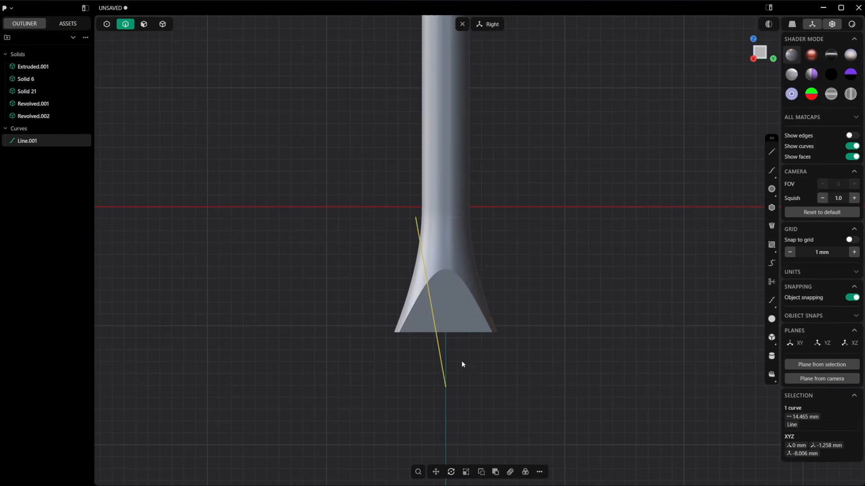
pyautogui.hotkey('alt', 'x')
pyautogui.click(419, 207)
pyautogui.rightClick(496, 235)
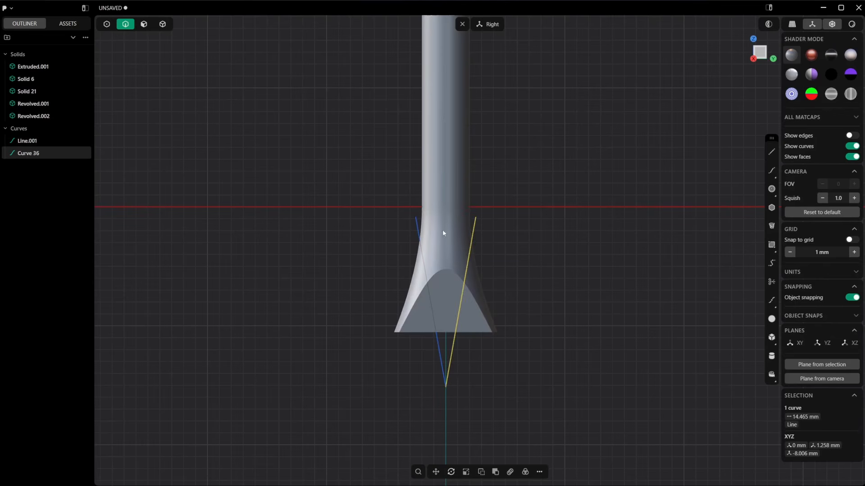
# Step: Cut the flare along both slanted lines in the right view and delete the two outer pieces on the Y sides
pyautogui.click(416, 227)
pyautogui.press('c')
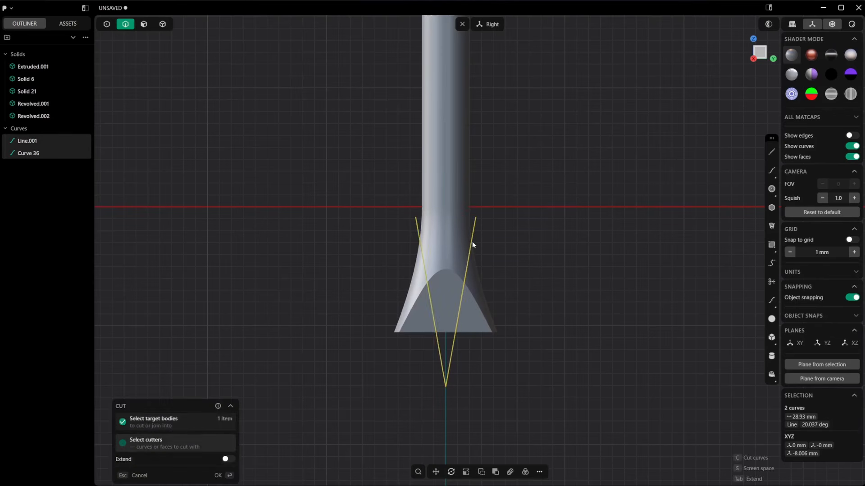
pyautogui.rightClick(472, 244)
pyautogui.press('4')
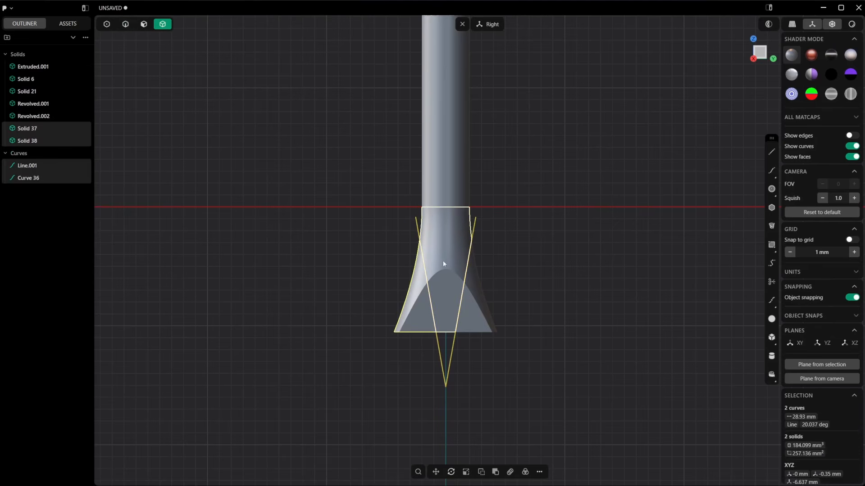
pyautogui.click(421, 291)
pyautogui.press('x')
pyautogui.click(471, 301)
pyautogui.press('x')
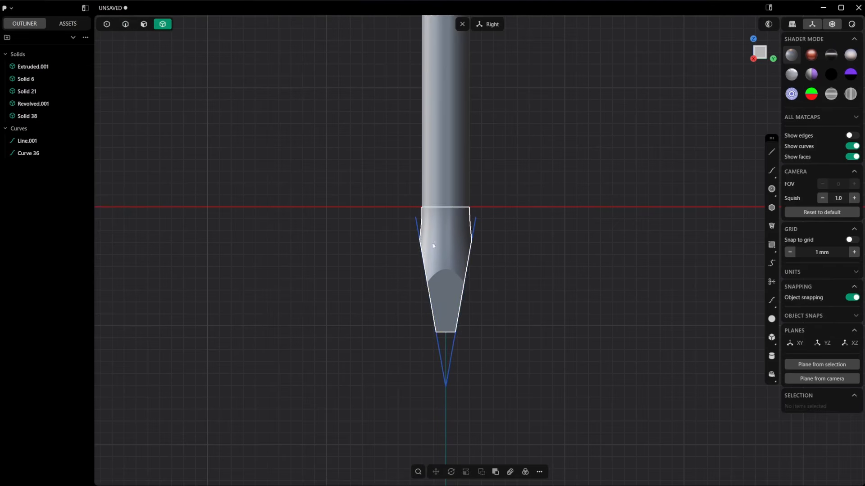
# Step: Delete both slanted cutting lines around the tip
pyautogui.press('2')
pyautogui.click(425, 224)
pyautogui.press('x')
pyautogui.click(473, 228)
pyautogui.press('x')
# Step: Select the tip's two opposite flat faces on the Y sides and push them inward to thin the blade
pyautogui.moveTo(474, 230); pyautogui.dragTo(531, 252, button='middle')
pyautogui.press('3')
pyautogui.click(433, 277)
pyautogui.moveTo(434, 278)
pyautogui.mouseDown(button='middle')
pyautogui.moveTo(360, 286)
pyautogui.moveTo(458, 280)
pyautogui.moveTo(443, 280)
pyautogui.mouseUp(button='middle')
pyautogui.keyDown('shift'); pyautogui.click(497, 287); pyautogui.keyUp('shift')
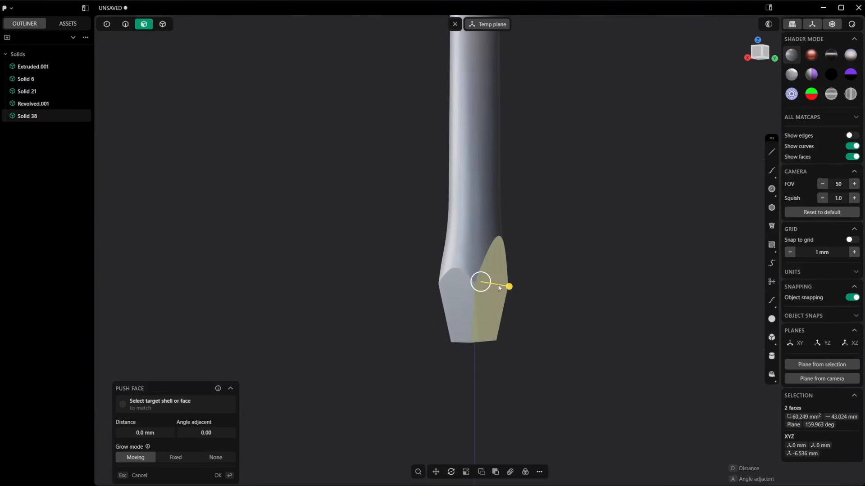
pyautogui.moveTo(498, 287); pyautogui.dragTo(518, 293, button='middle')
pyautogui.moveTo(519, 294); pyautogui.dragTo(508, 291)
pyautogui.moveTo(509, 291); pyautogui.dragTo(575, 312, button='middle')
pyautogui.scroll(-2, 644, 290)
pyautogui.rightClick(654, 286)
pyautogui.scroll(-4, 649, 295)
pyautogui.scroll(3, 597, 316)
pyautogui.click(566, 340)
pyautogui.scroll(2, 566, 341)
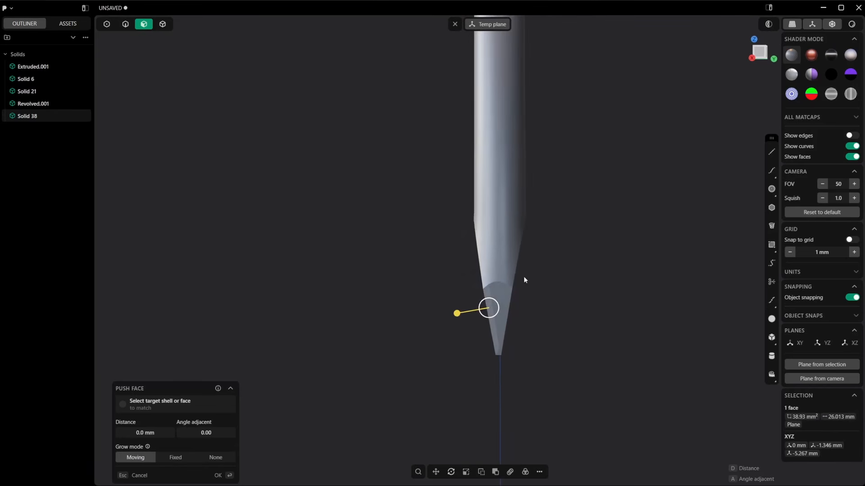
pyautogui.press('r')
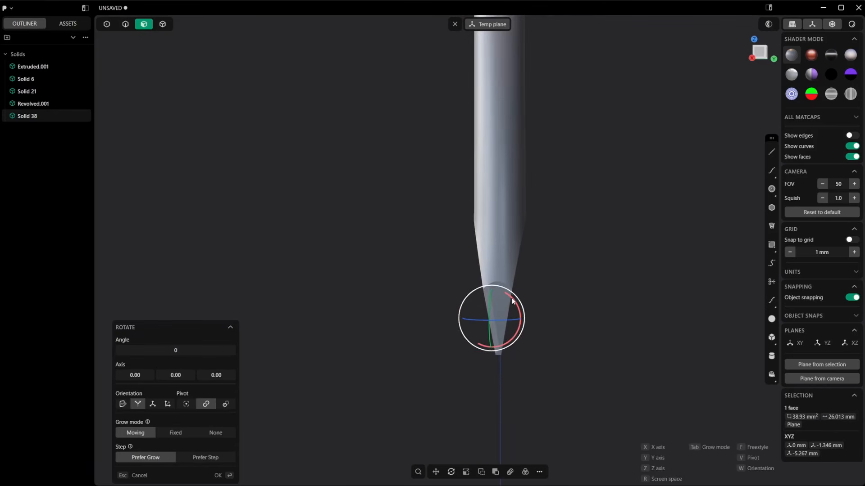
pyautogui.moveTo(512, 298); pyautogui.dragTo(514, 303)
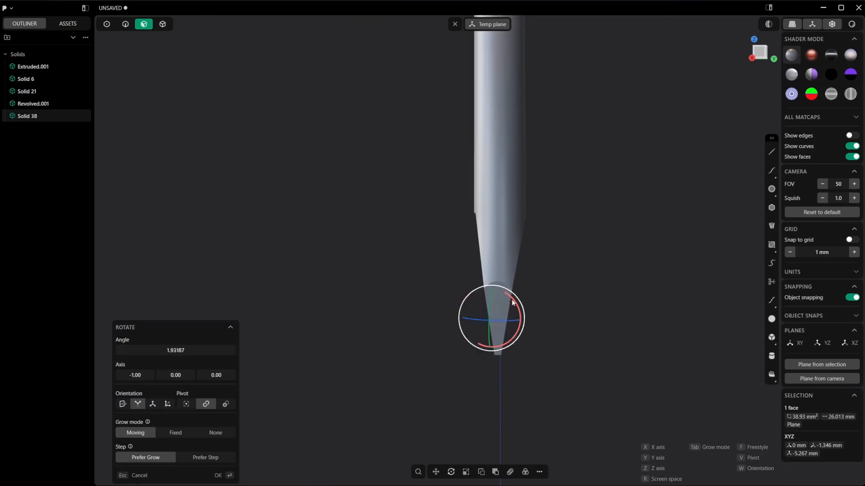
pyautogui.press('Escape')
# Step: Union the shaft with the tip solid and select the tip's flat face on the -Y side
pyautogui.moveTo(489, 228); pyautogui.dragTo(500, 220, button='middle')
pyautogui.scroll(3, 498, 221)
pyautogui.press('4')
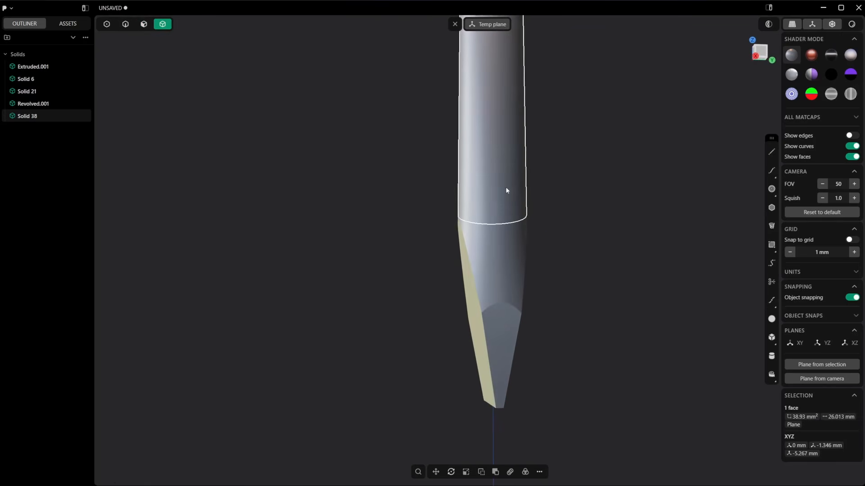
pyautogui.click(506, 191)
pyautogui.click(506, 251)
pyautogui.hotkey('shift', 'b')
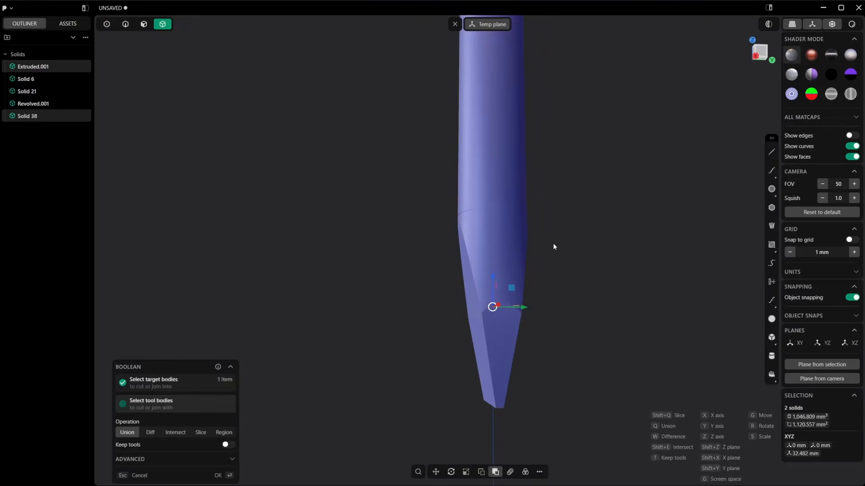
pyautogui.press('Return')
pyautogui.press('3')
pyautogui.click(467, 294)
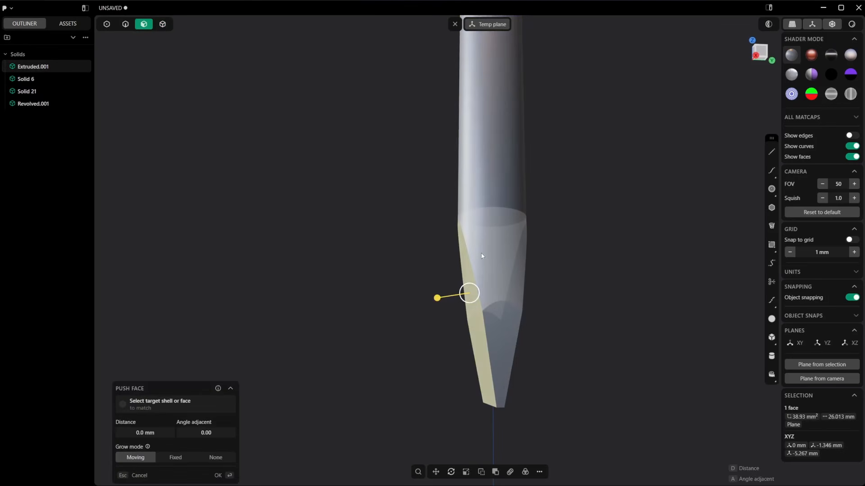
pyautogui.press('r')
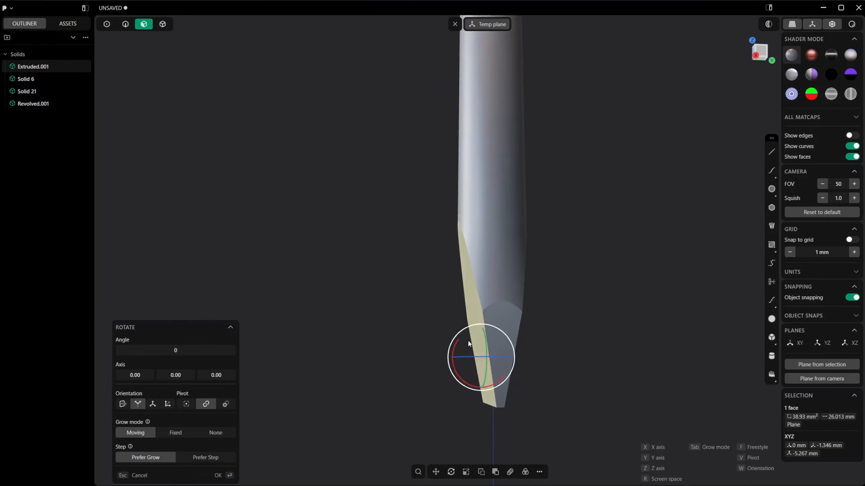
pyautogui.moveTo(456, 343); pyautogui.dragTo(456, 344)
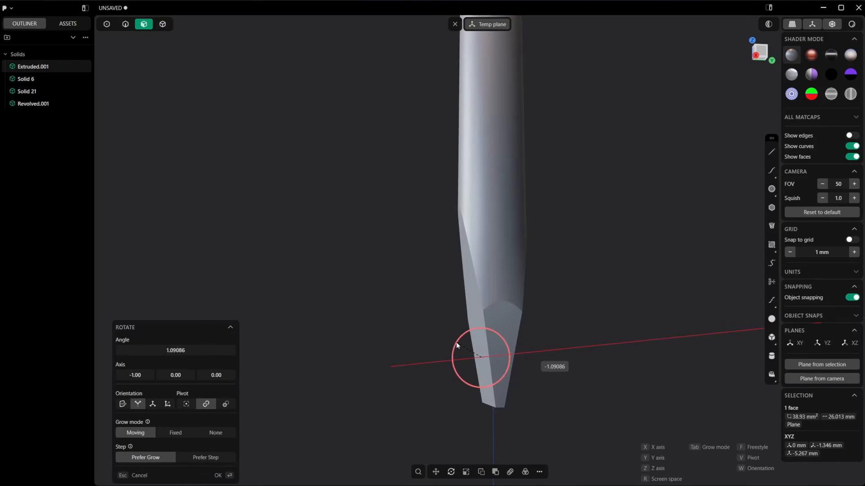
pyautogui.press('Escape')
pyautogui.press('Escape')
# Step: Turn on grid snapping and rotate the selected -Y tip face 1° about the -X axis
pyautogui.moveTo(531, 361); pyautogui.dragTo(521, 342, button='middle')
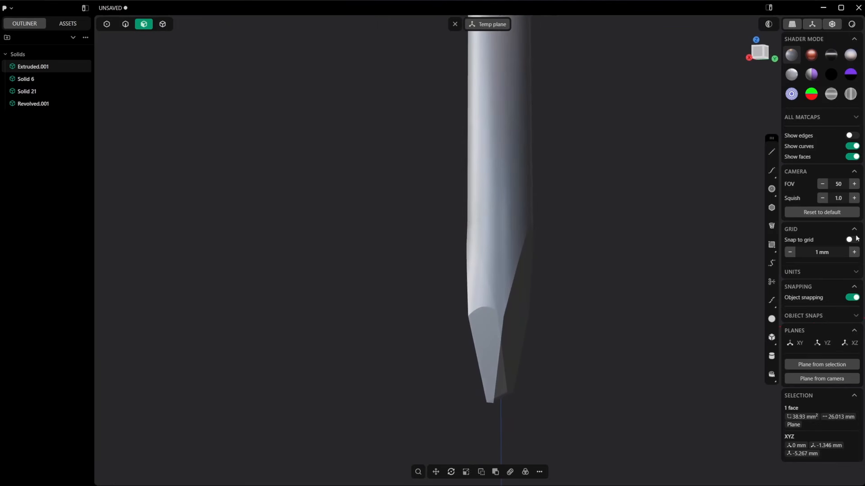
pyautogui.moveTo(518, 320); pyautogui.dragTo(500, 322, button='middle')
pyautogui.press('o')
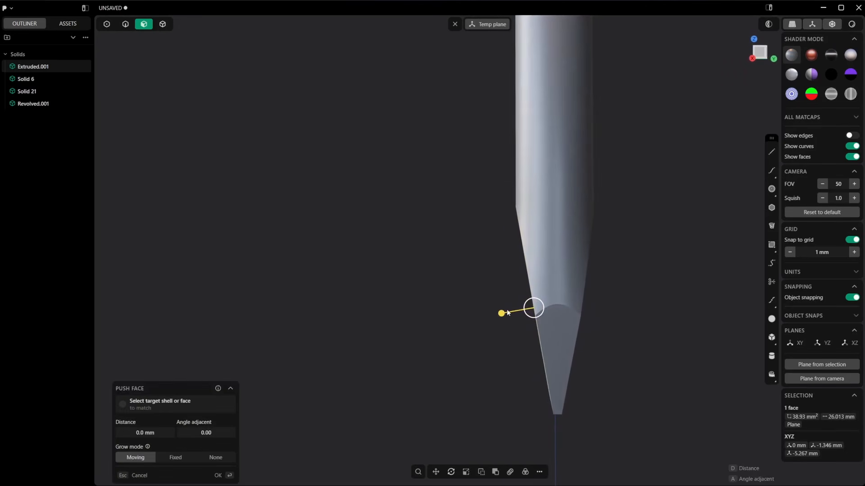
pyautogui.press('r')
pyautogui.moveTo(555, 334); pyautogui.dragTo(561, 336)
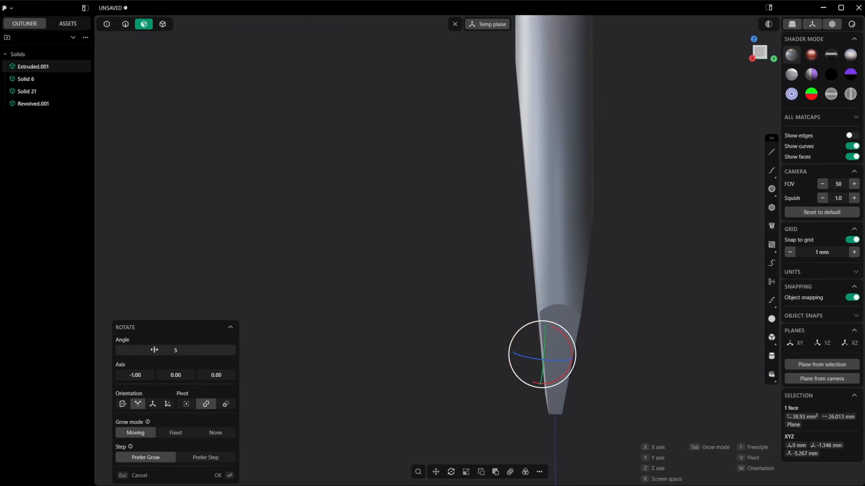
pyautogui.click(165, 351)
pyautogui.write('1')
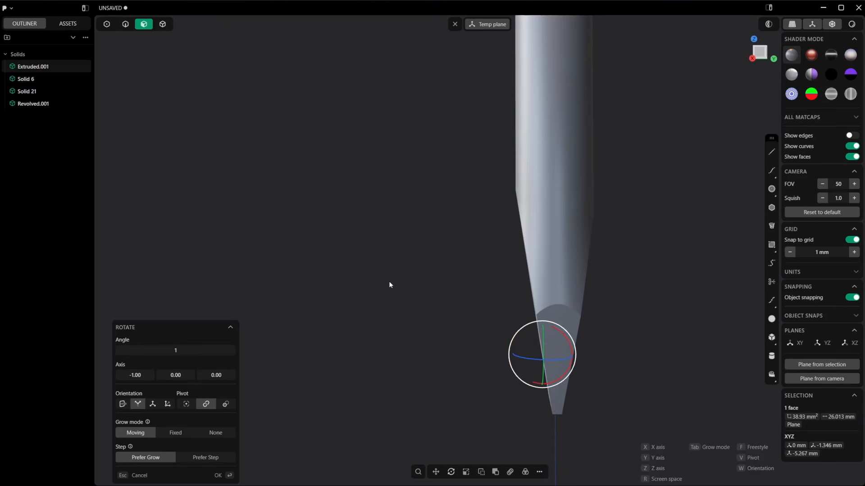
pyautogui.press('Return')
# Step: Rotate the tip's opposite flat face on the +Y side 1° about the +X axis and clear the selection
pyautogui.click(589, 294)
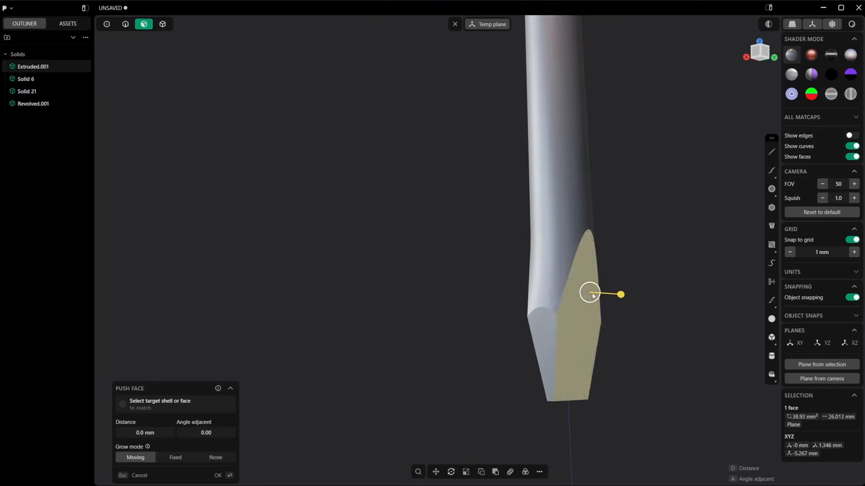
pyautogui.moveTo(589, 293); pyautogui.dragTo(606, 293, button='middle')
pyautogui.press('r')
pyautogui.moveTo(604, 349); pyautogui.dragTo(603, 342)
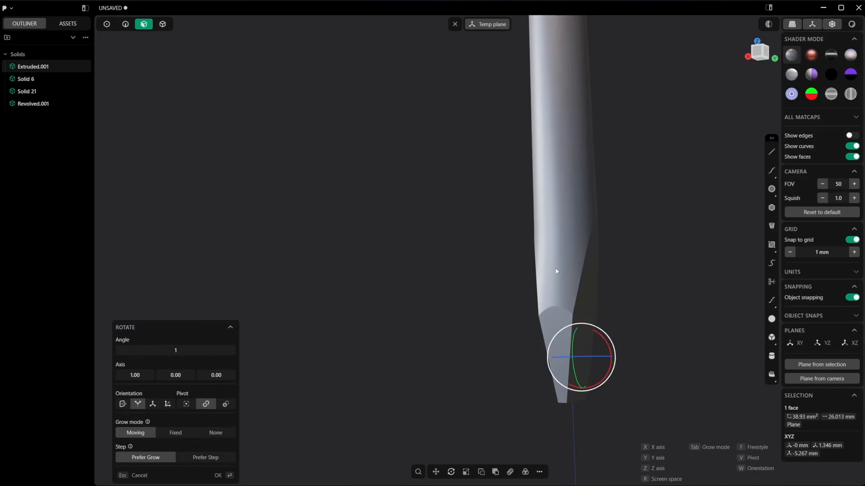
pyautogui.press('Return')
pyautogui.click(651, 277)
# Step: Show the whole screwdriver in render mode with the seventh environment preset and view it from another side
pyautogui.scroll(-6, 644, 281)
pyautogui.keyDown('shift'); pyautogui.moveTo(639, 265); pyautogui.dragTo(586, 299, button='middle'); pyautogui.keyUp('shift')
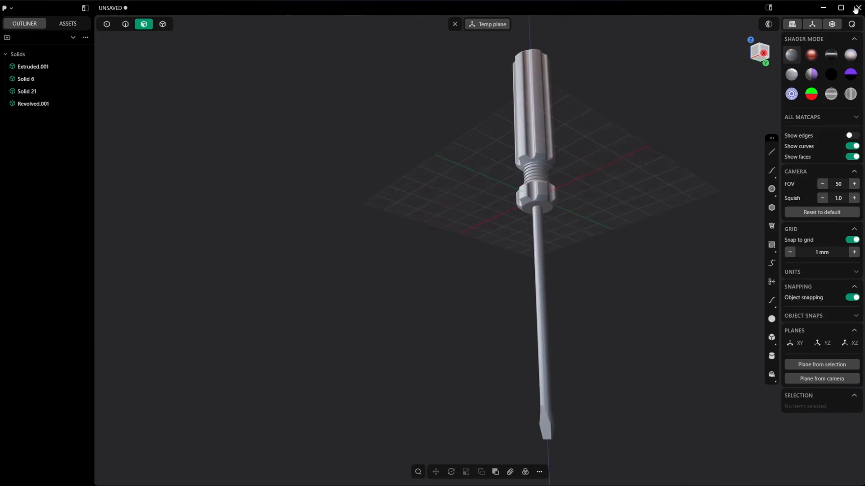
pyautogui.click(851, 24)
pyautogui.click(833, 74)
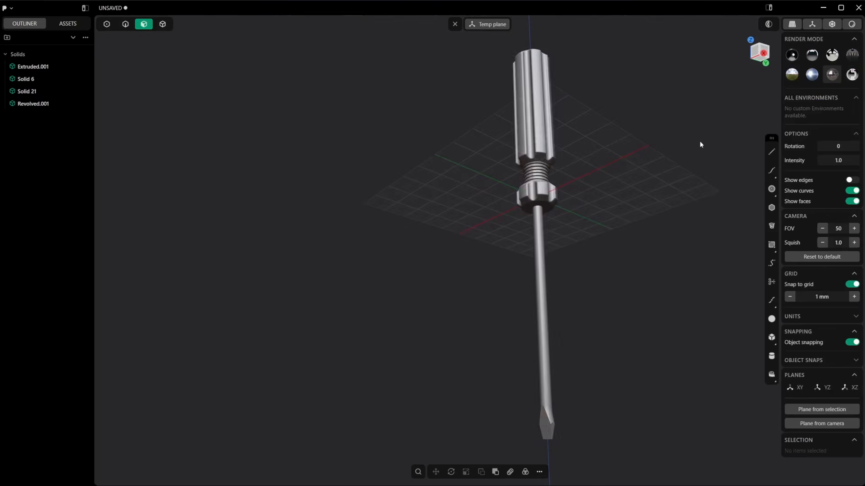
pyautogui.moveTo(699, 142); pyautogui.dragTo(490, 237, button='middle')
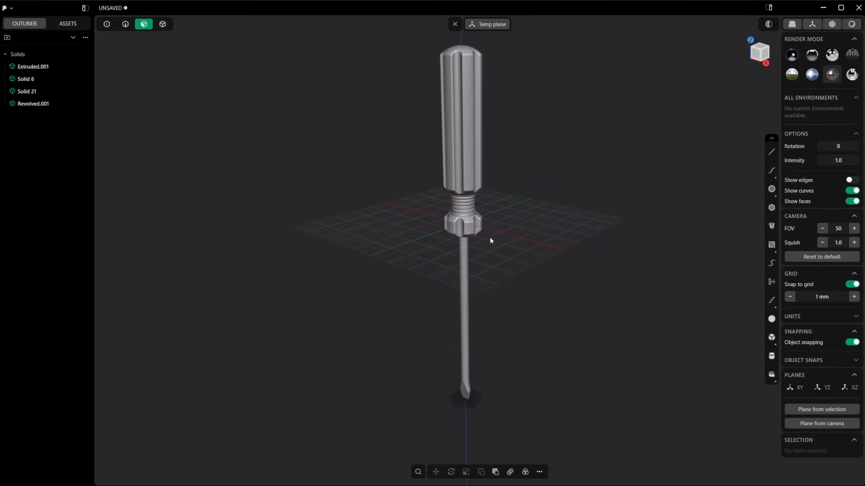